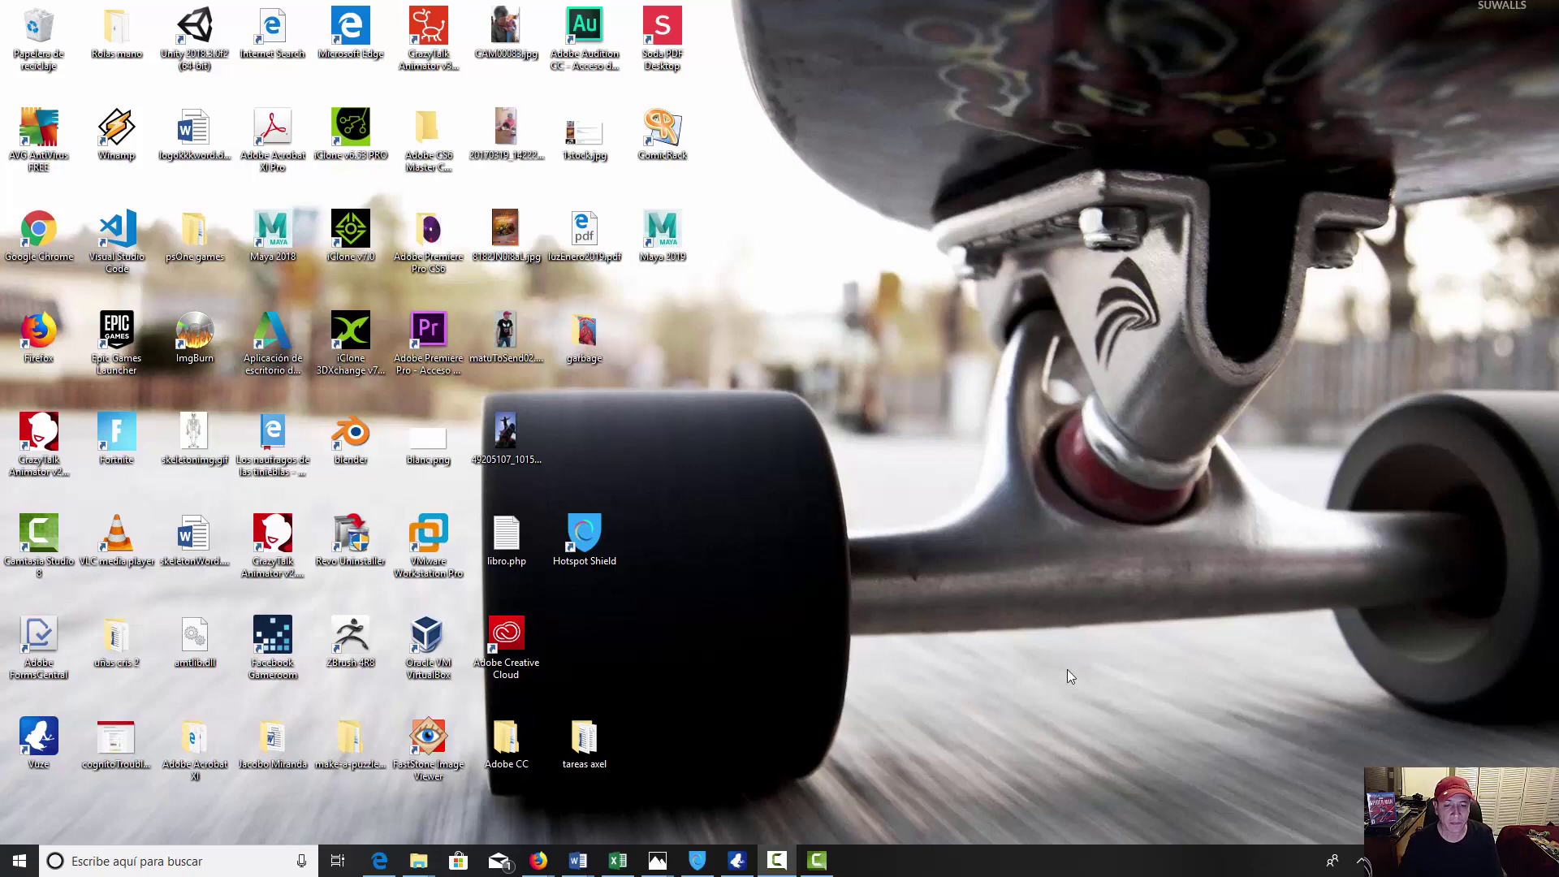
# Step: Switch to the Firefox window showing The Pirate Bay and search the site for "cuphead"
pyautogui.moveTo(540, 857)
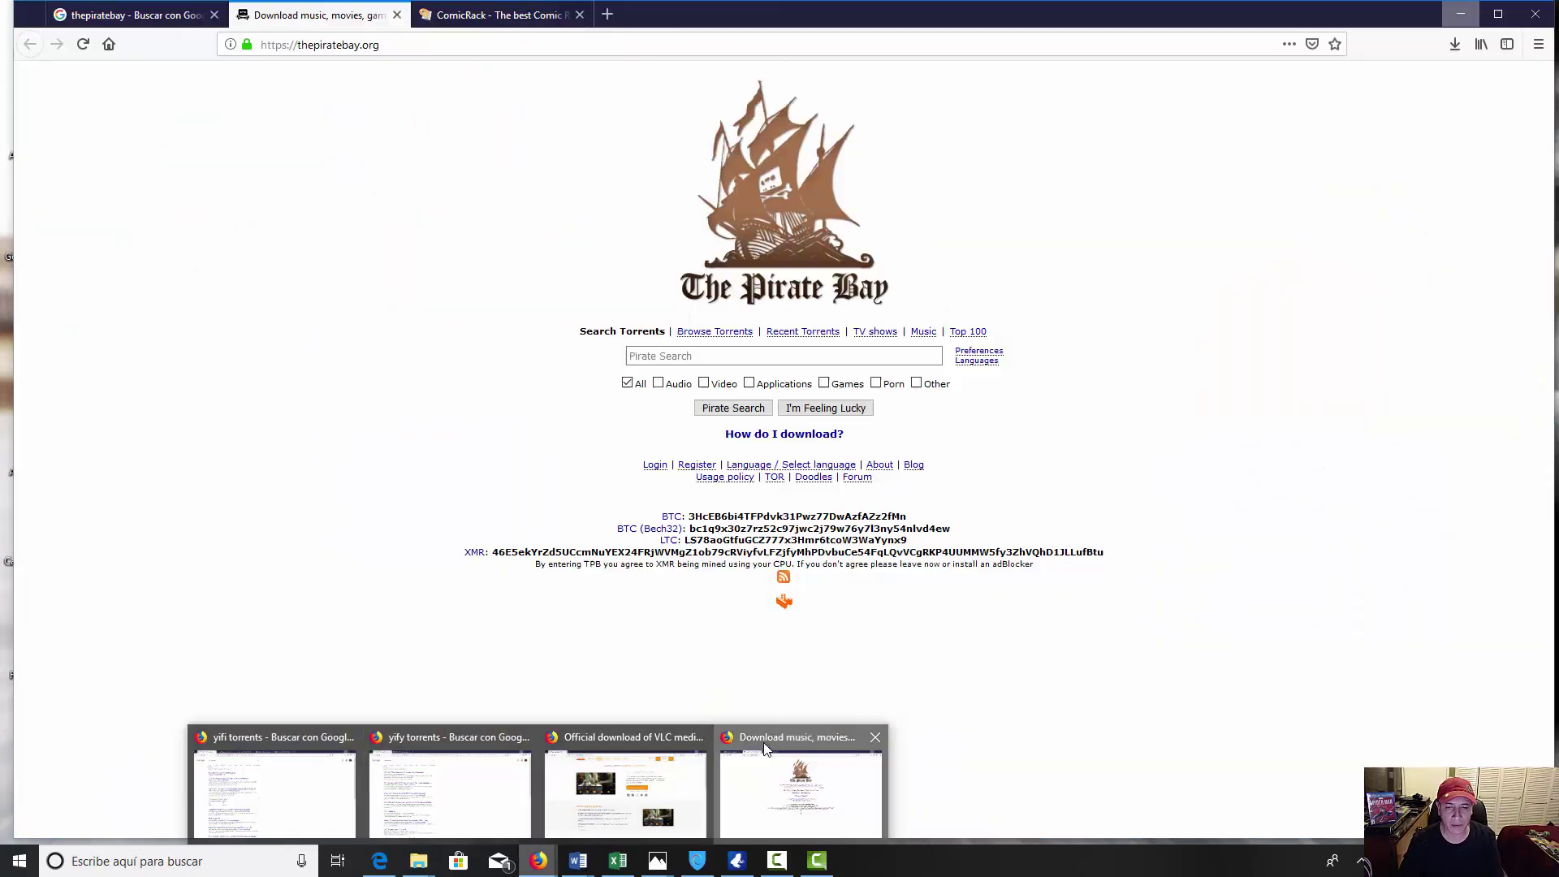
pyautogui.click(763, 747)
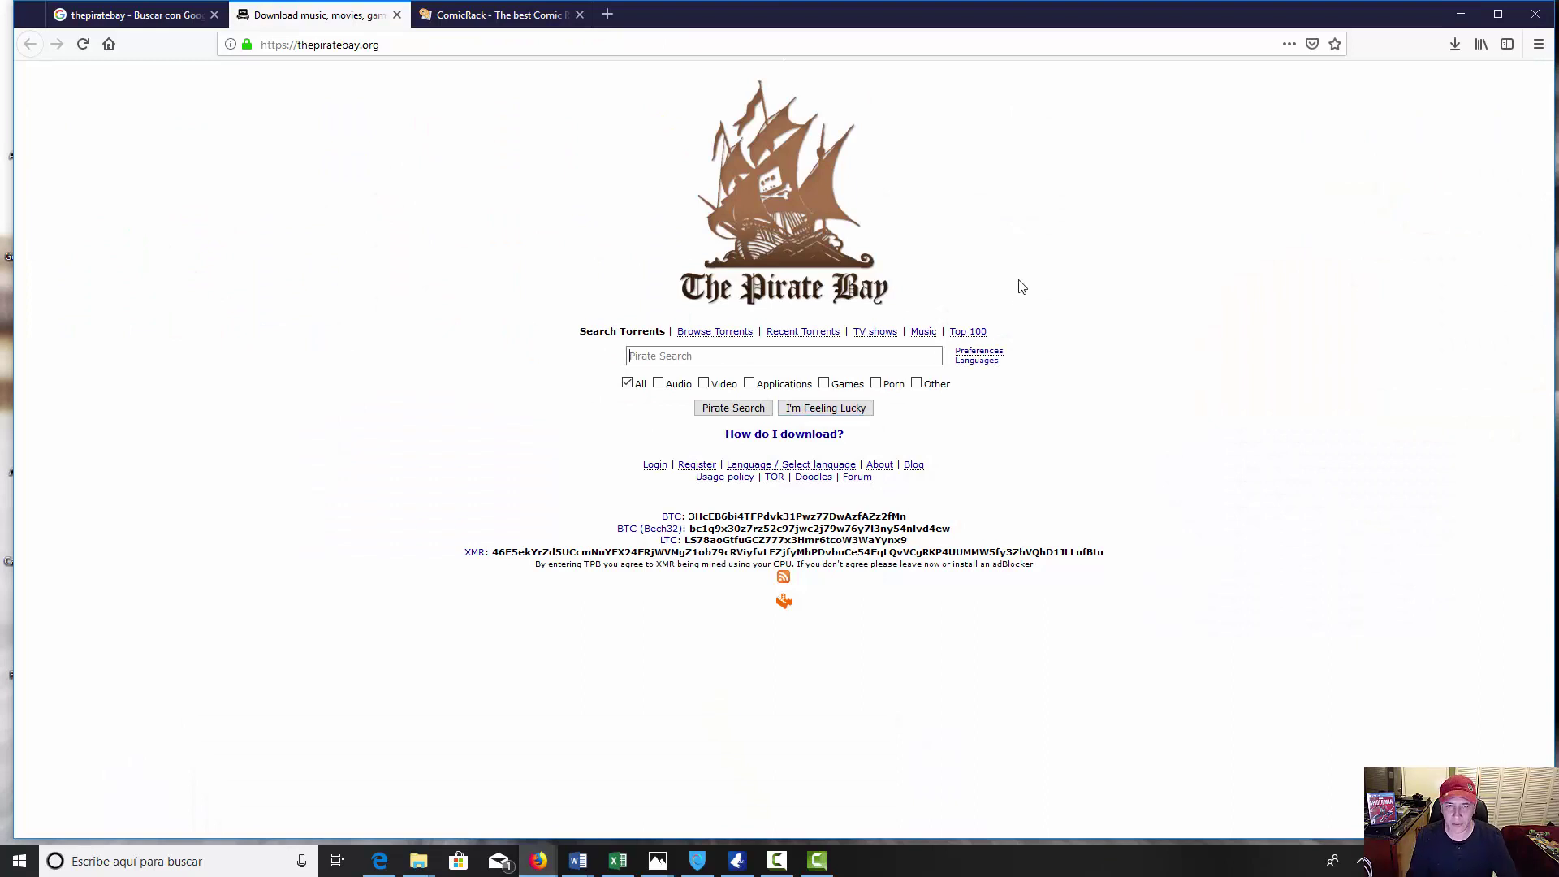
pyautogui.write('cuph')
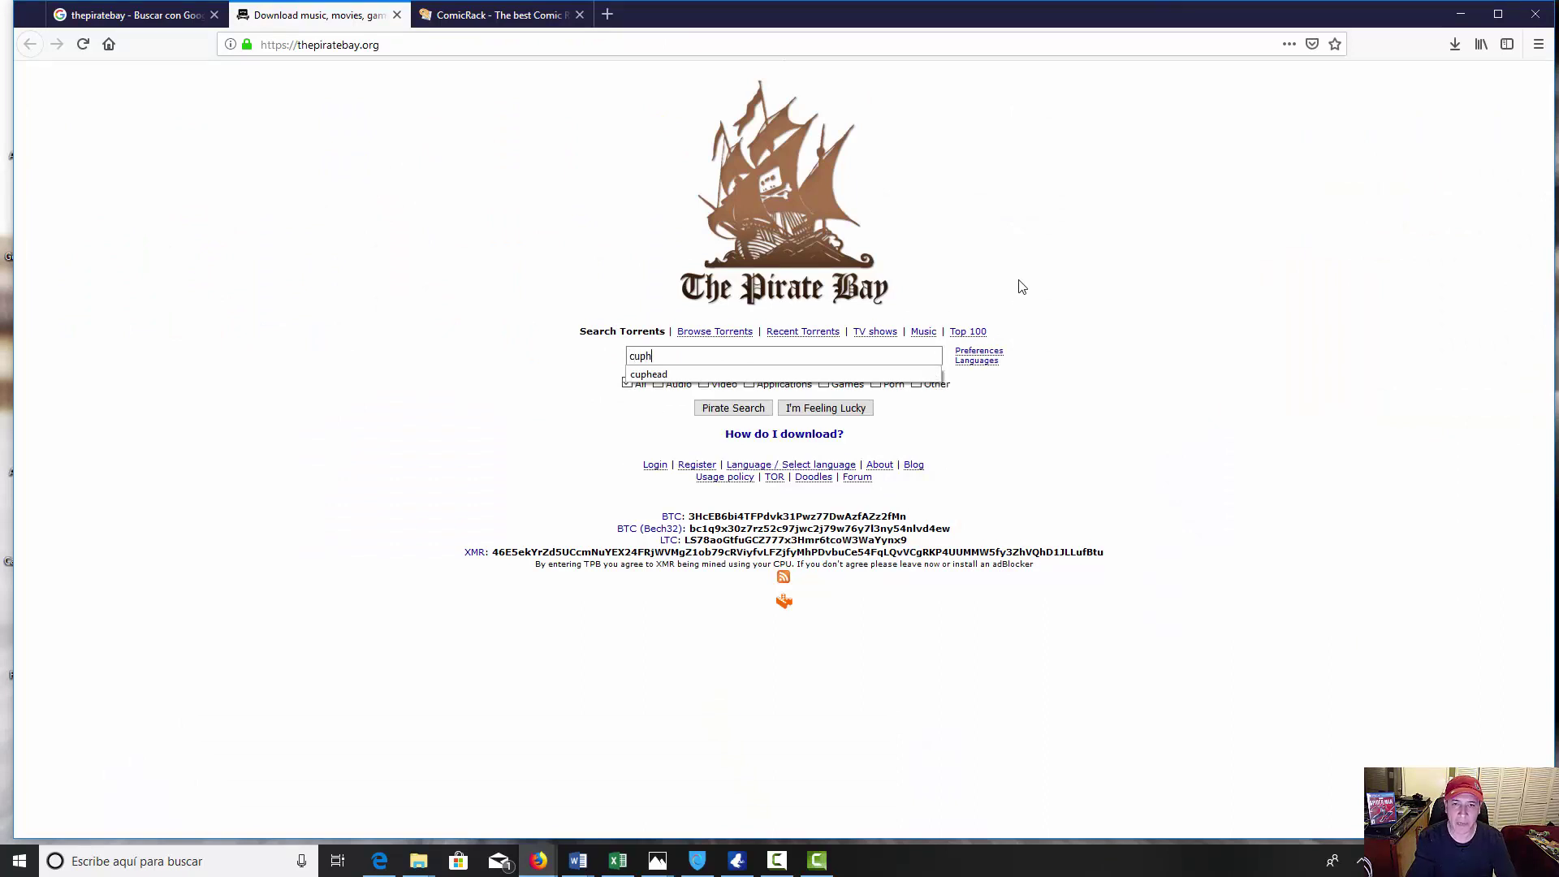
pyautogui.write('ead')
pyautogui.press('Return')
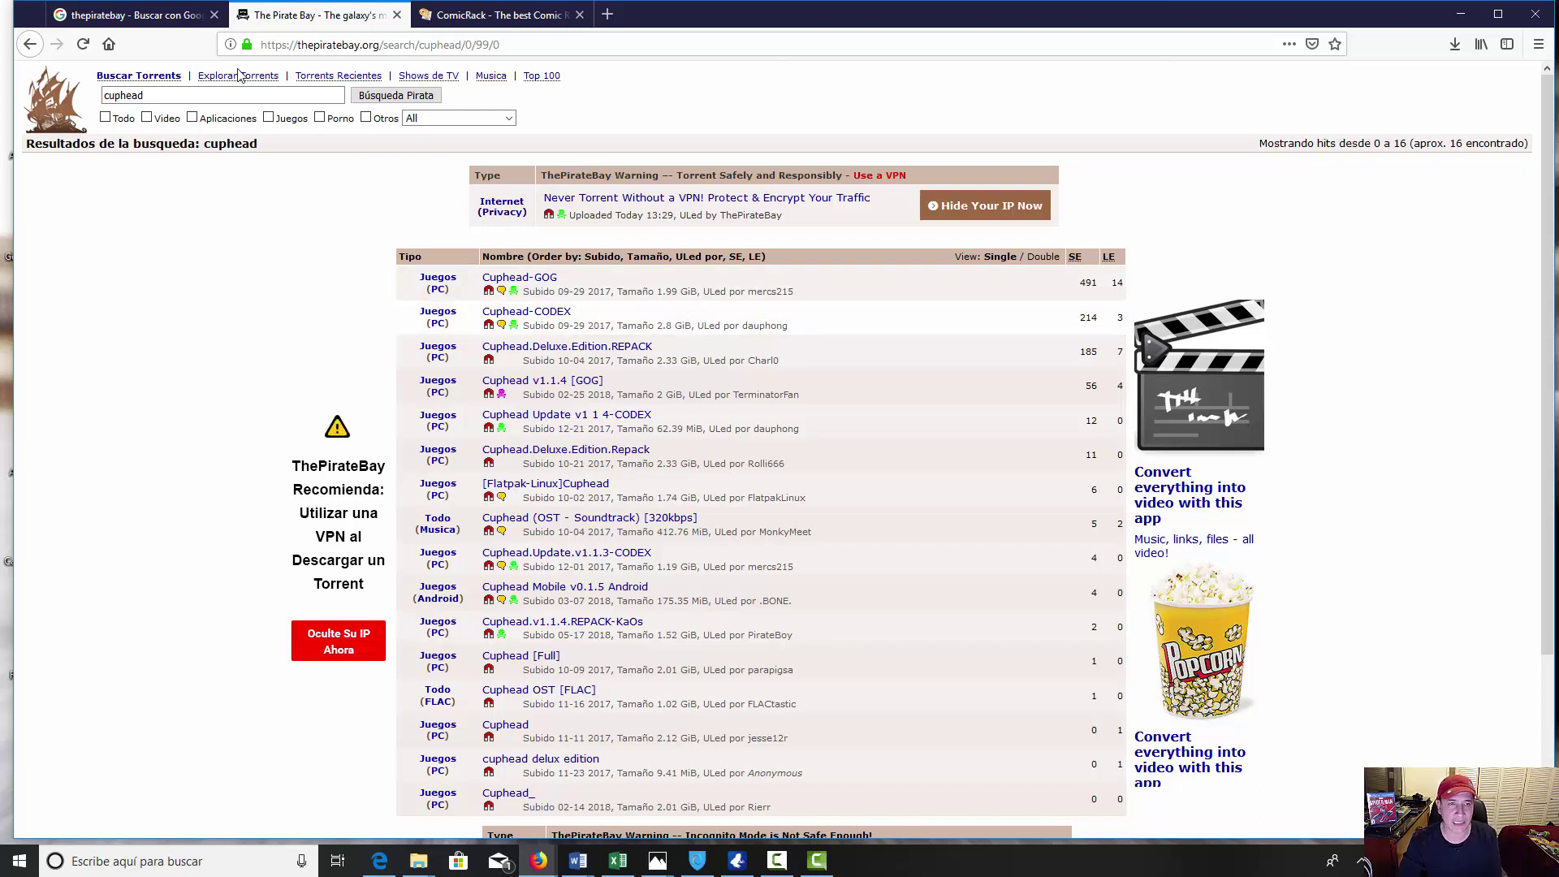
# Step: Replace the torrent search term with "resident evil 2" and run the search
pyautogui.doubleClick(217, 96)
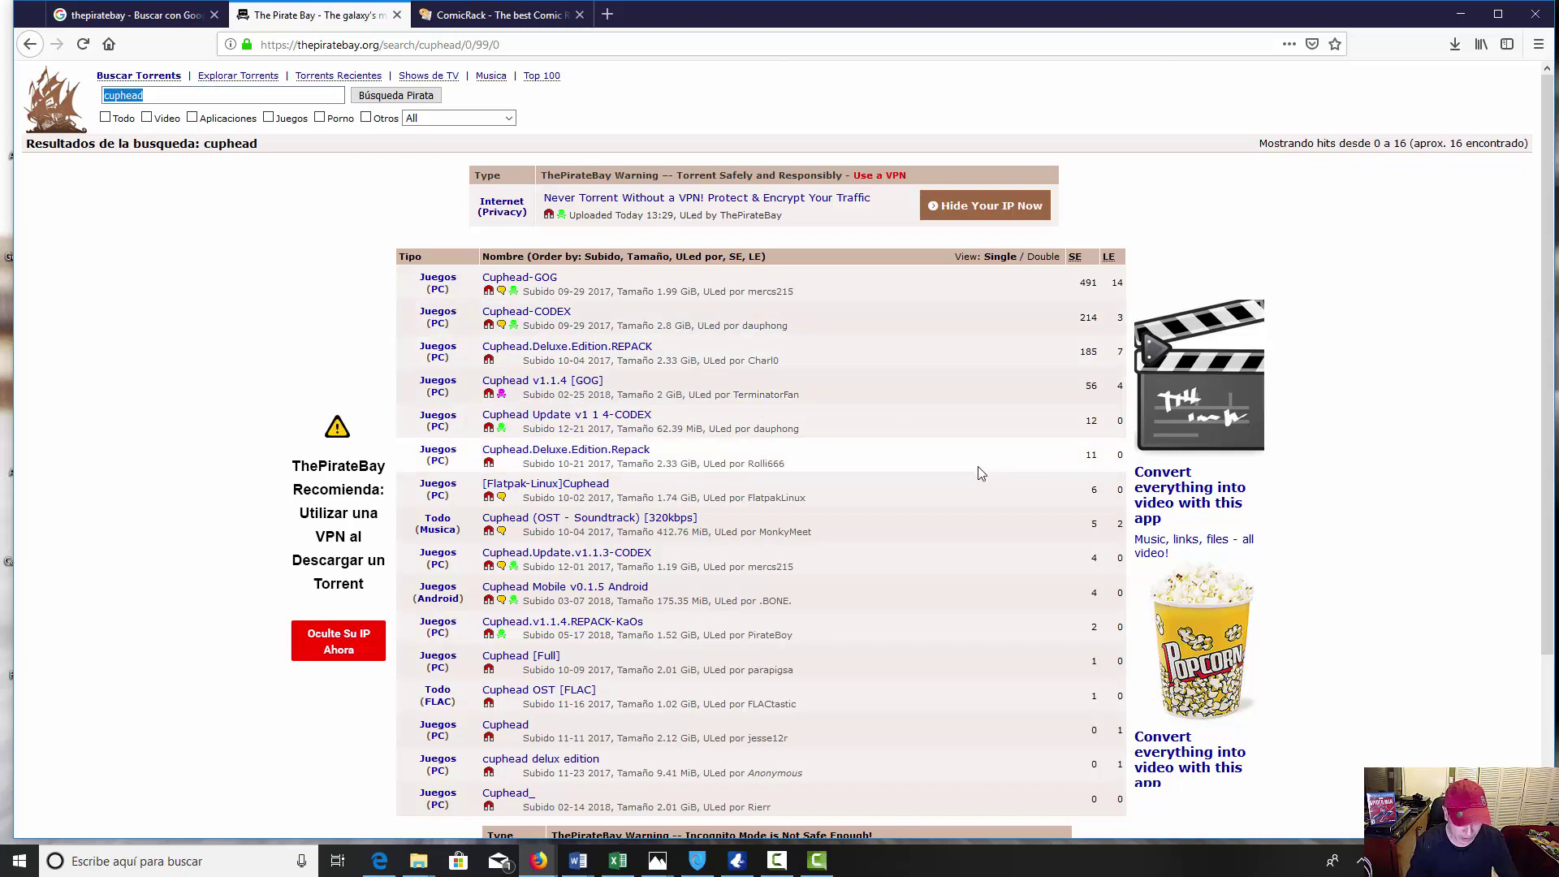
pyautogui.write('reside')
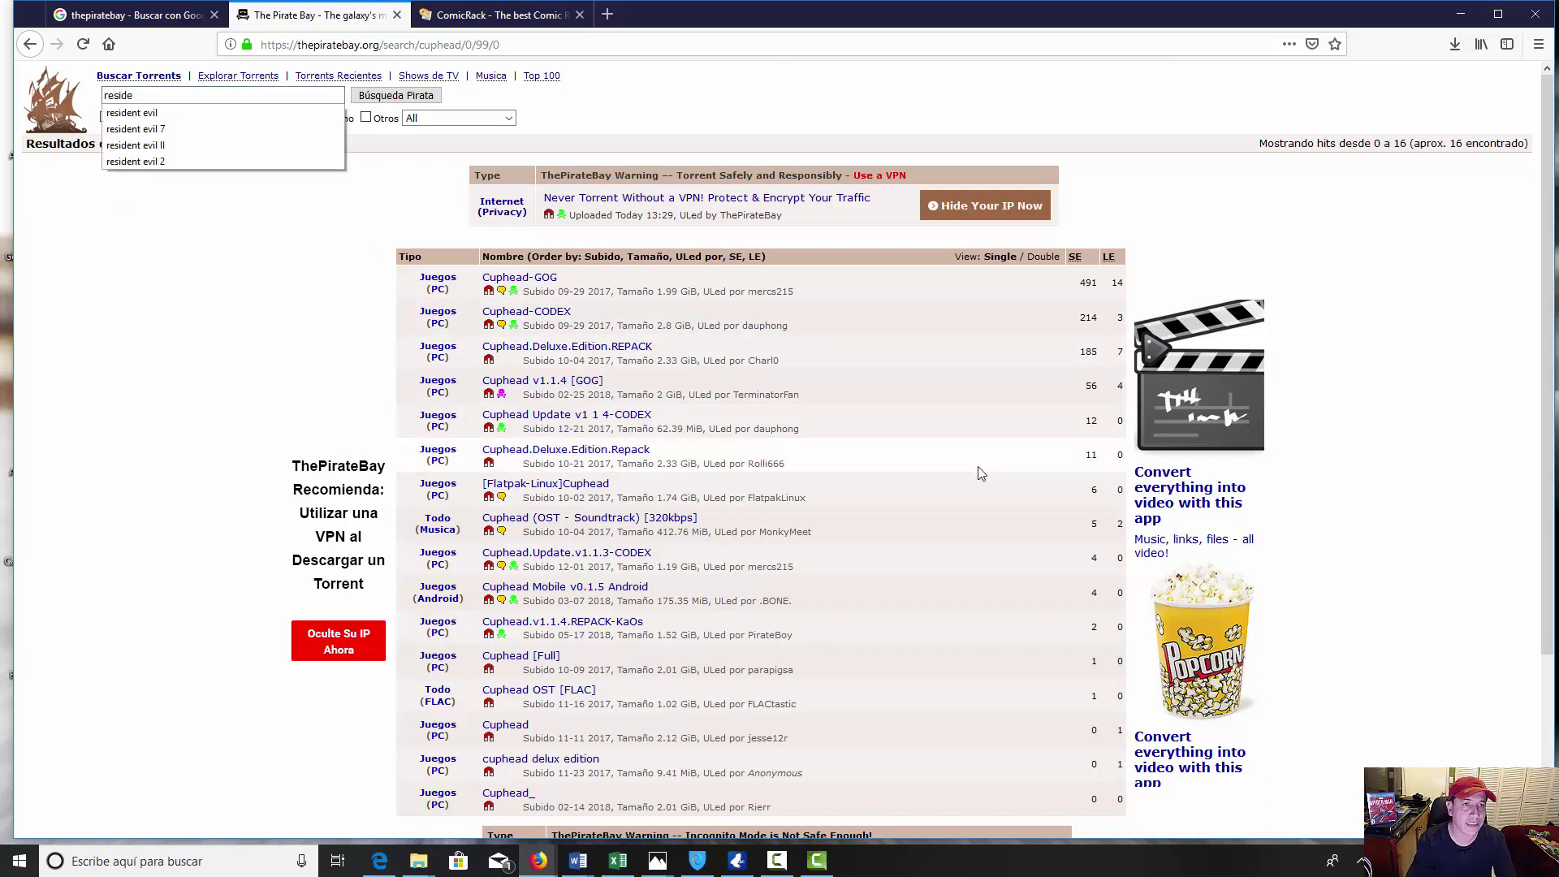
pyautogui.write('nt evil 2')
pyautogui.press('Return')
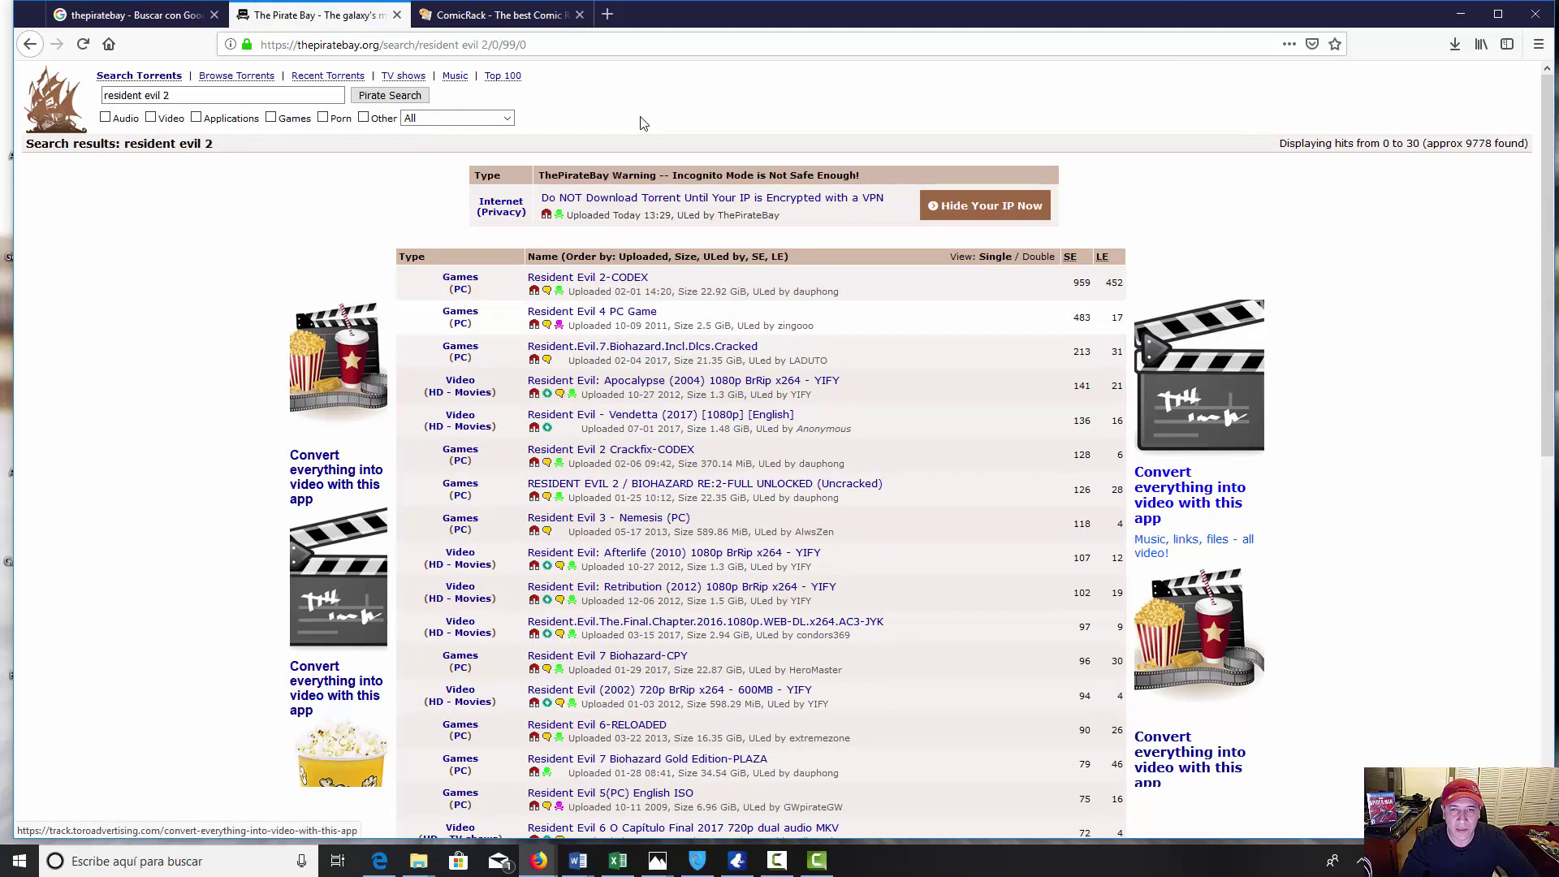
# Step: Open the Resident Evil 2-CODEX result in a new tab and switch to that tab
pyautogui.rightClick(618, 280)
pyautogui.click(642, 293)
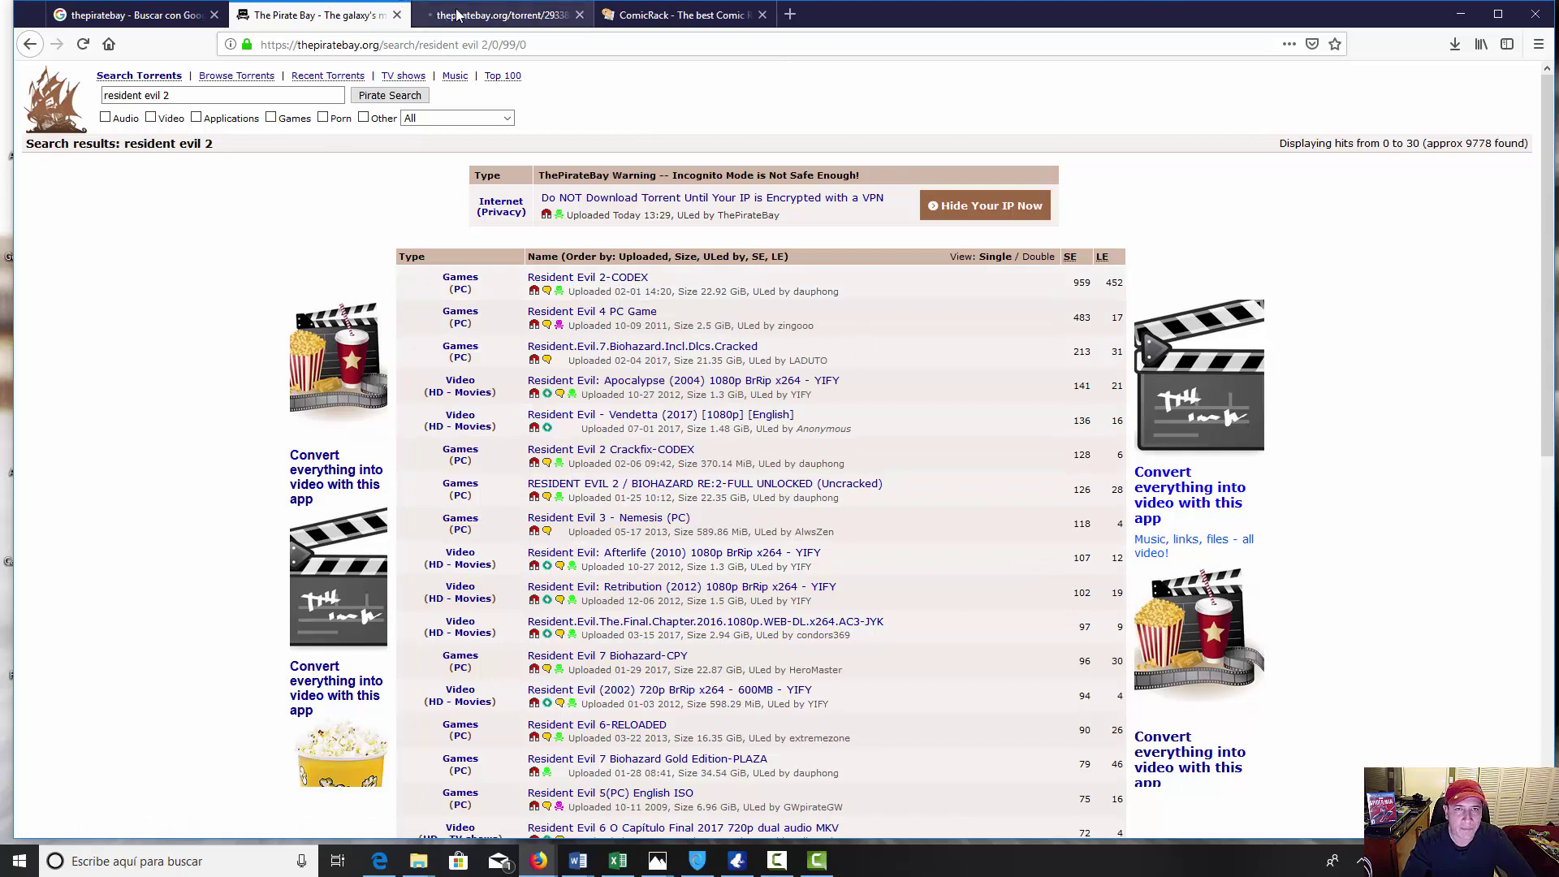
pyautogui.click(469, 16)
# Step: Review the Resident Evil 2-CODEX installation notes and user comments for reports on whether the game works, and close its tab
pyautogui.scroll(-4, 761, 262)
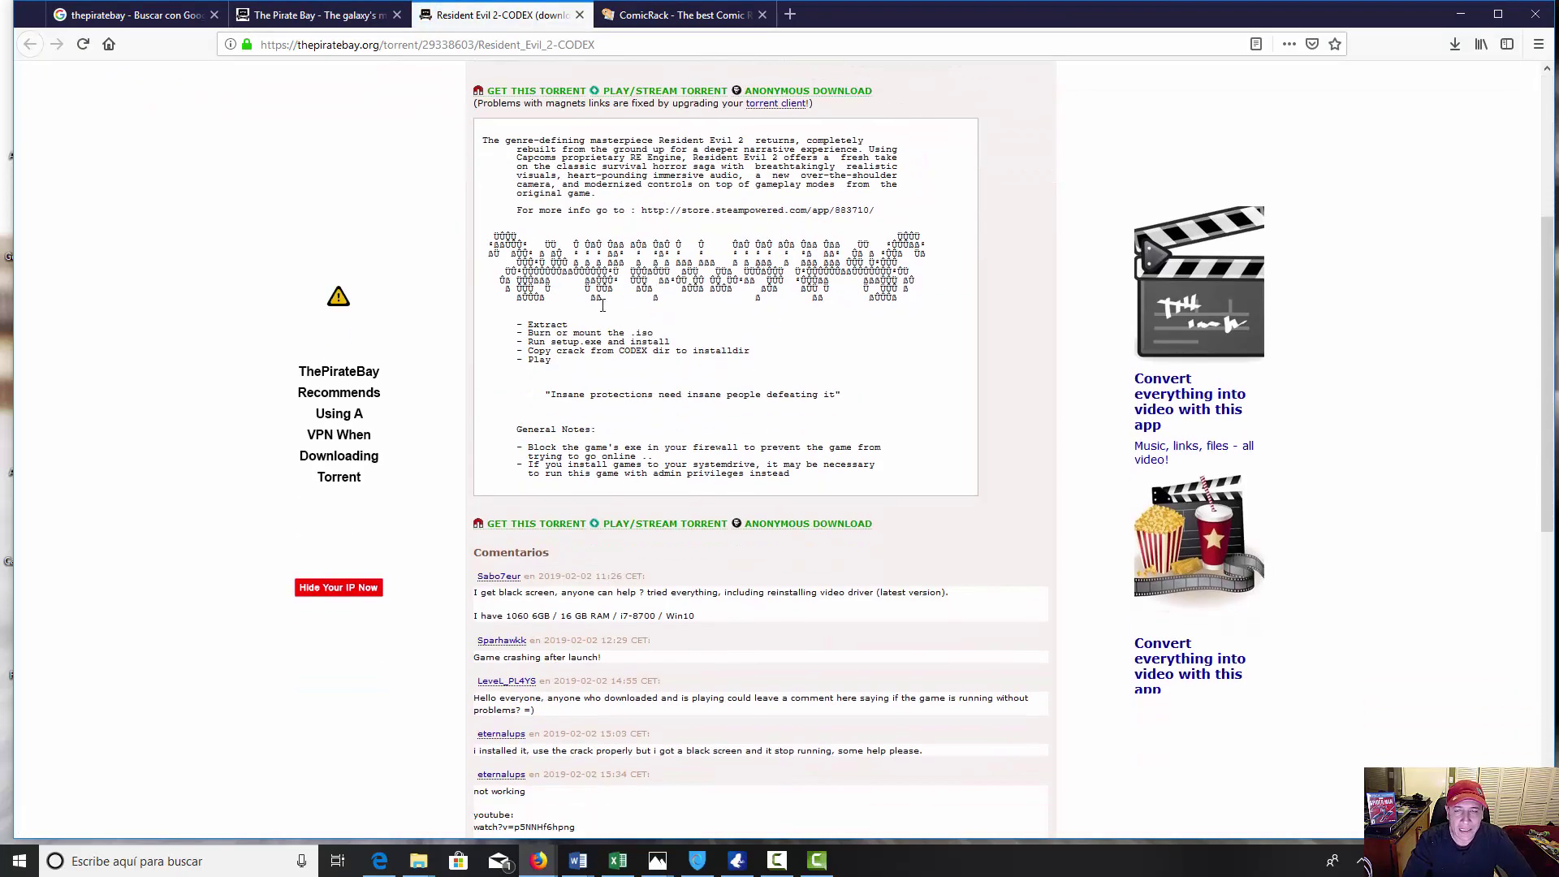
pyautogui.scroll(-2, 703, 318)
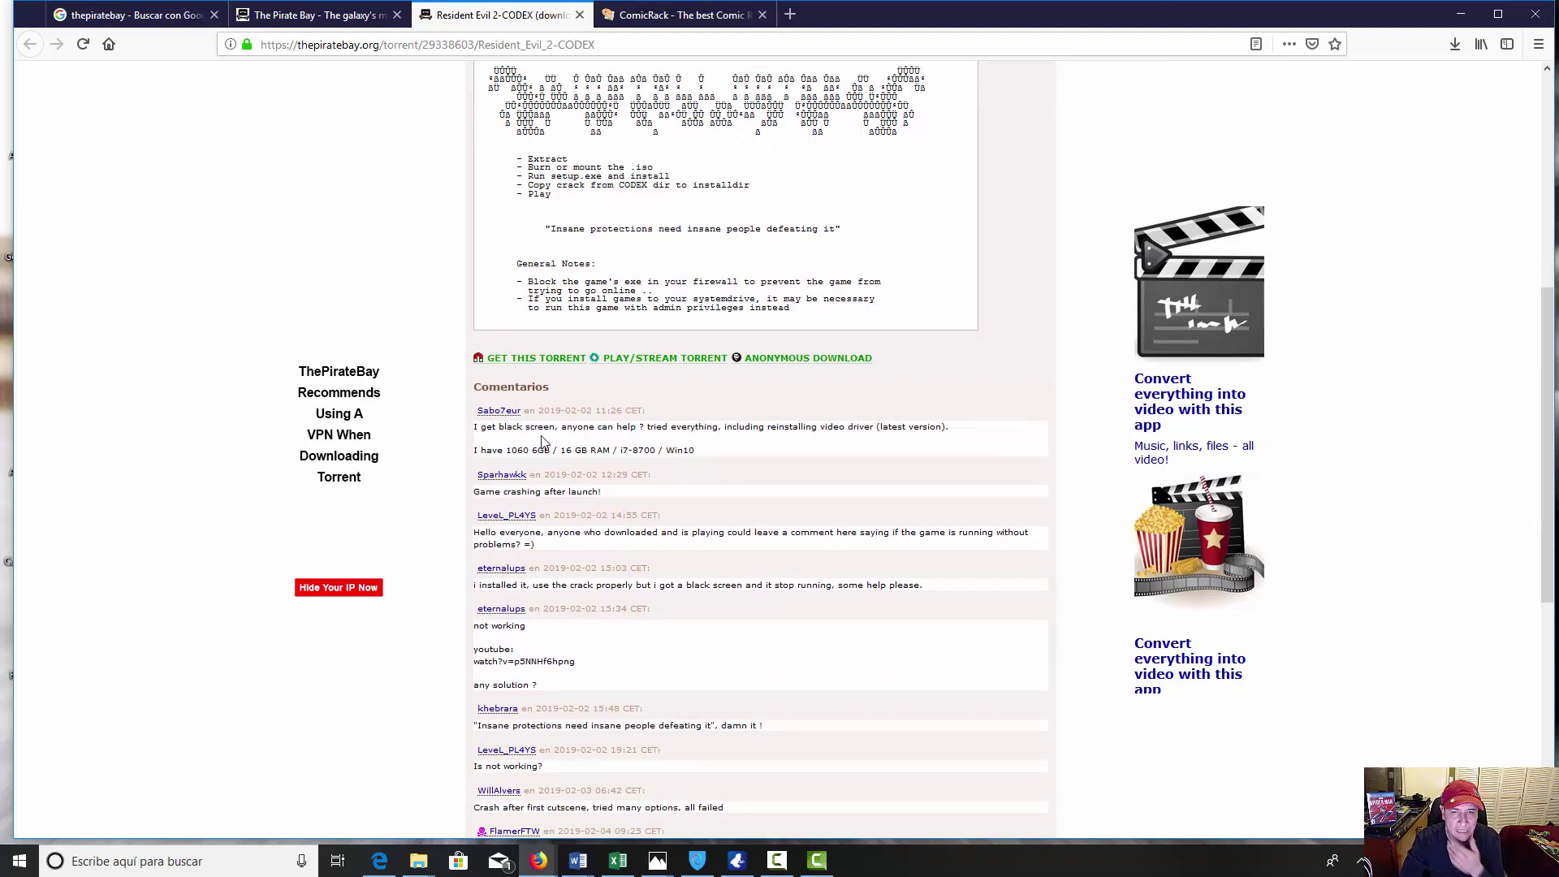
pyautogui.scroll(-2, 598, 443)
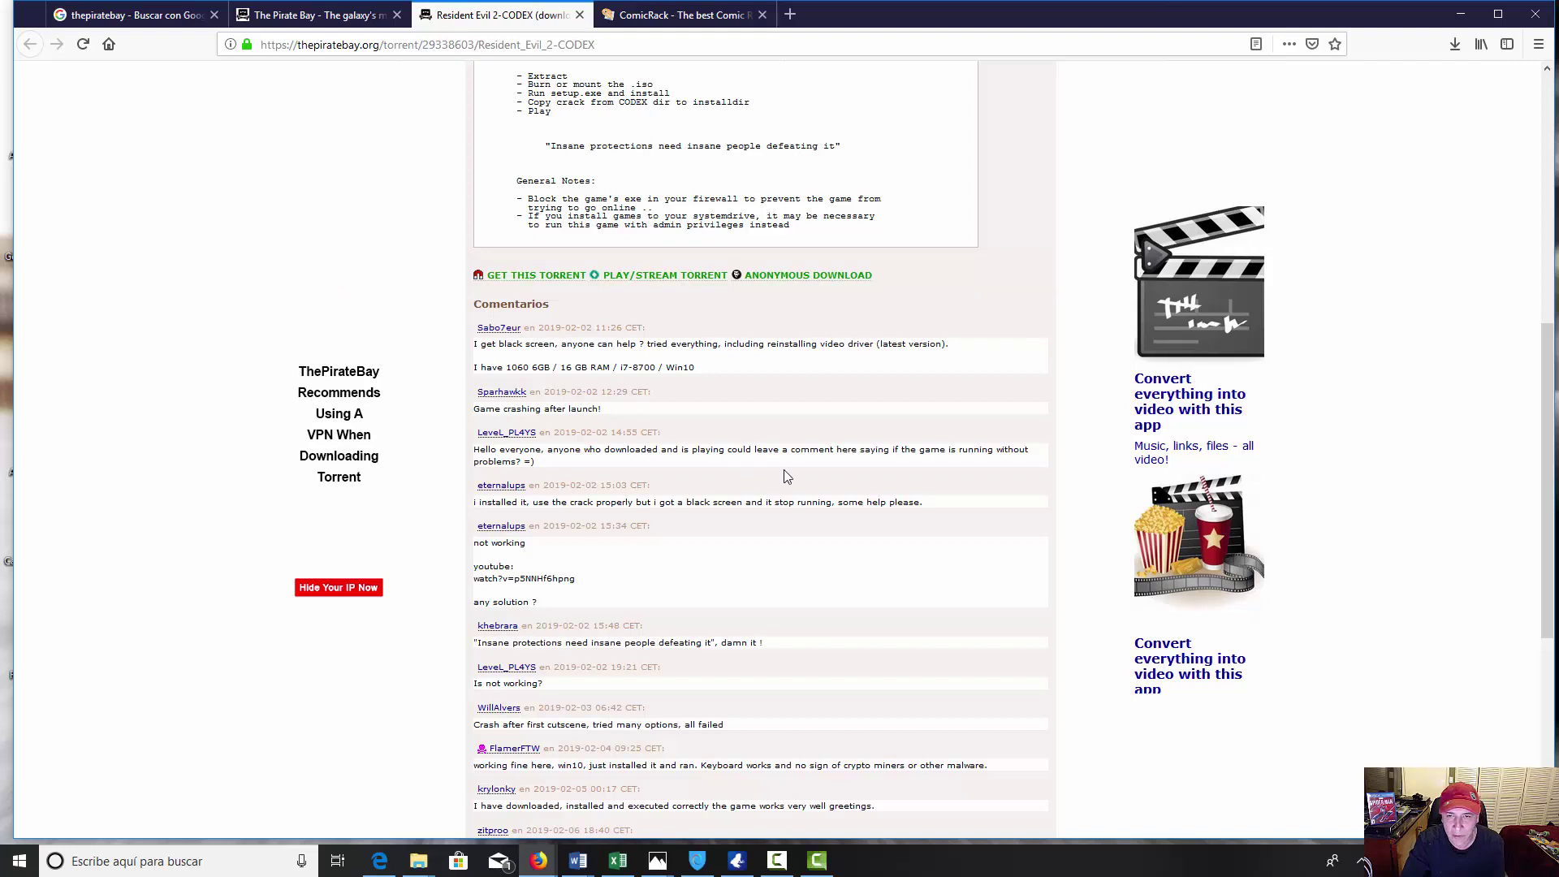
pyautogui.scroll(-1, 597, 482)
pyautogui.scroll(-1, 597, 483)
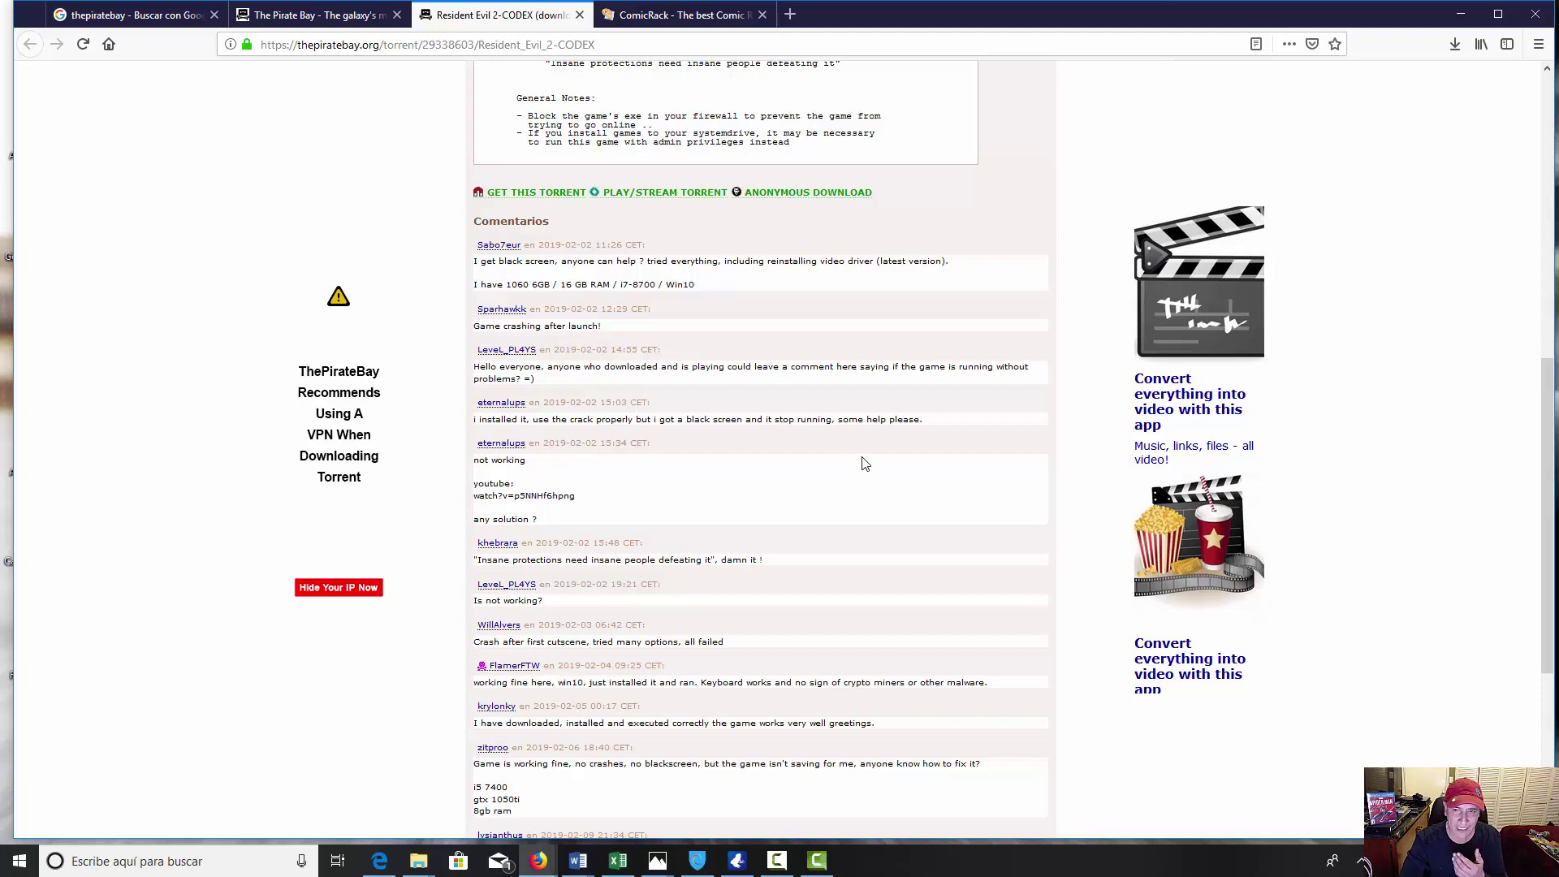
pyautogui.scroll(-1, 864, 463)
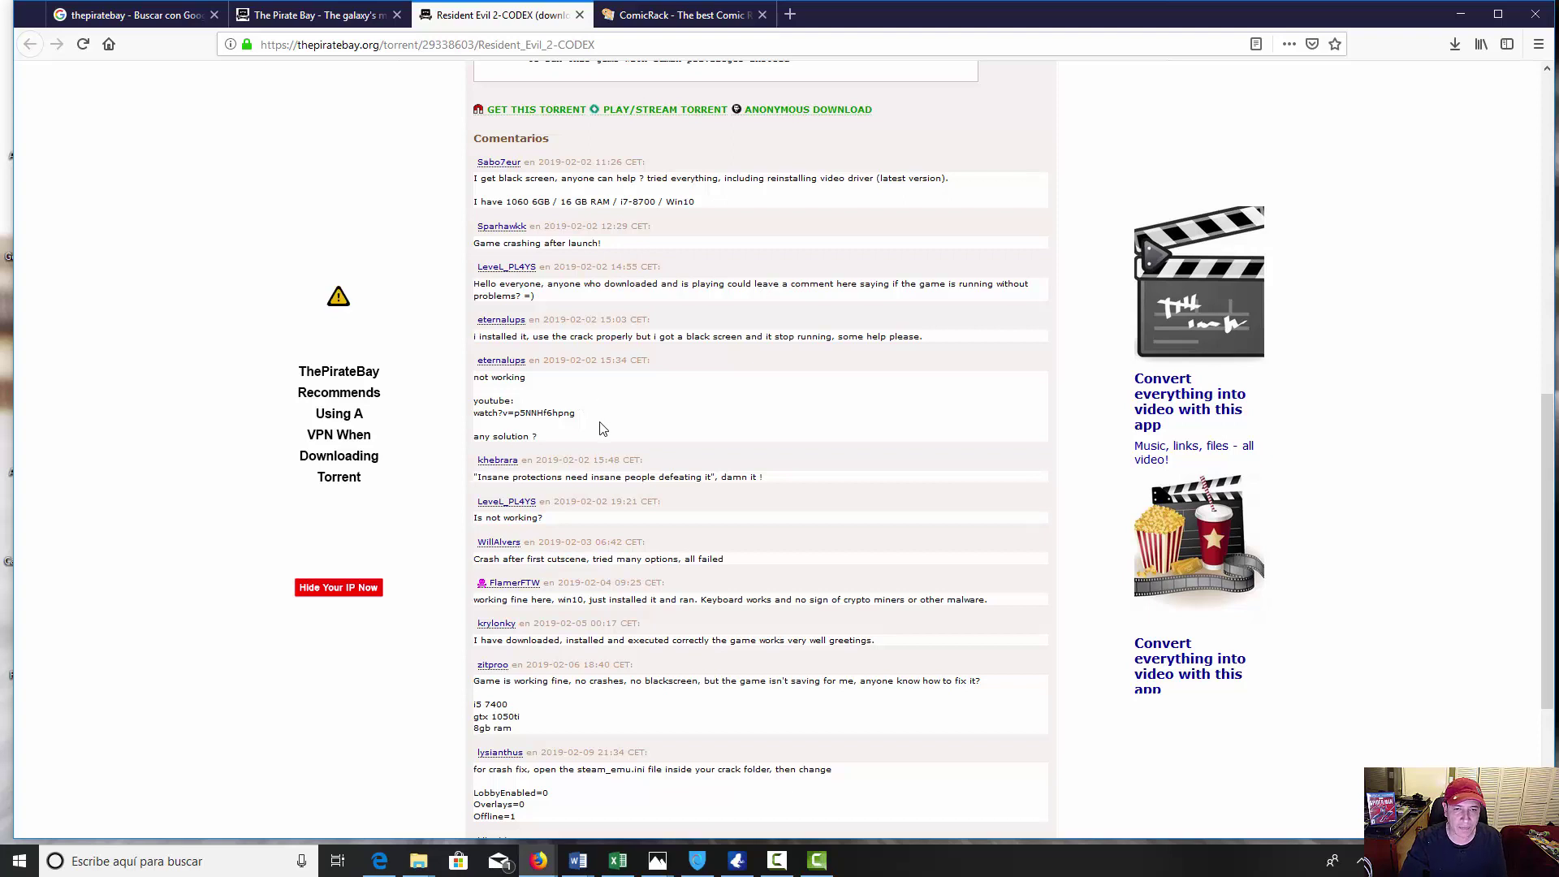
pyautogui.scroll(-1, 590, 454)
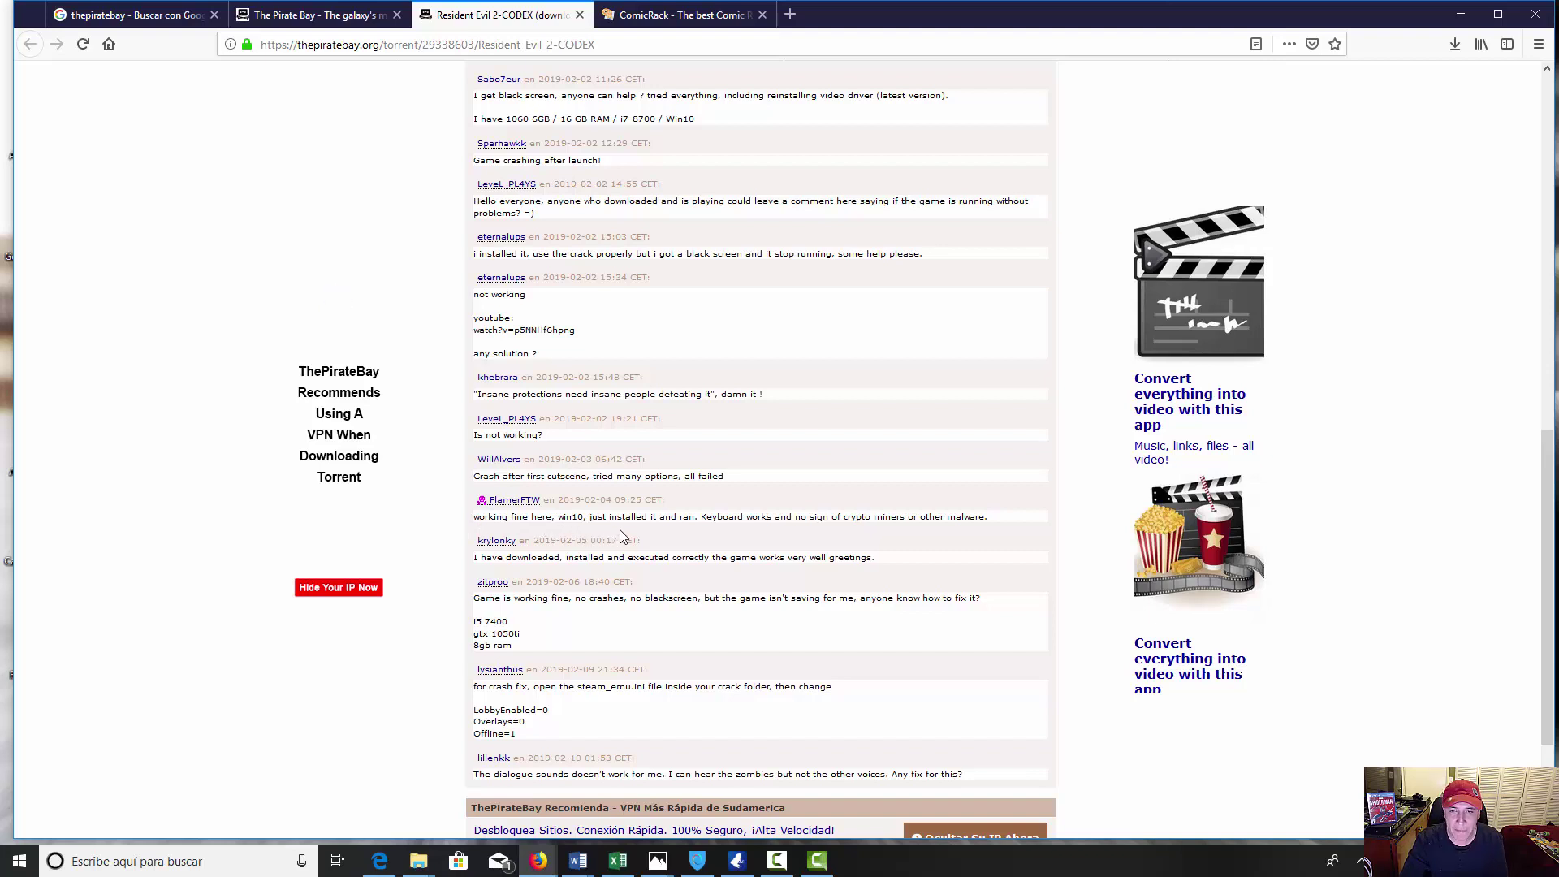
pyautogui.scroll(3, 622, 536)
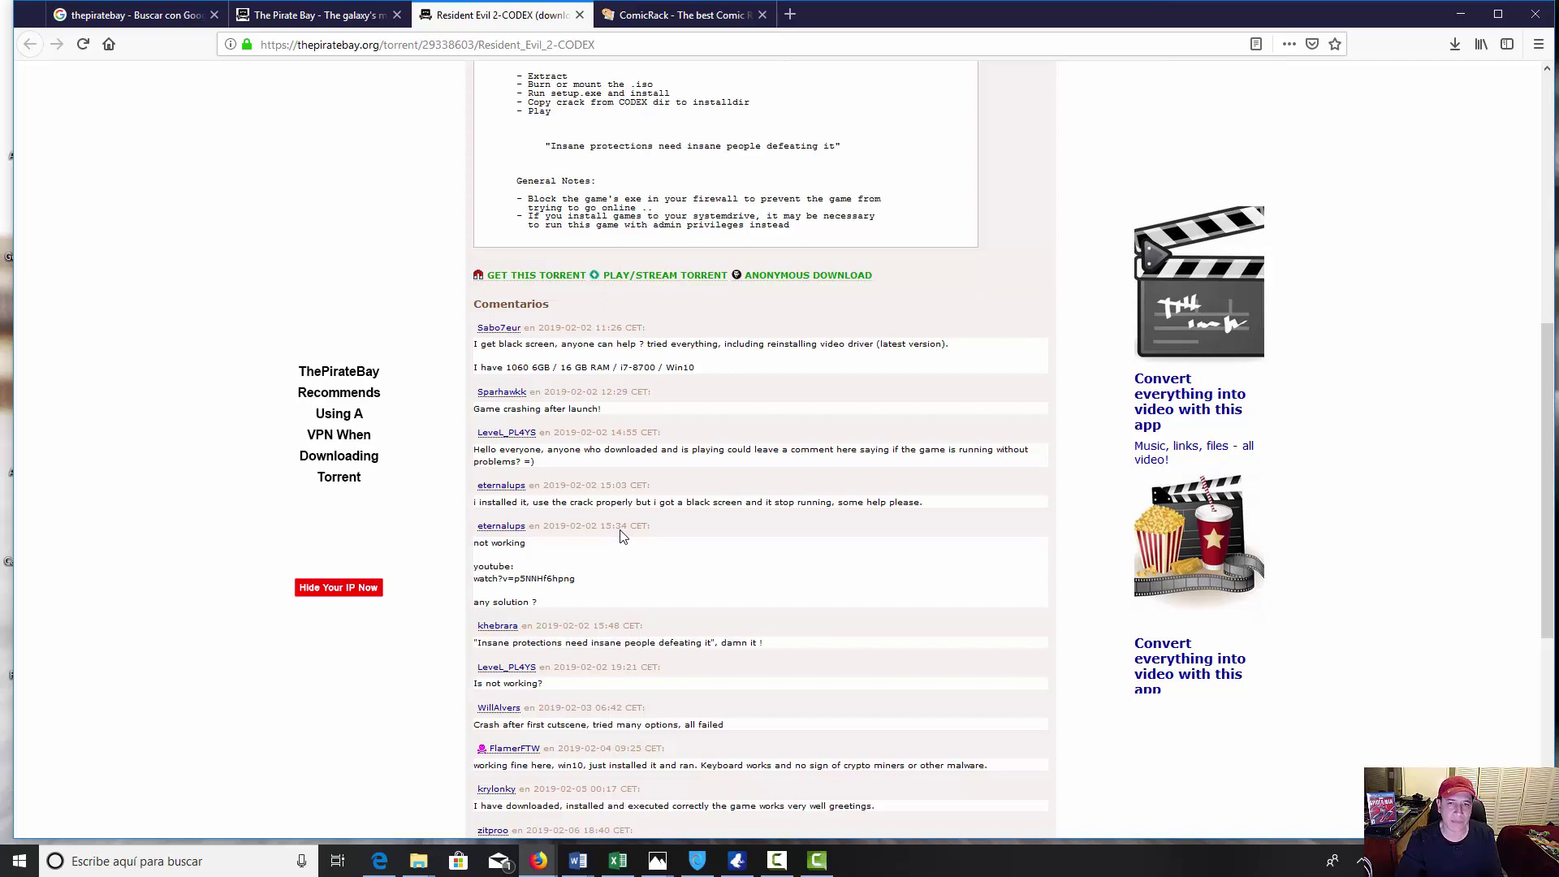
pyautogui.scroll(-1, 621, 531)
pyautogui.scroll(-3, 621, 529)
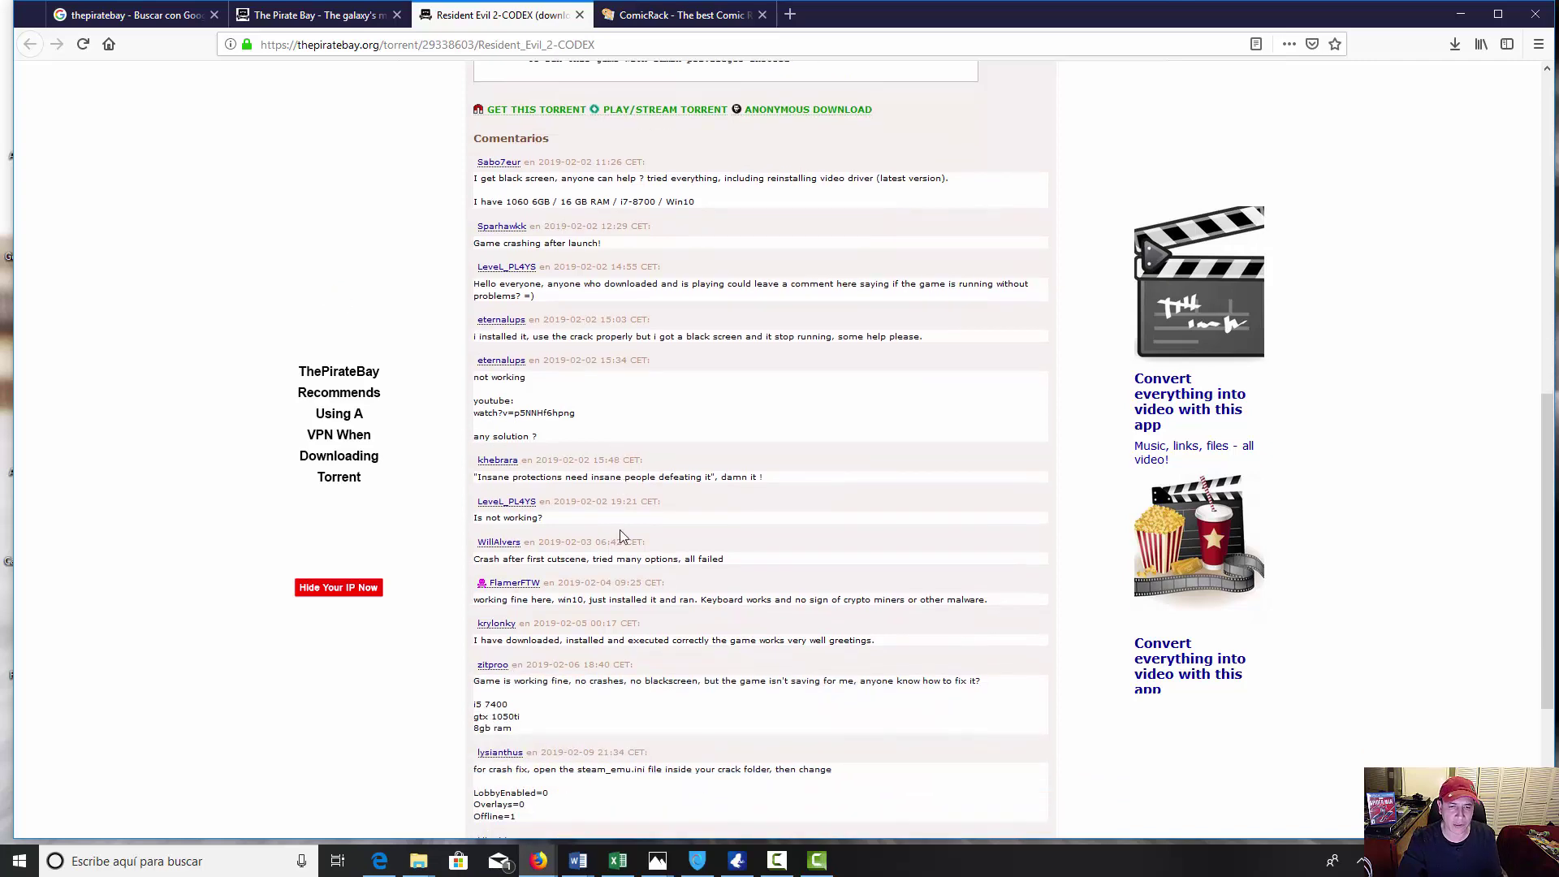
pyautogui.scroll(7, 620, 531)
pyautogui.scroll(5, 620, 530)
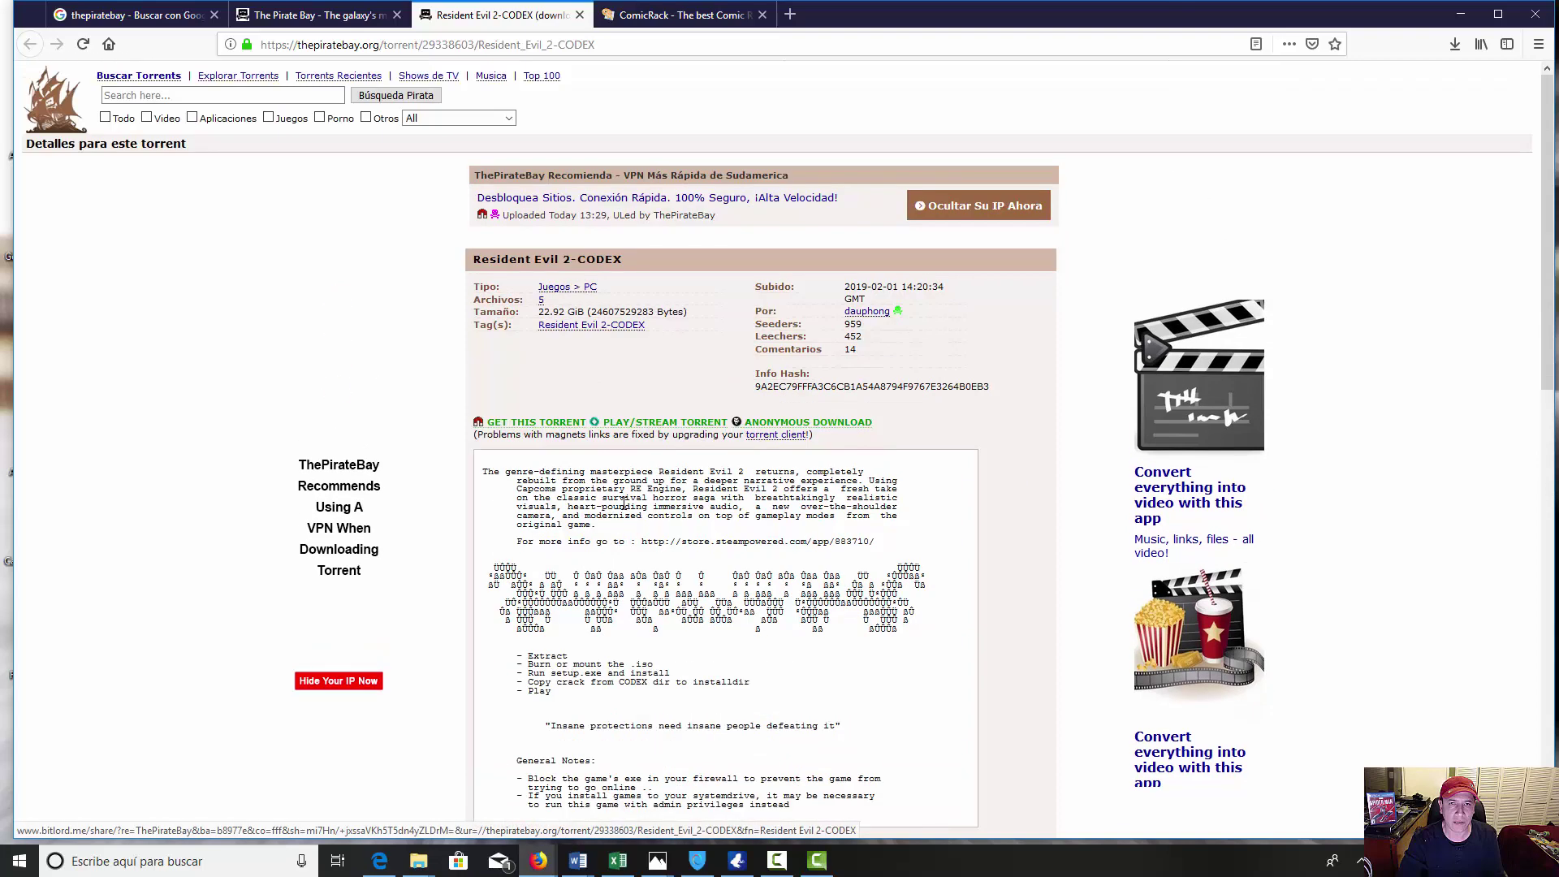
pyautogui.click(581, 14)
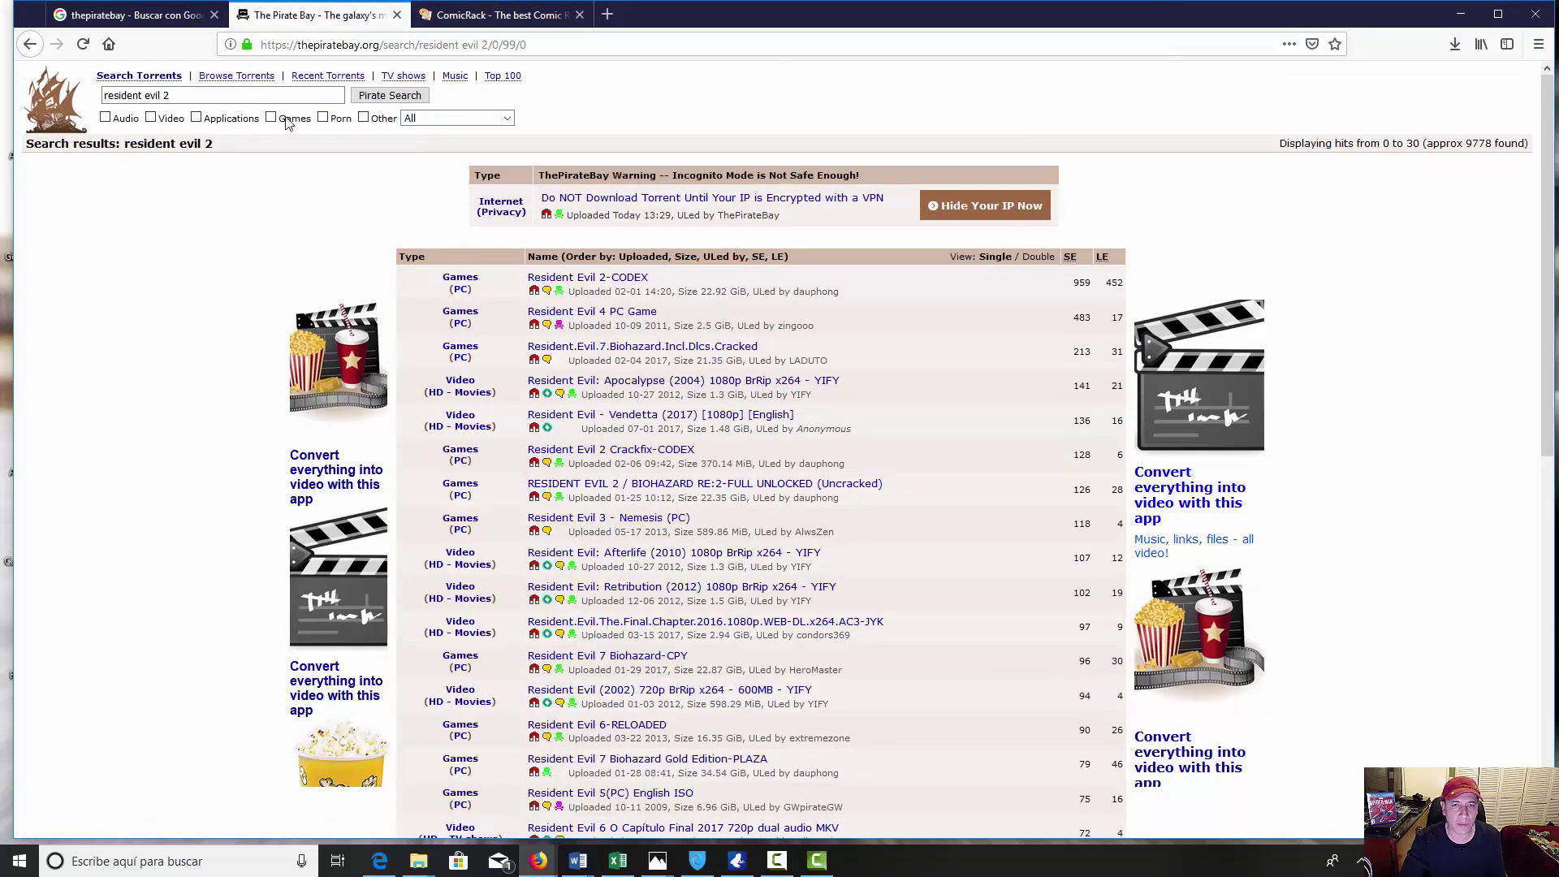
# Step: Search the torrent site for "cuphead" in place of the Resident Evil term
pyautogui.tripleClick(236, 95)
pyautogui.write('c')
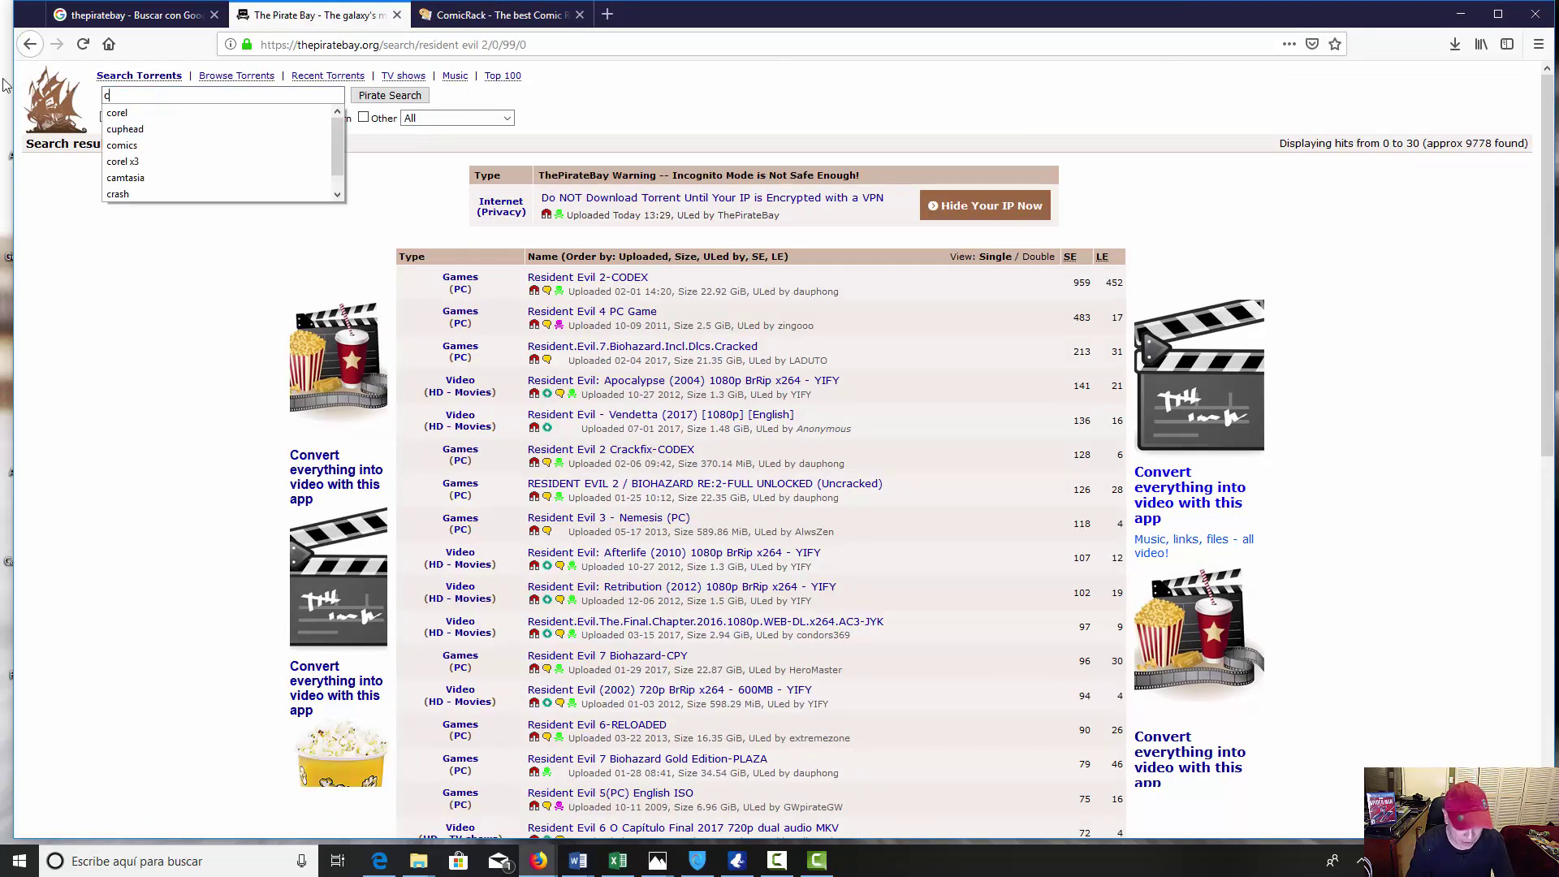
pyautogui.write('uphead')
pyautogui.press('Return')
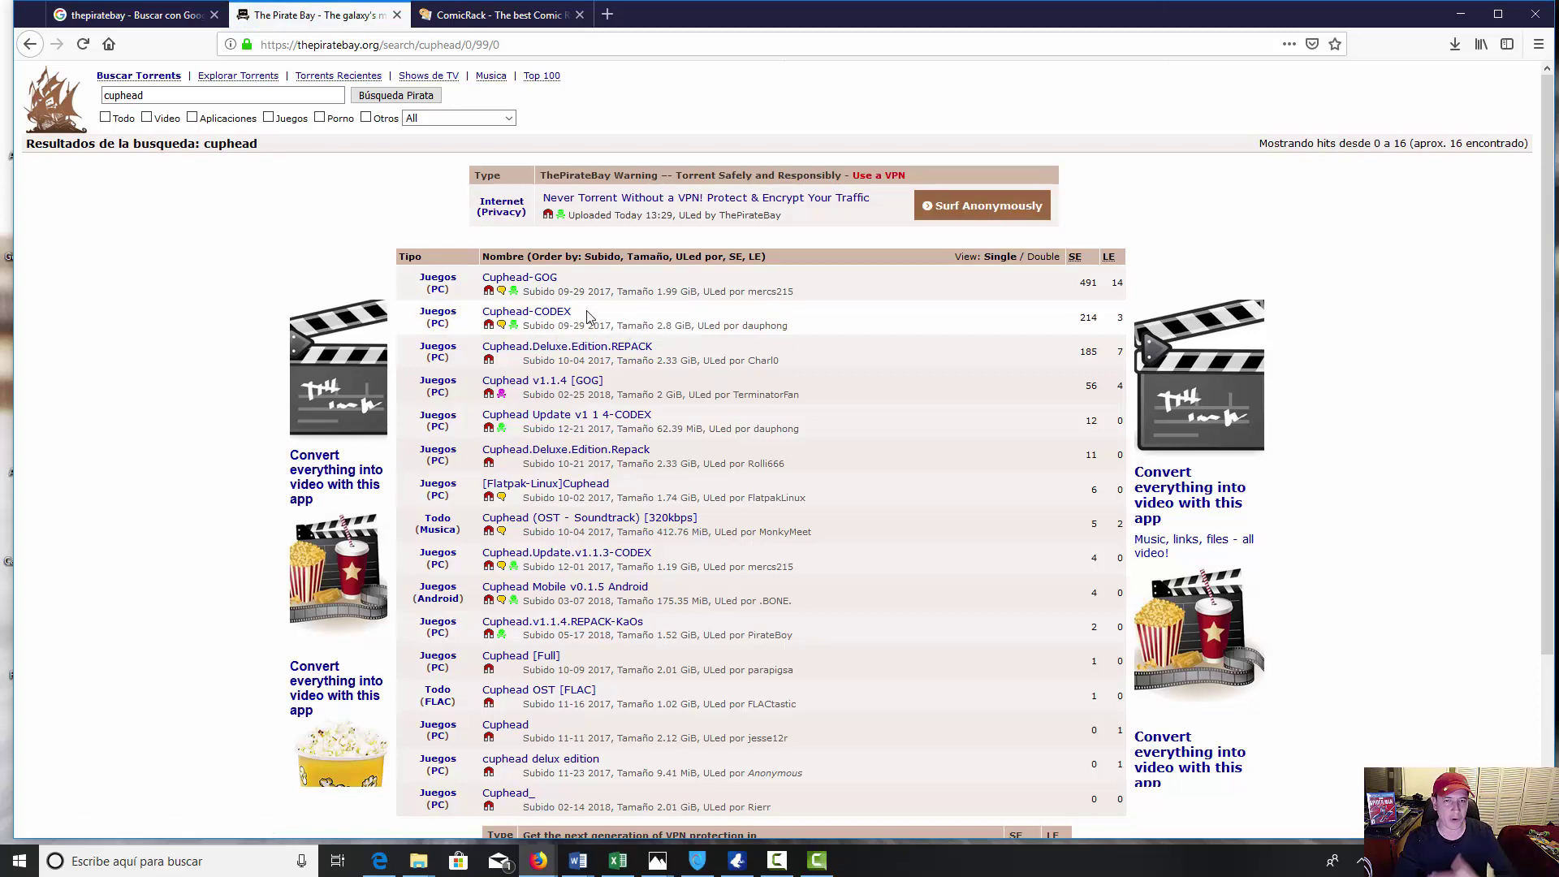
# Step: Open the Cuphead-CODEX result in a new tab and bring that tab into view
pyautogui.rightClick(539, 316)
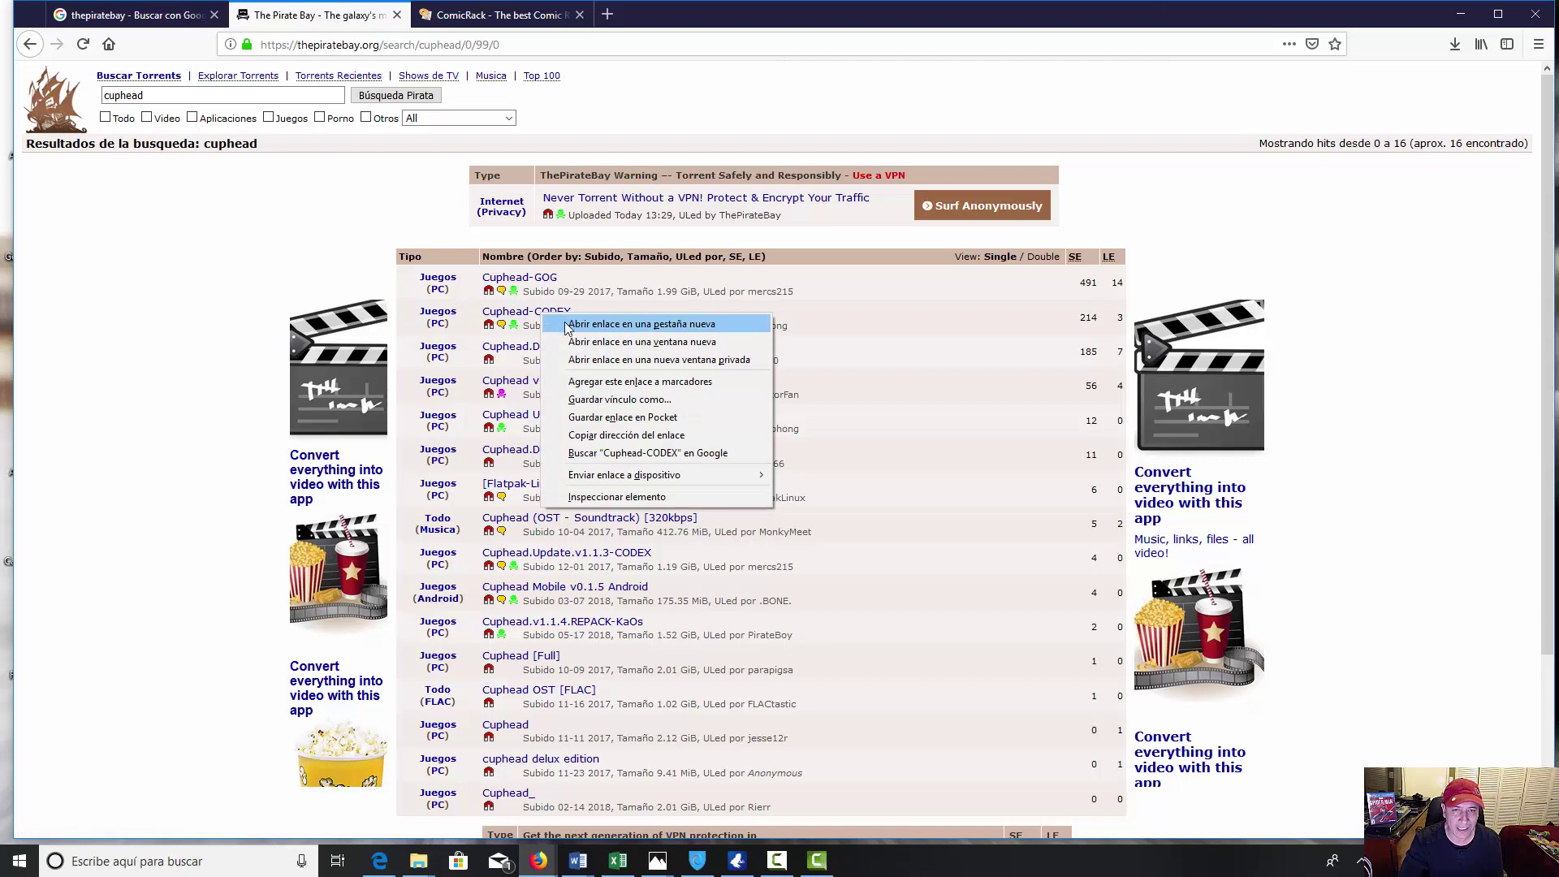
pyautogui.click(568, 327)
pyautogui.click(499, 14)
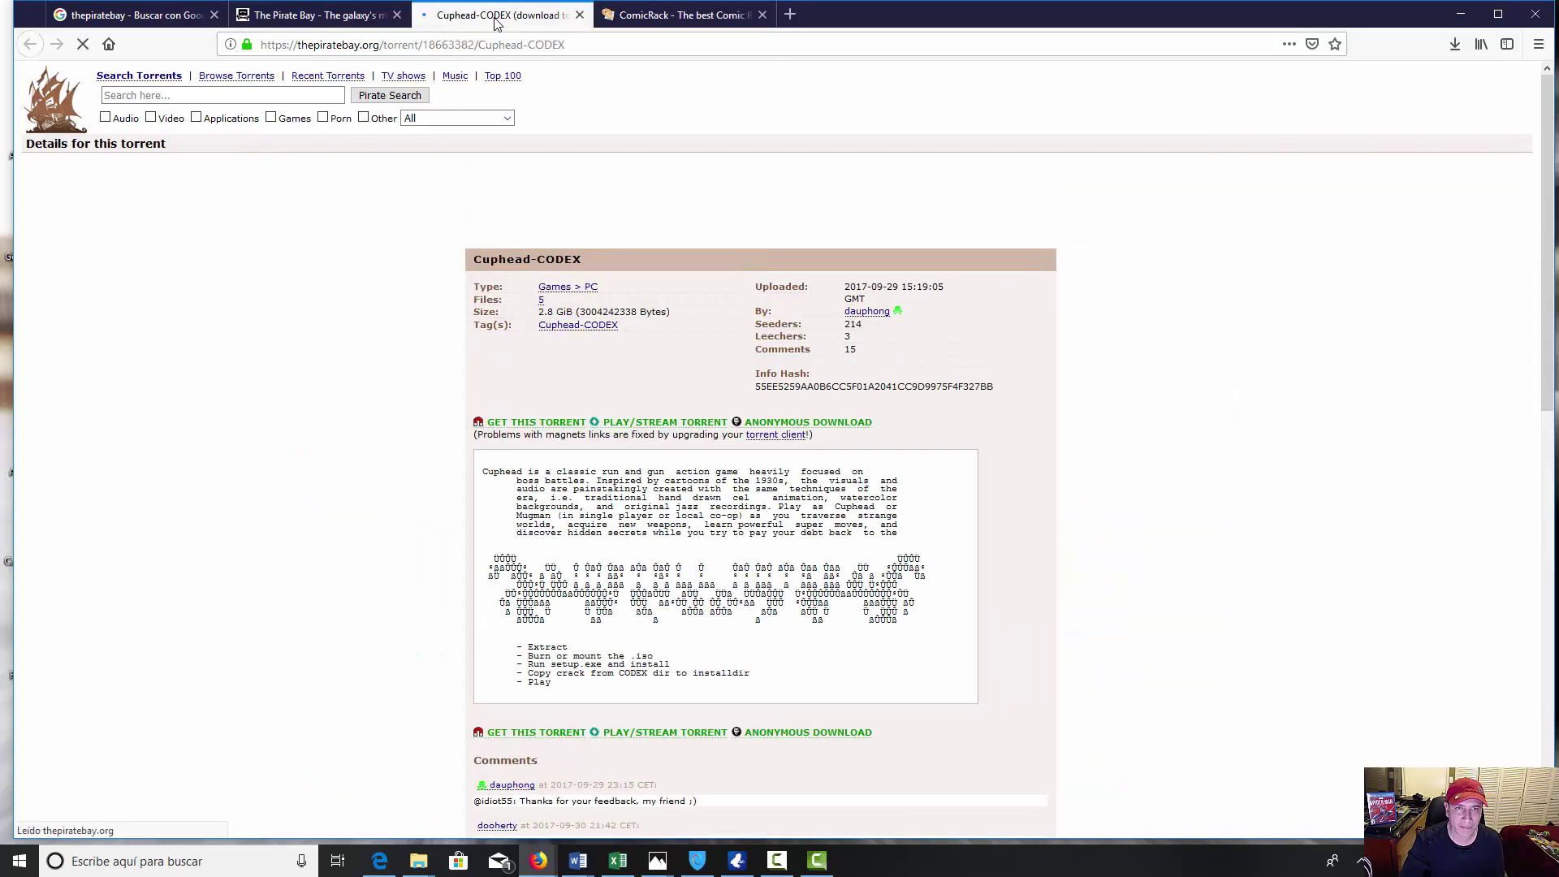
# Step: Examine the first Cuphead-CODEX comments, highlighting the report about the "Cuphead_Data" folder and clearing the highlight
pyautogui.scroll(-4, 910, 380)
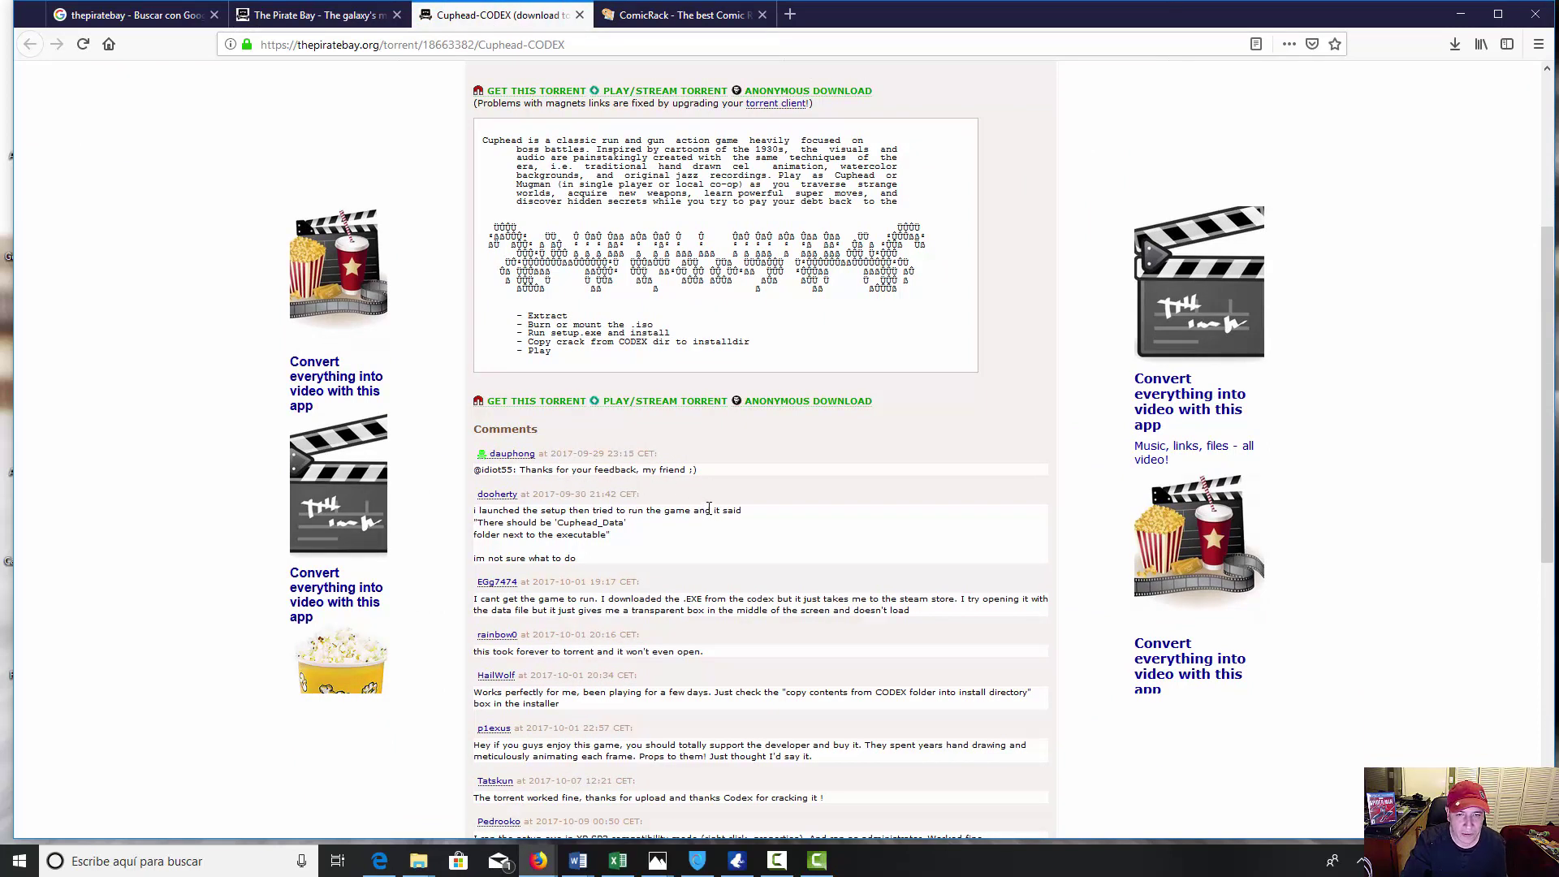
pyautogui.scroll(-1, 668, 536)
pyautogui.scroll(-2, 668, 536)
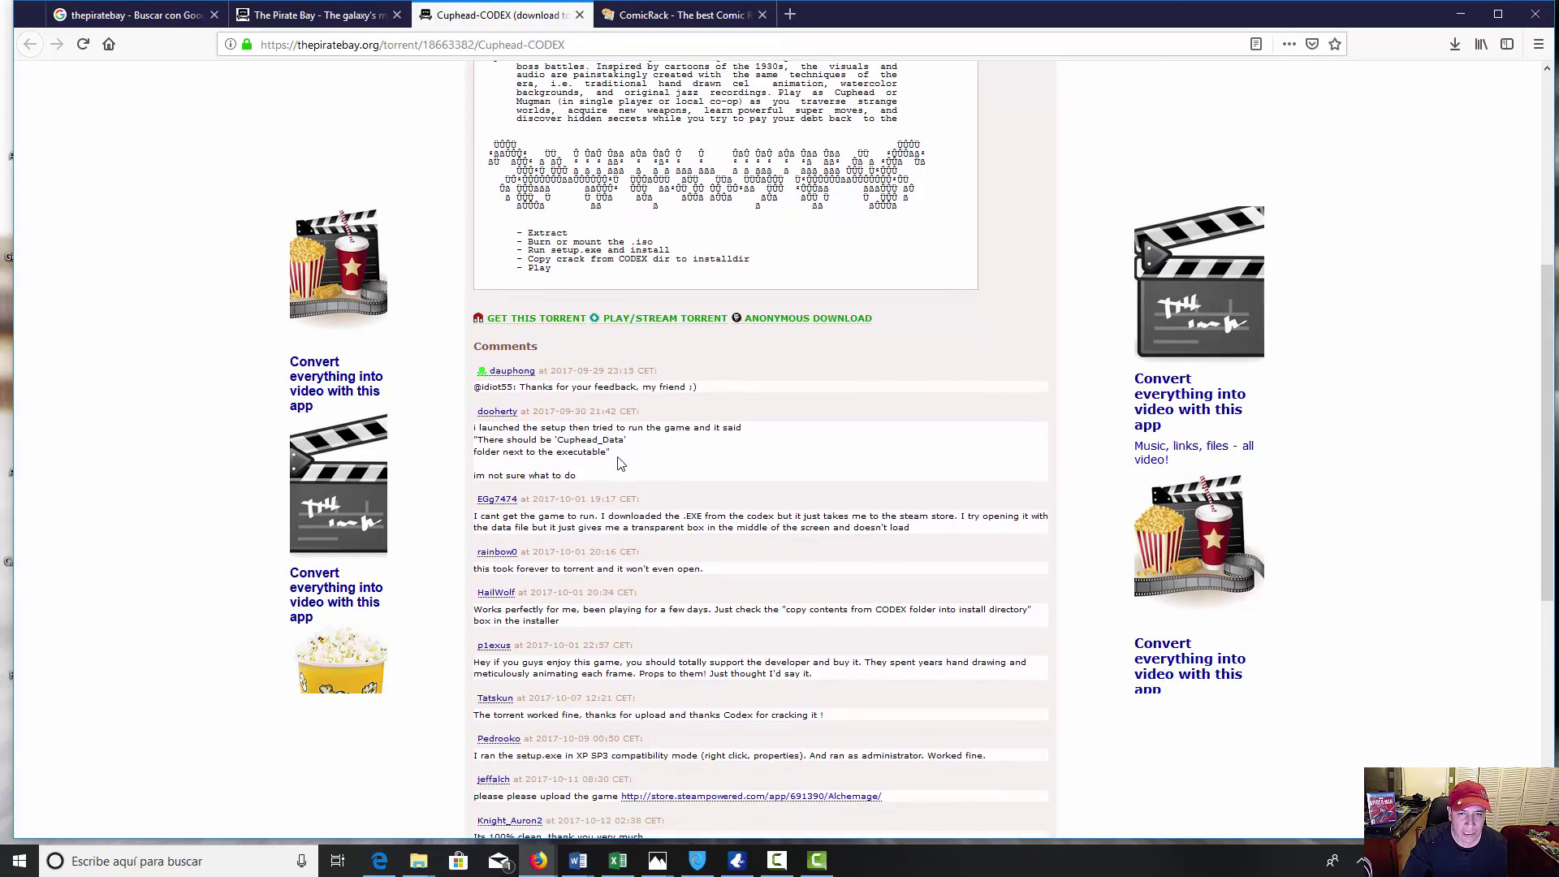
pyautogui.moveTo(610, 452); pyautogui.dragTo(475, 428)
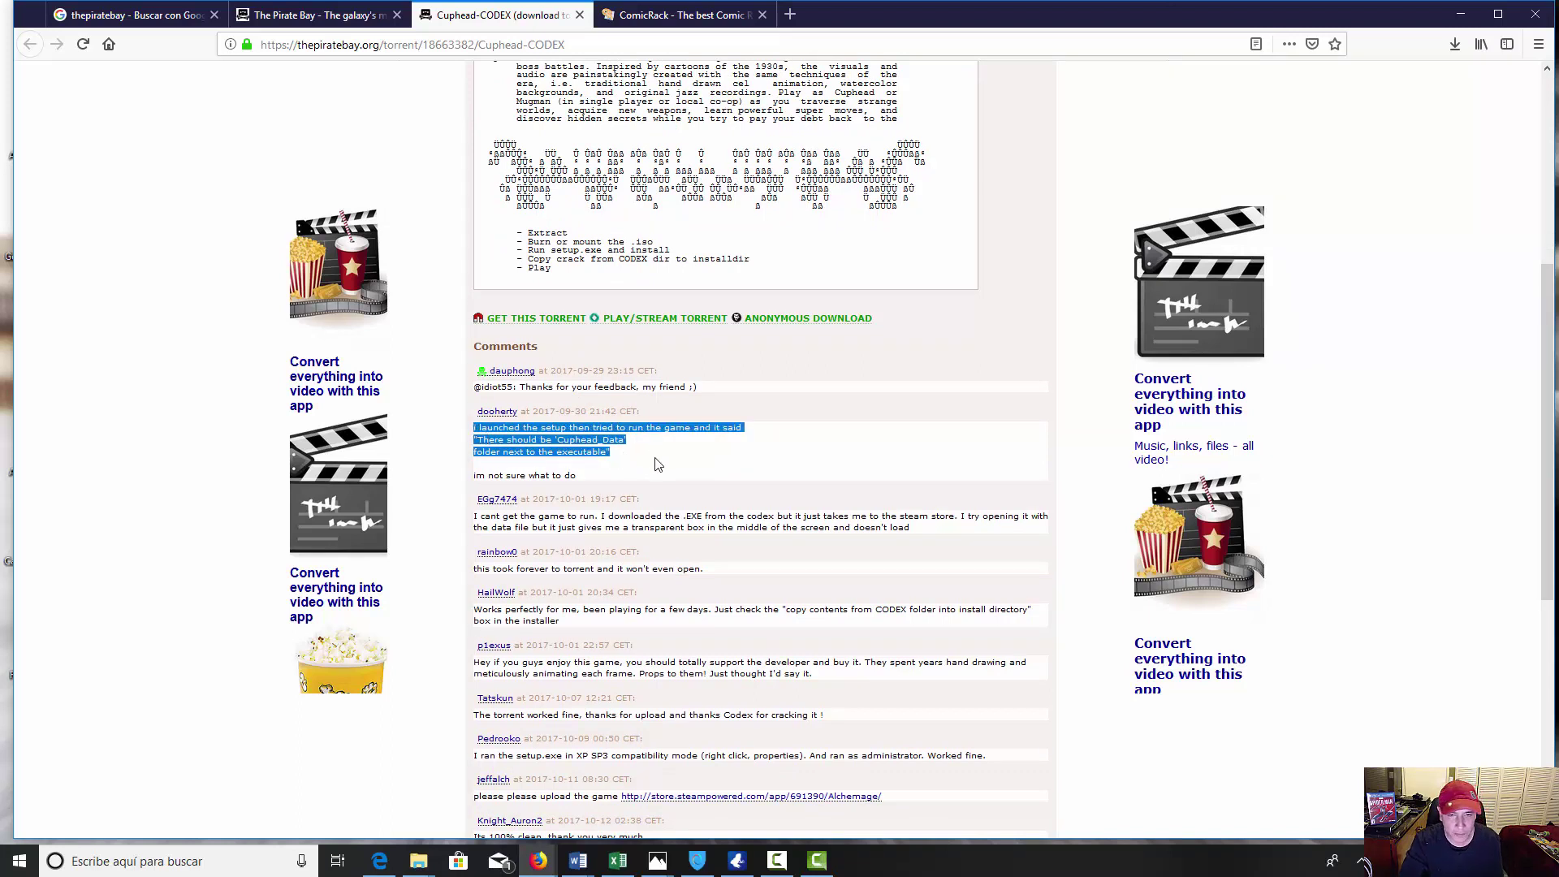
pyautogui.scroll(-2, 657, 464)
pyautogui.click(764, 486)
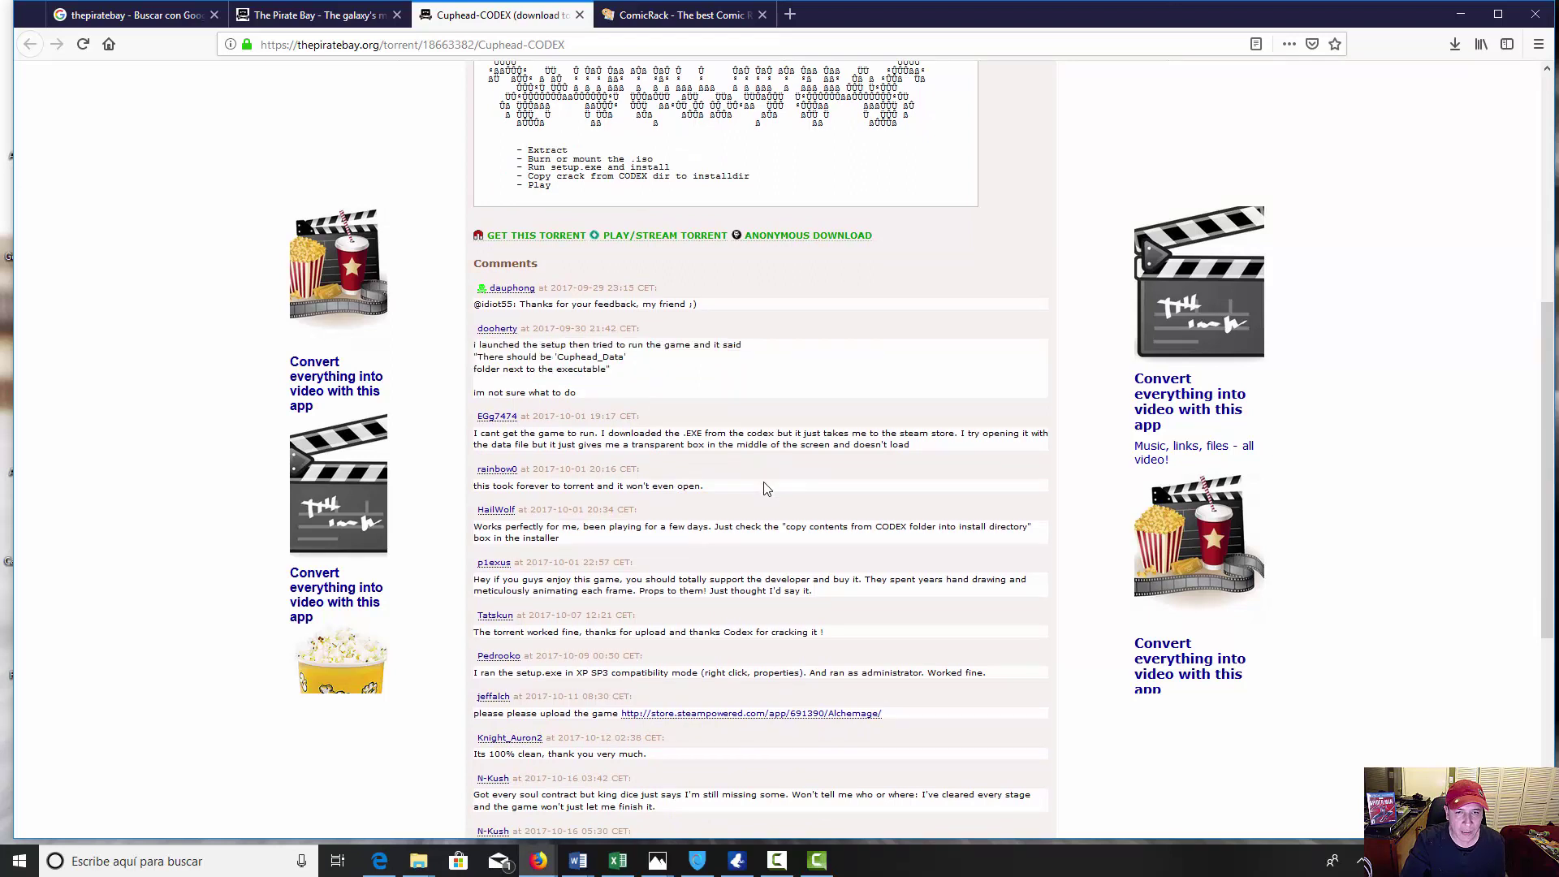
# Step: Check the remaining comments, highlighting "Works perfectly for me,", "The torrent worked fine" and "Its 100% clean, thank you very much.", and return to the torrent details
pyautogui.scroll(-2, 510, 468)
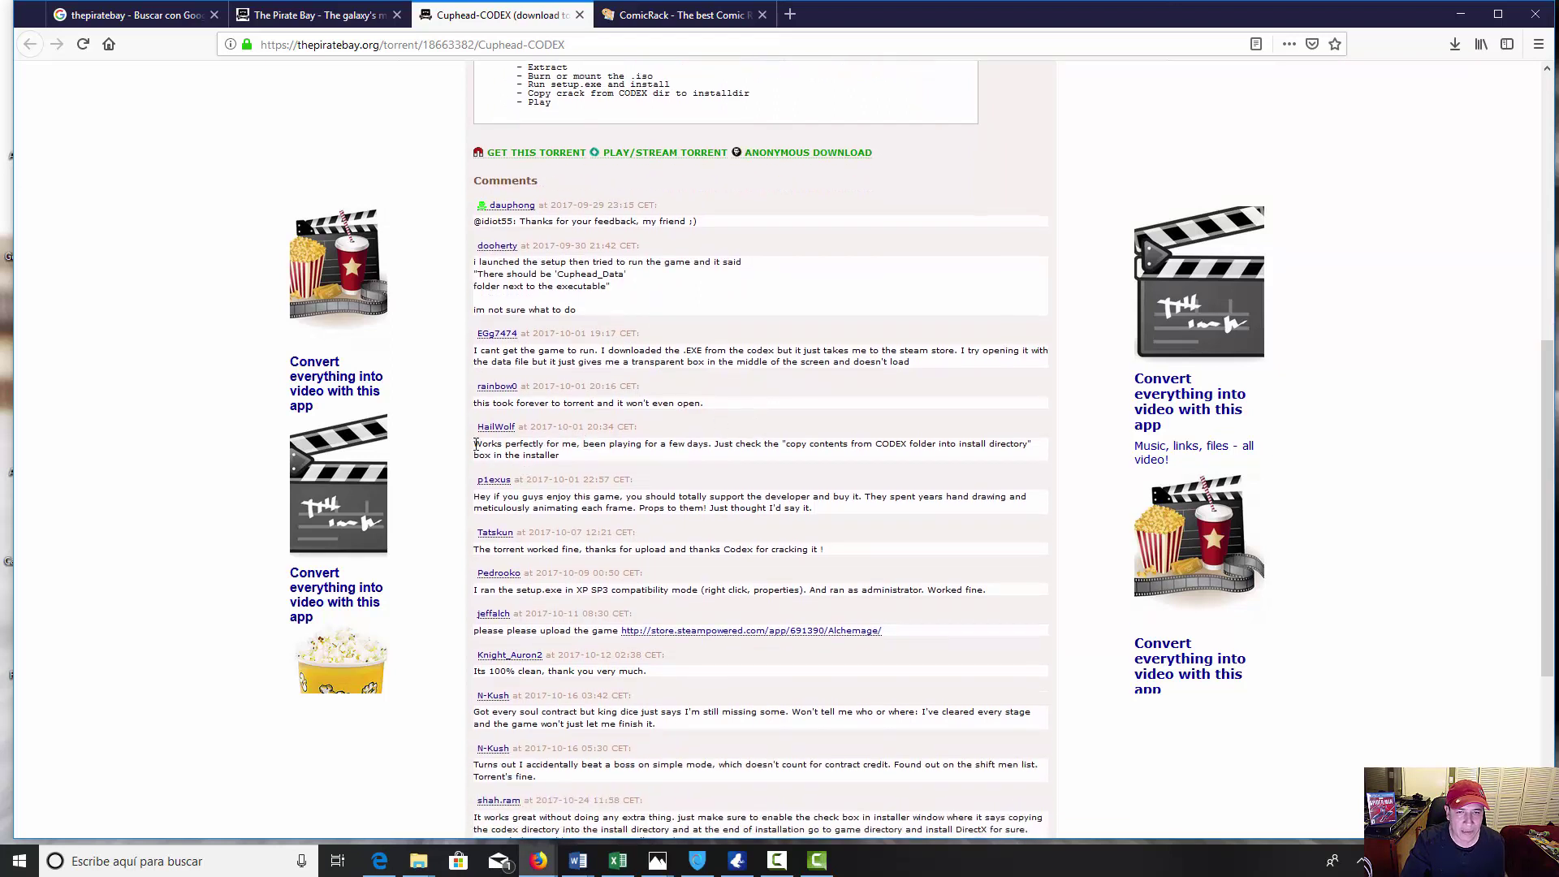
pyautogui.moveTo(475, 444); pyautogui.dragTo(588, 448)
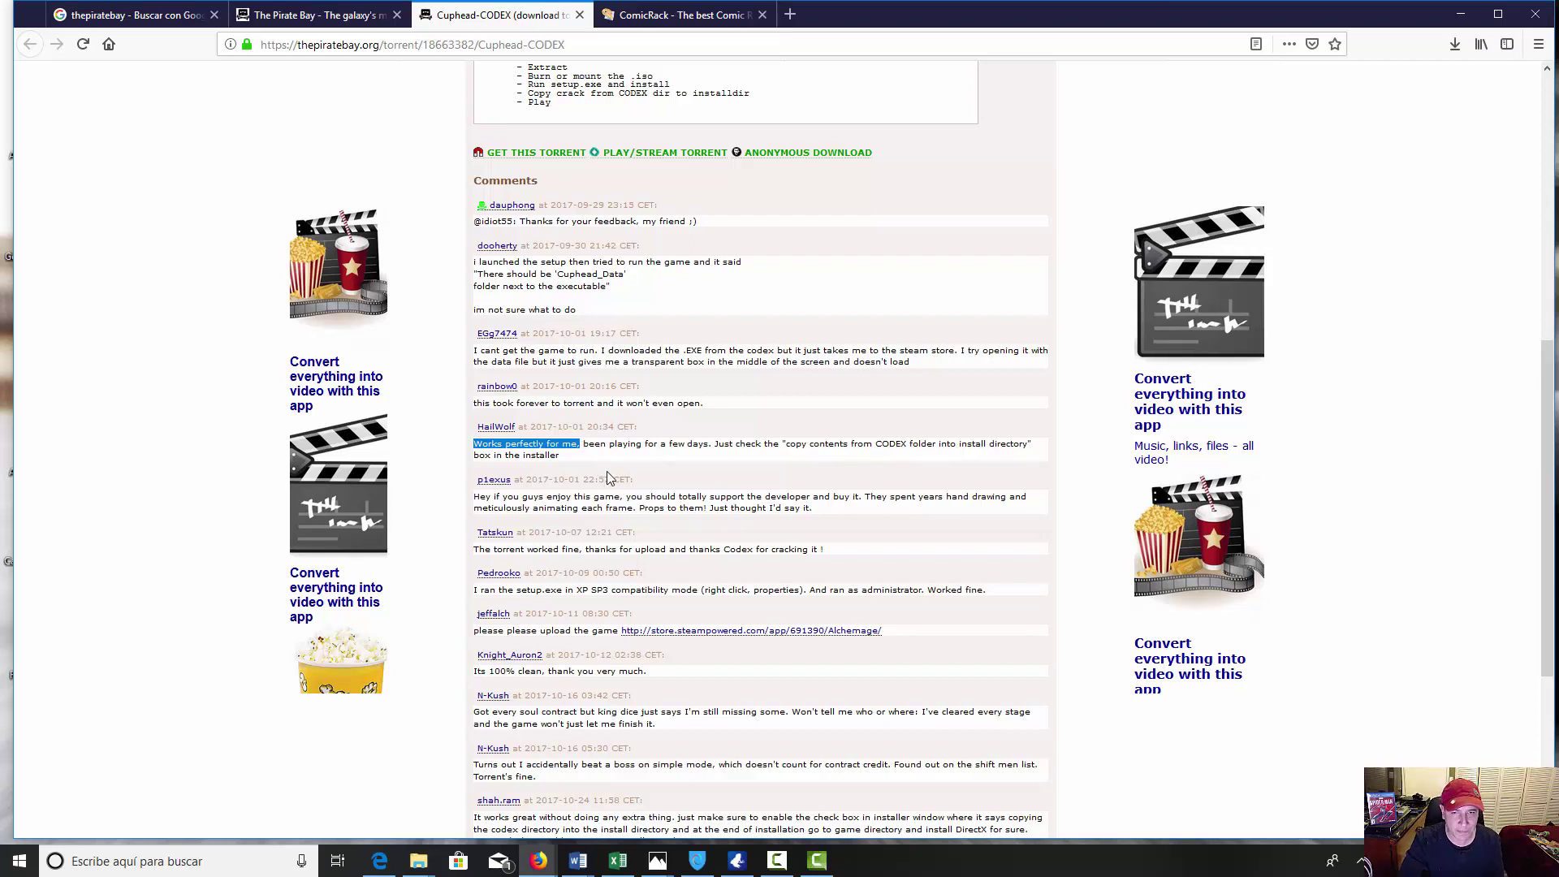
pyautogui.moveTo(581, 548); pyautogui.dragTo(468, 551)
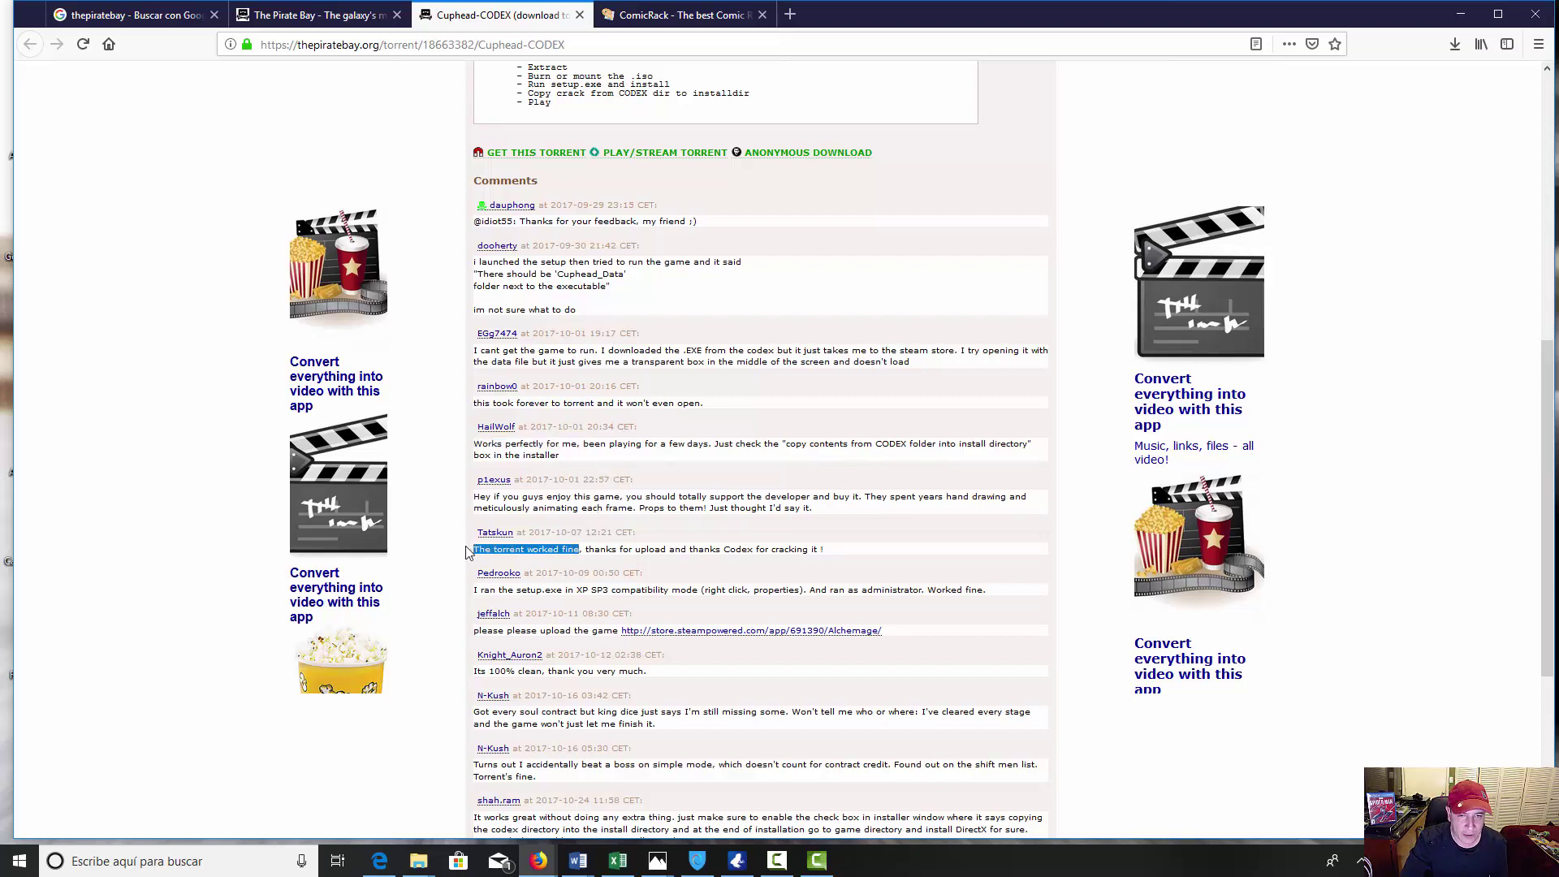
pyautogui.scroll(-2, 691, 570)
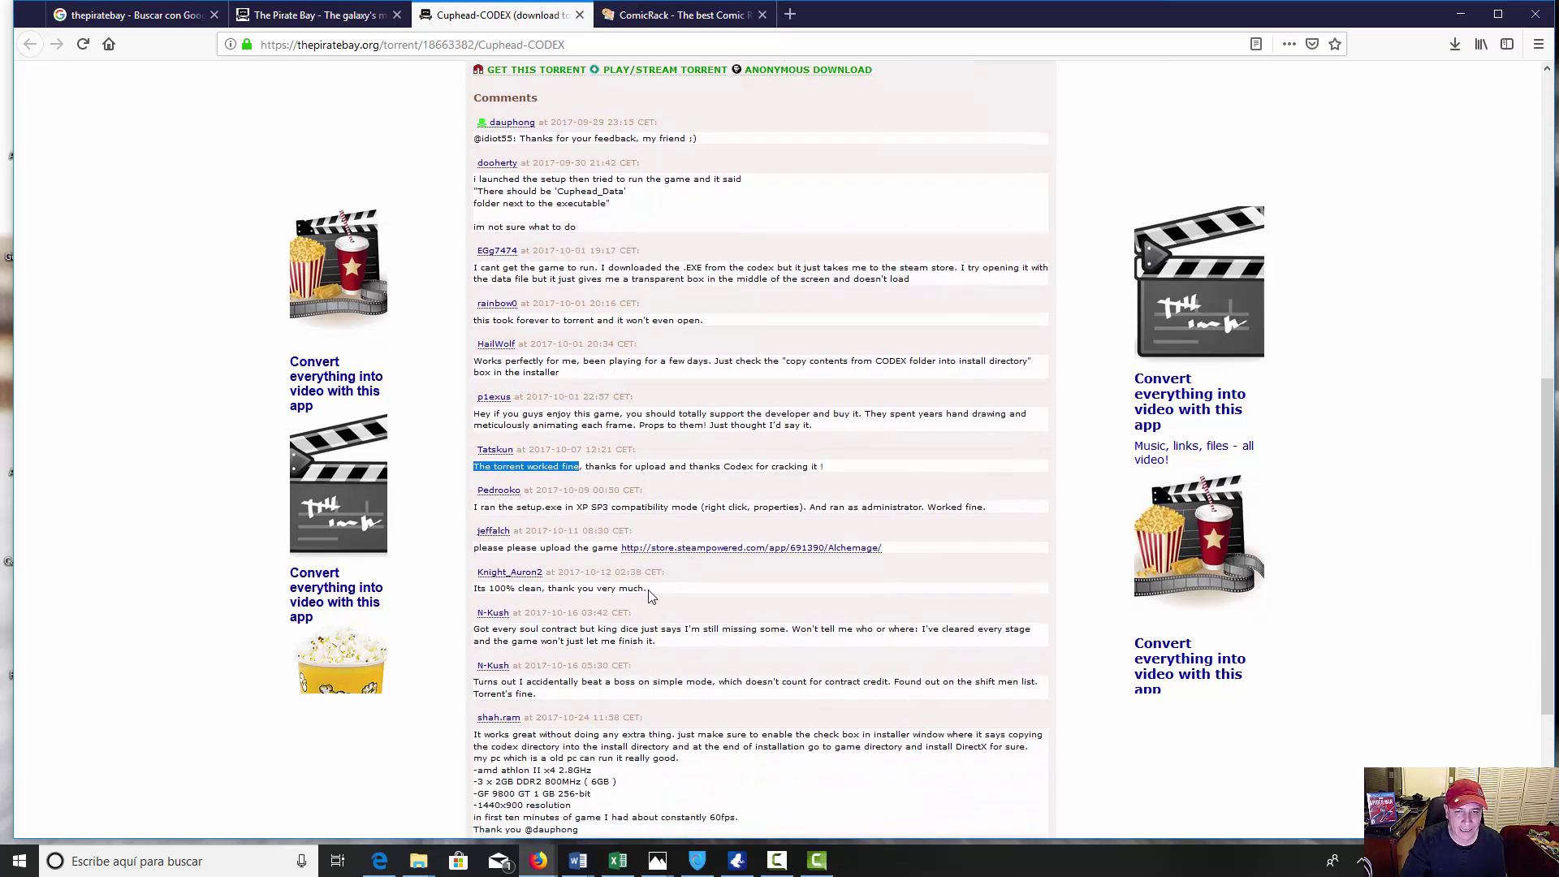
pyautogui.moveTo(652, 594); pyautogui.dragTo(470, 592)
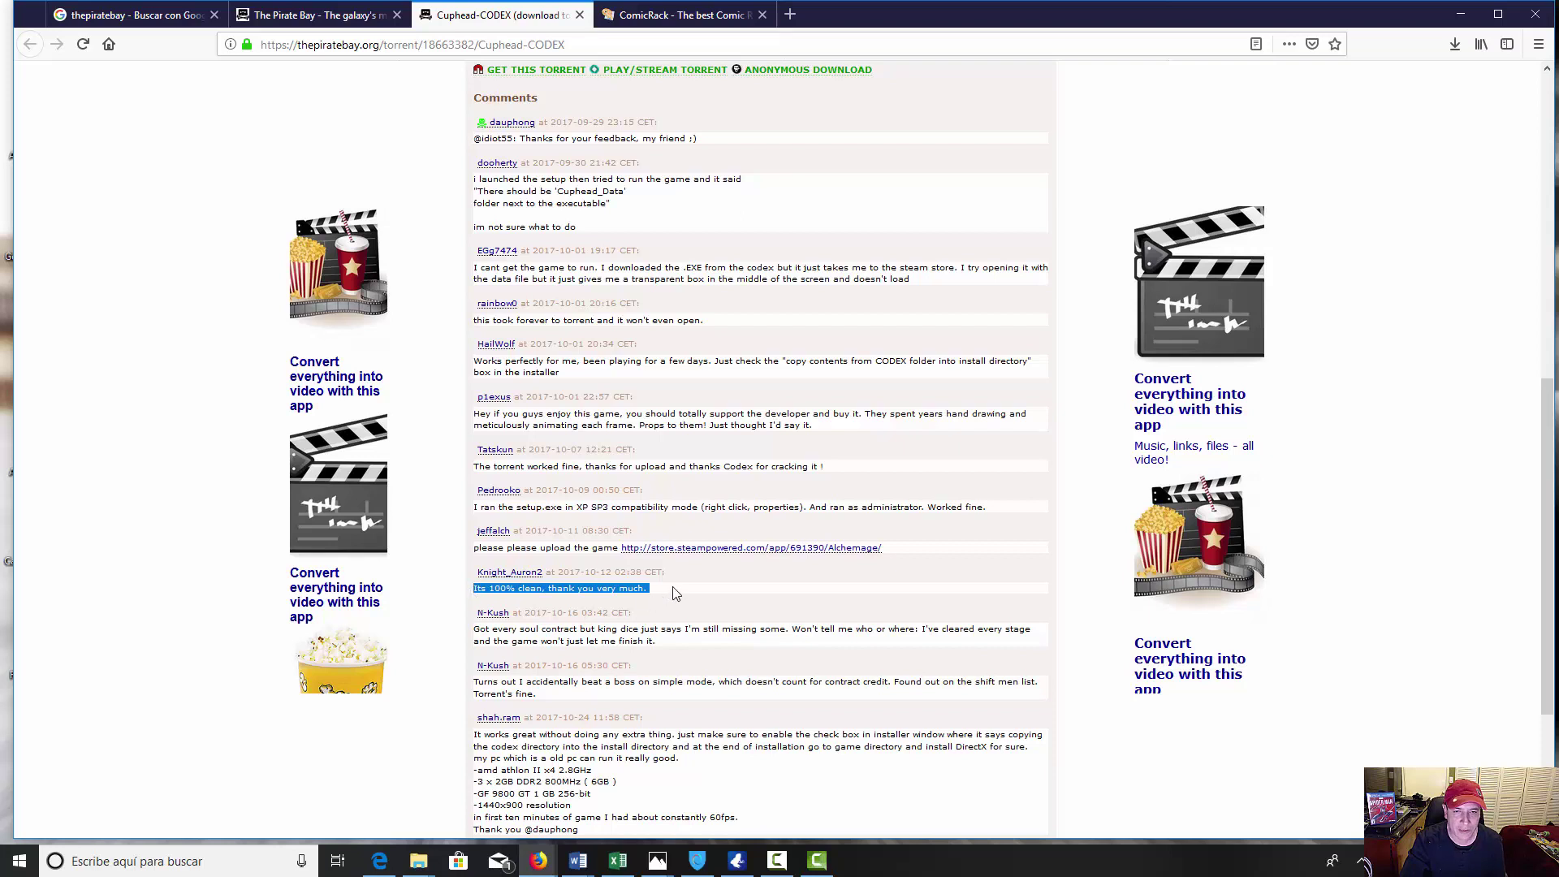
pyautogui.click(696, 598)
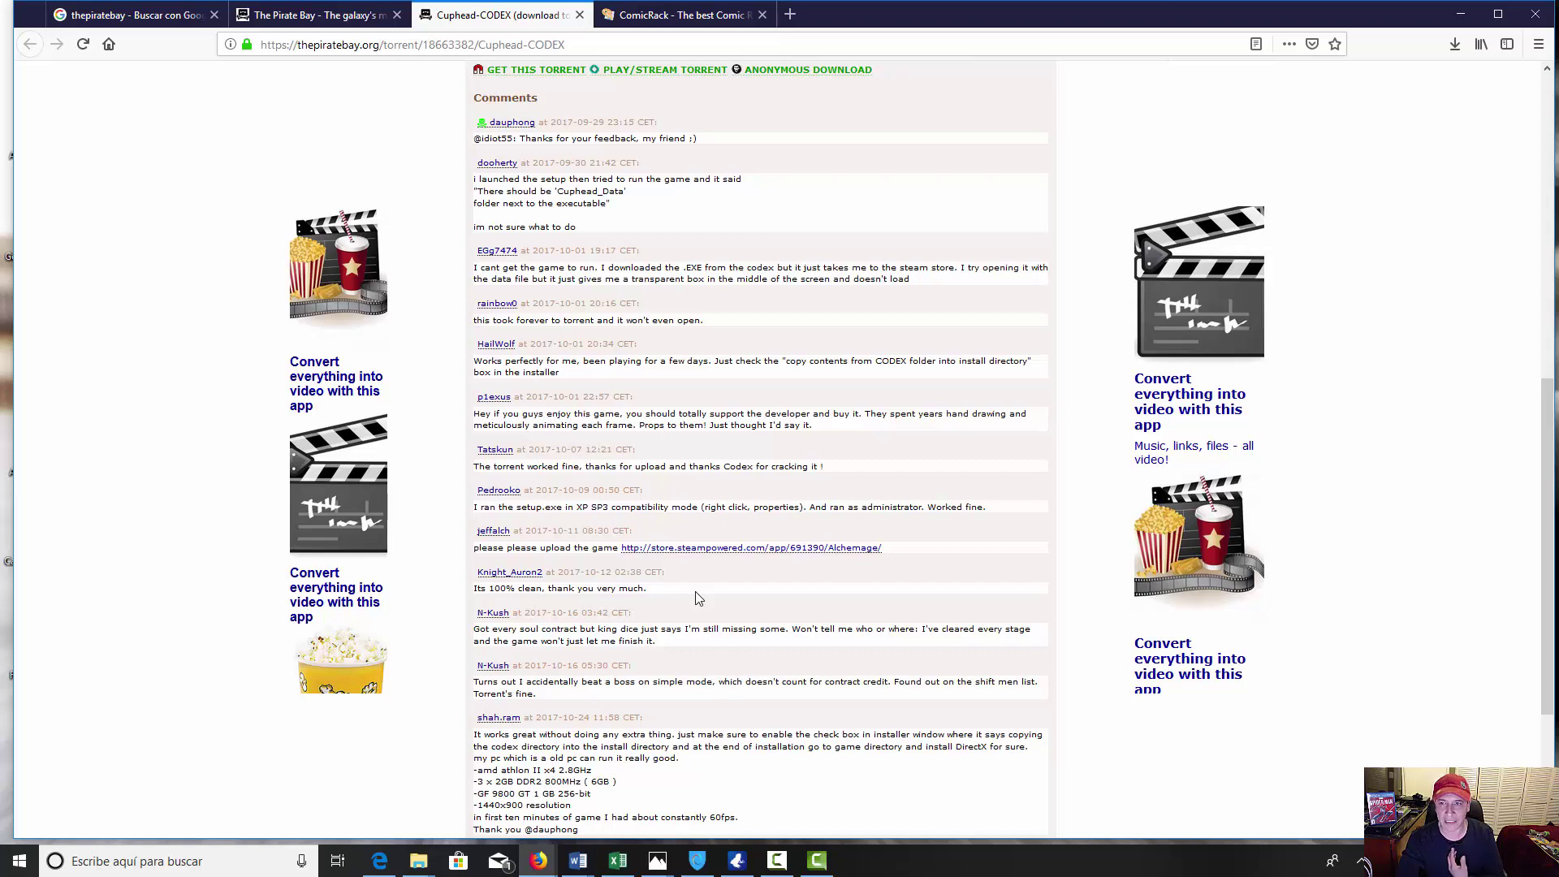
pyautogui.scroll(4, 697, 598)
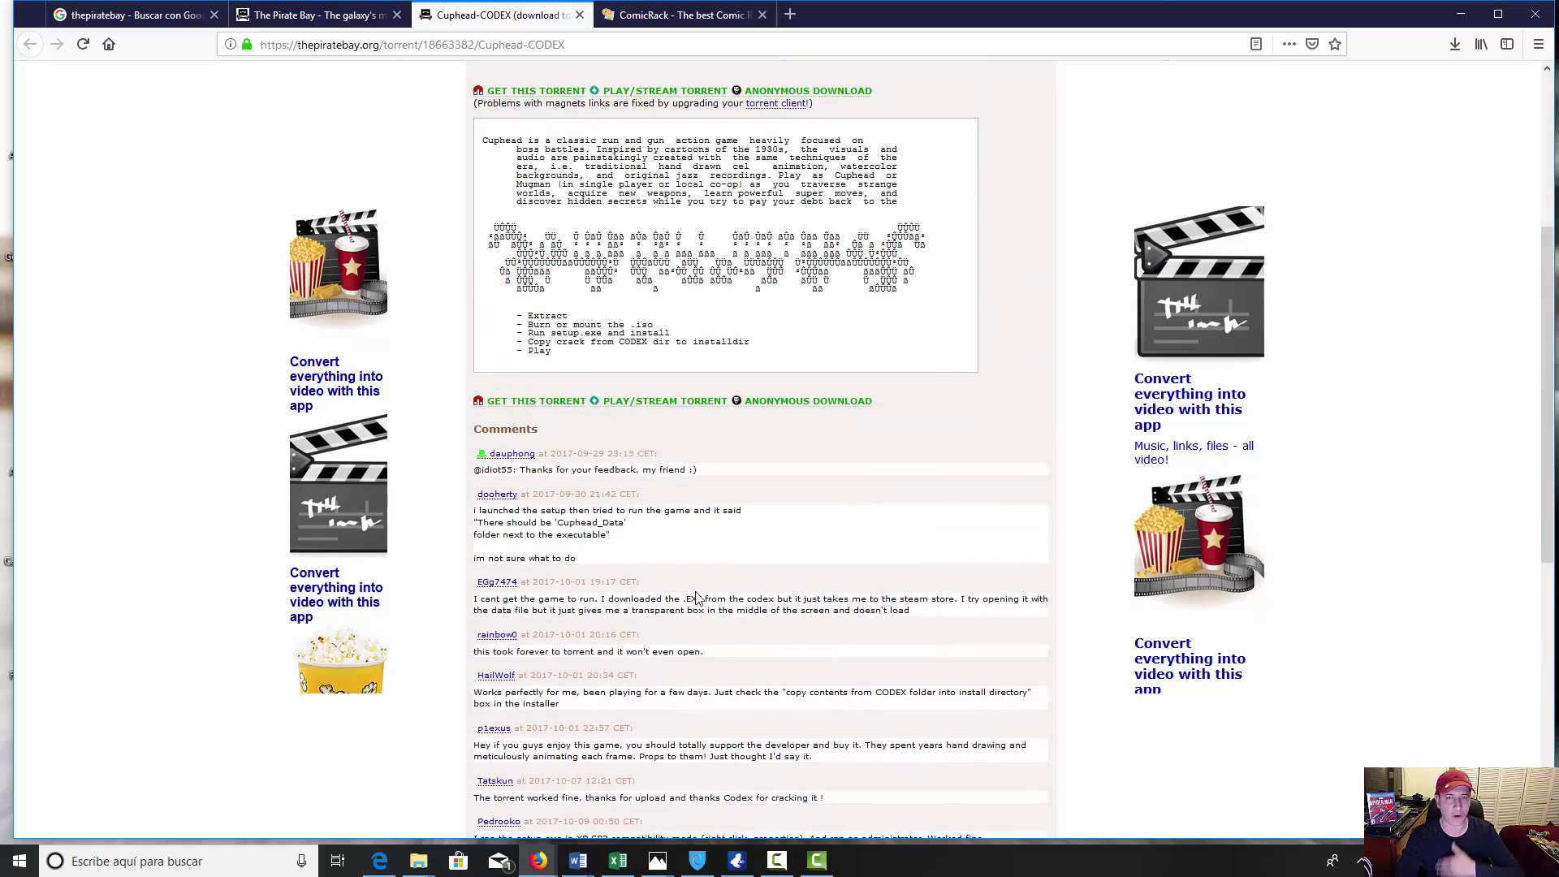
pyautogui.scroll(4, 697, 598)
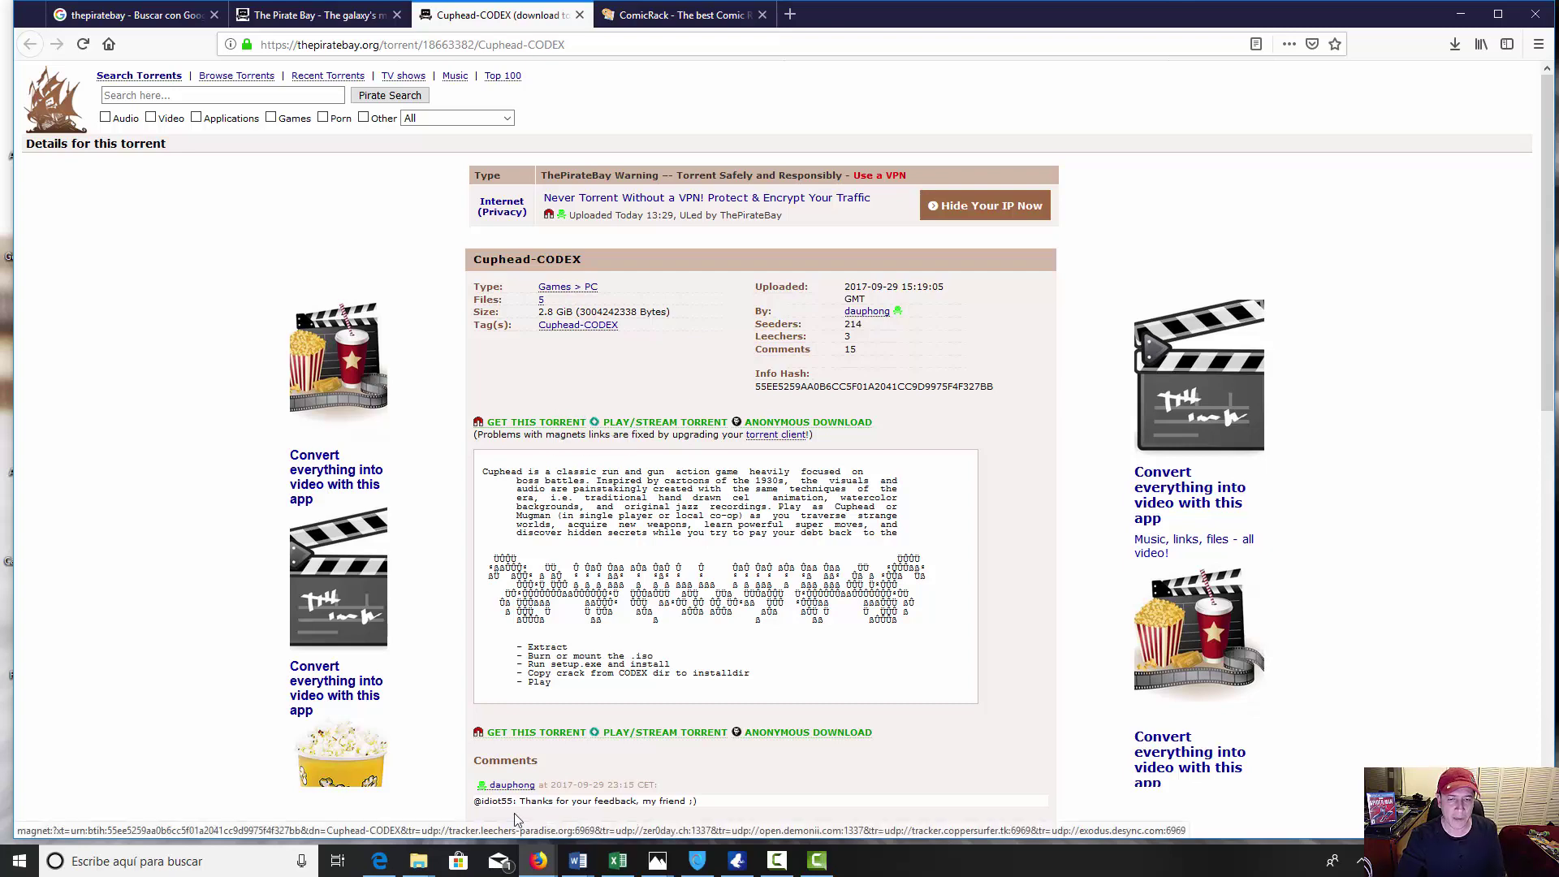
# Step: Switch to the File Explorer window for drive dd 2tb (D:) and open the Cuphead-CODEX folder
pyautogui.click(418, 860)
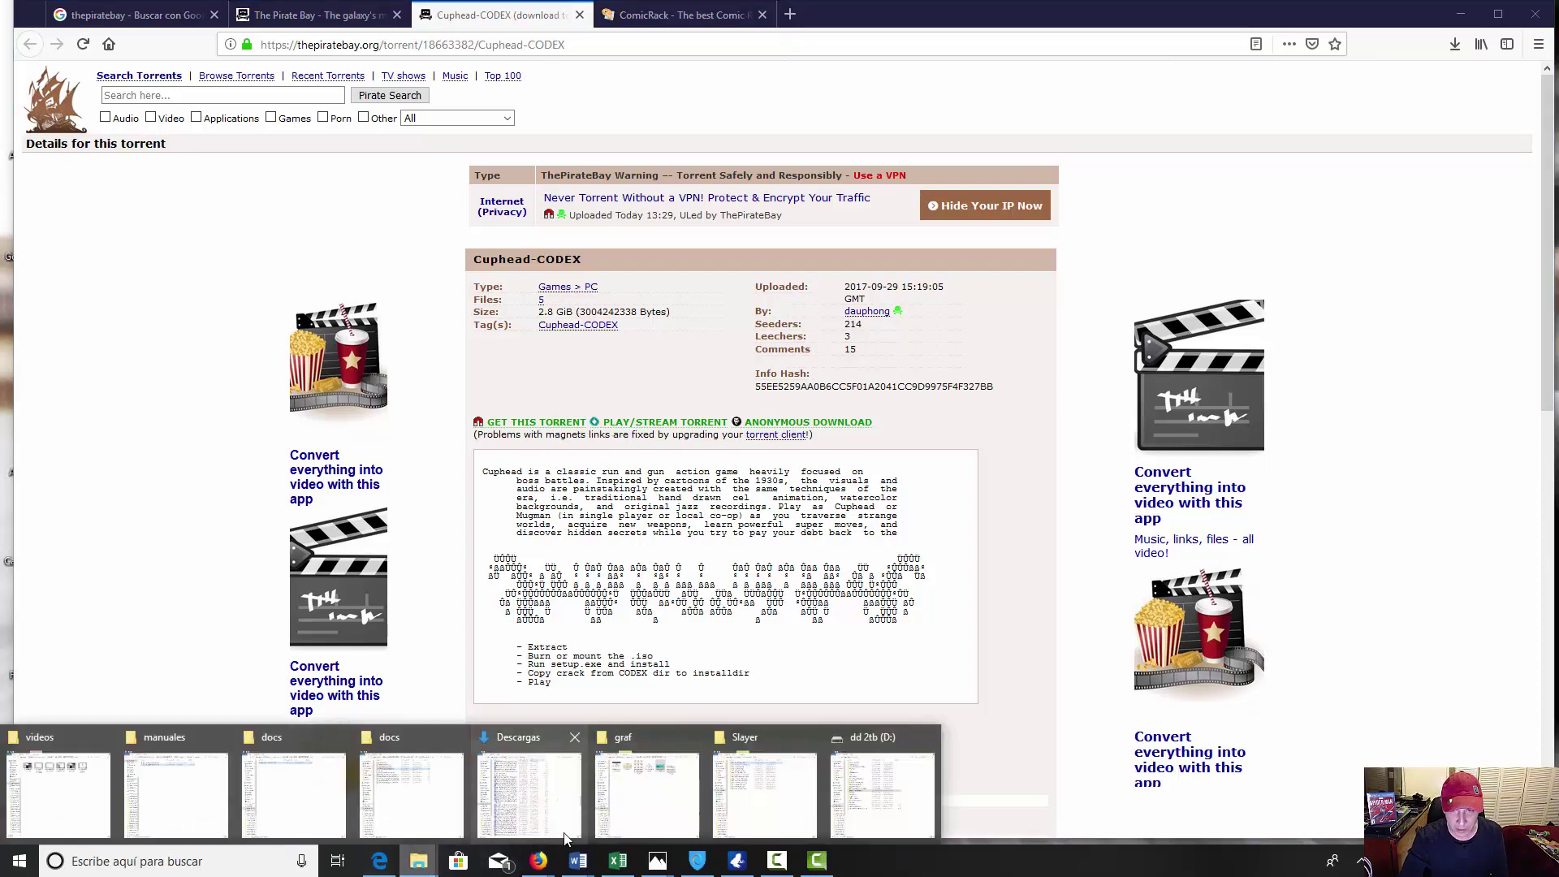
pyautogui.moveTo(512, 791)
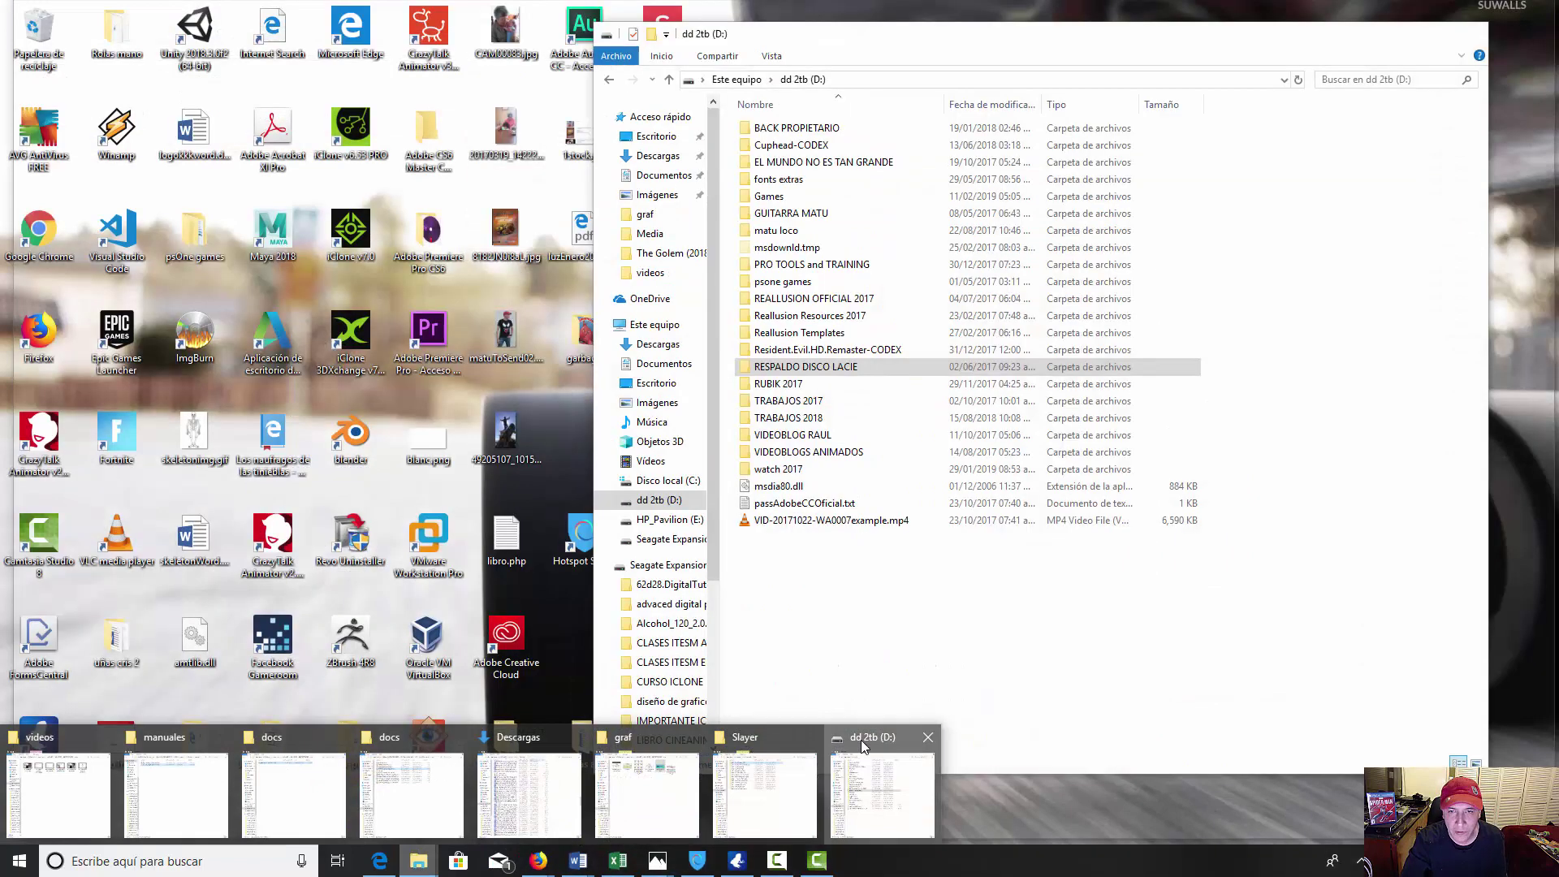
pyautogui.click(840, 751)
pyautogui.click(779, 146)
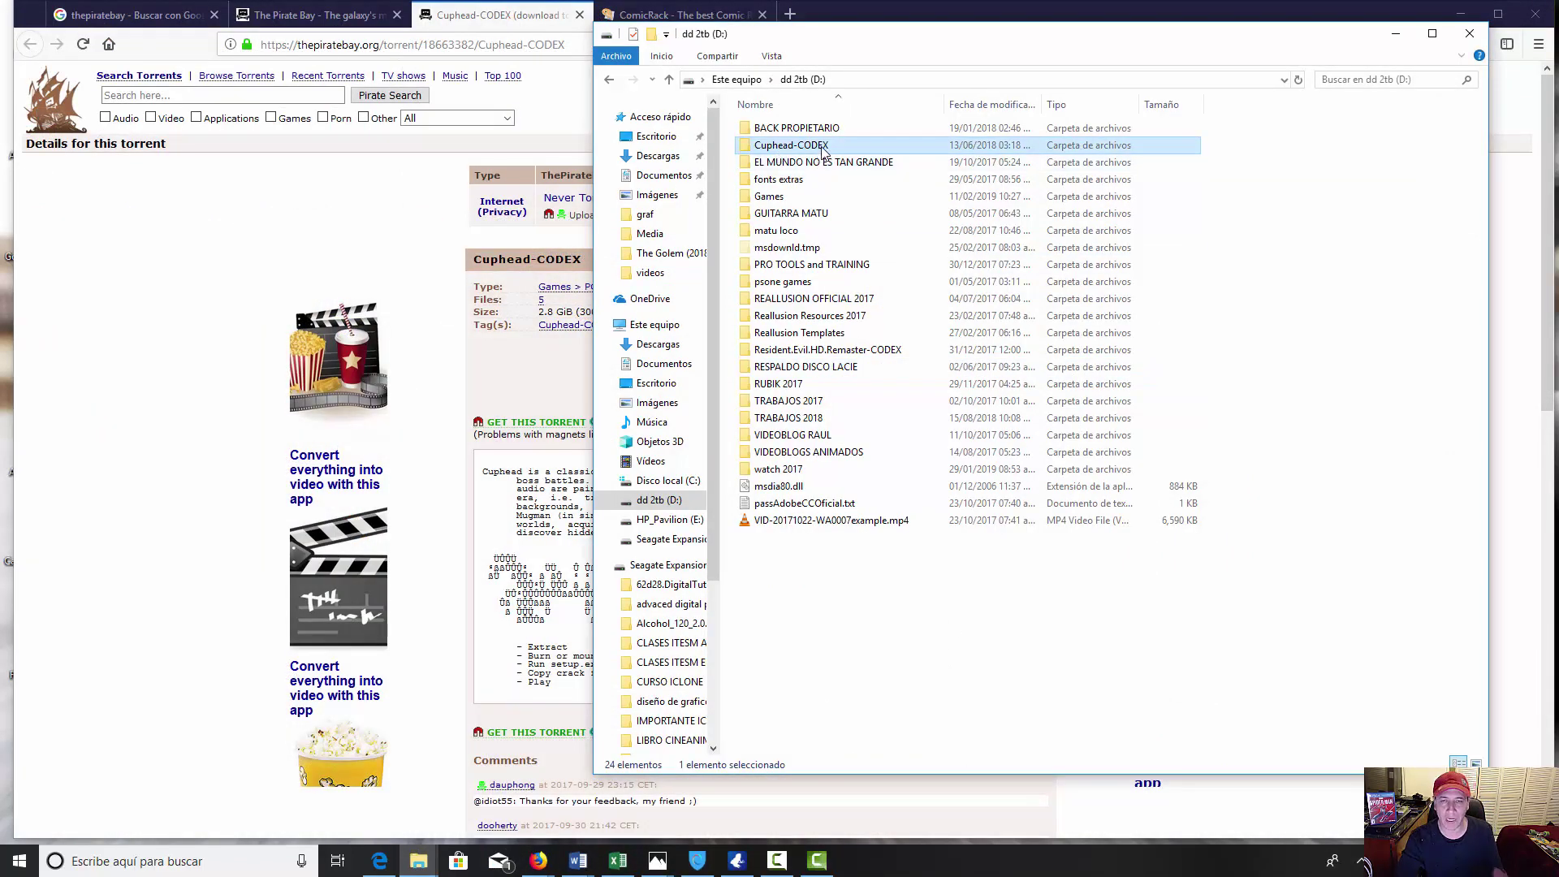
pyautogui.doubleClick(824, 147)
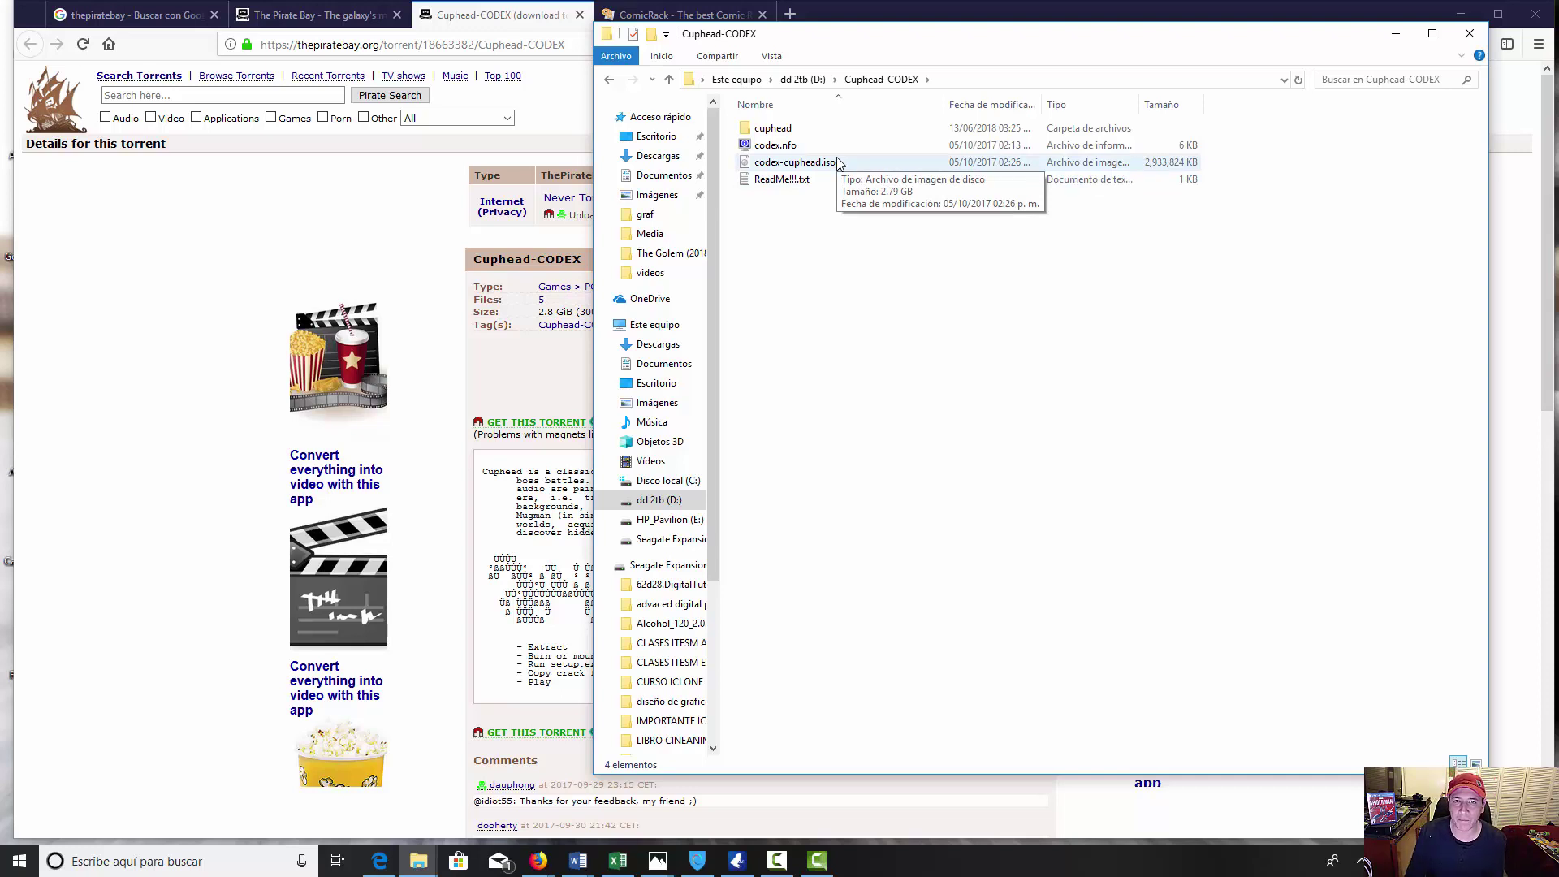
# Step: Delete the cuphead folder, codex.nfo and ReadMe!!!.txt from the Cuphead-CODEX folder, keeping only codex-cuphead.iso
pyautogui.click(773, 128)
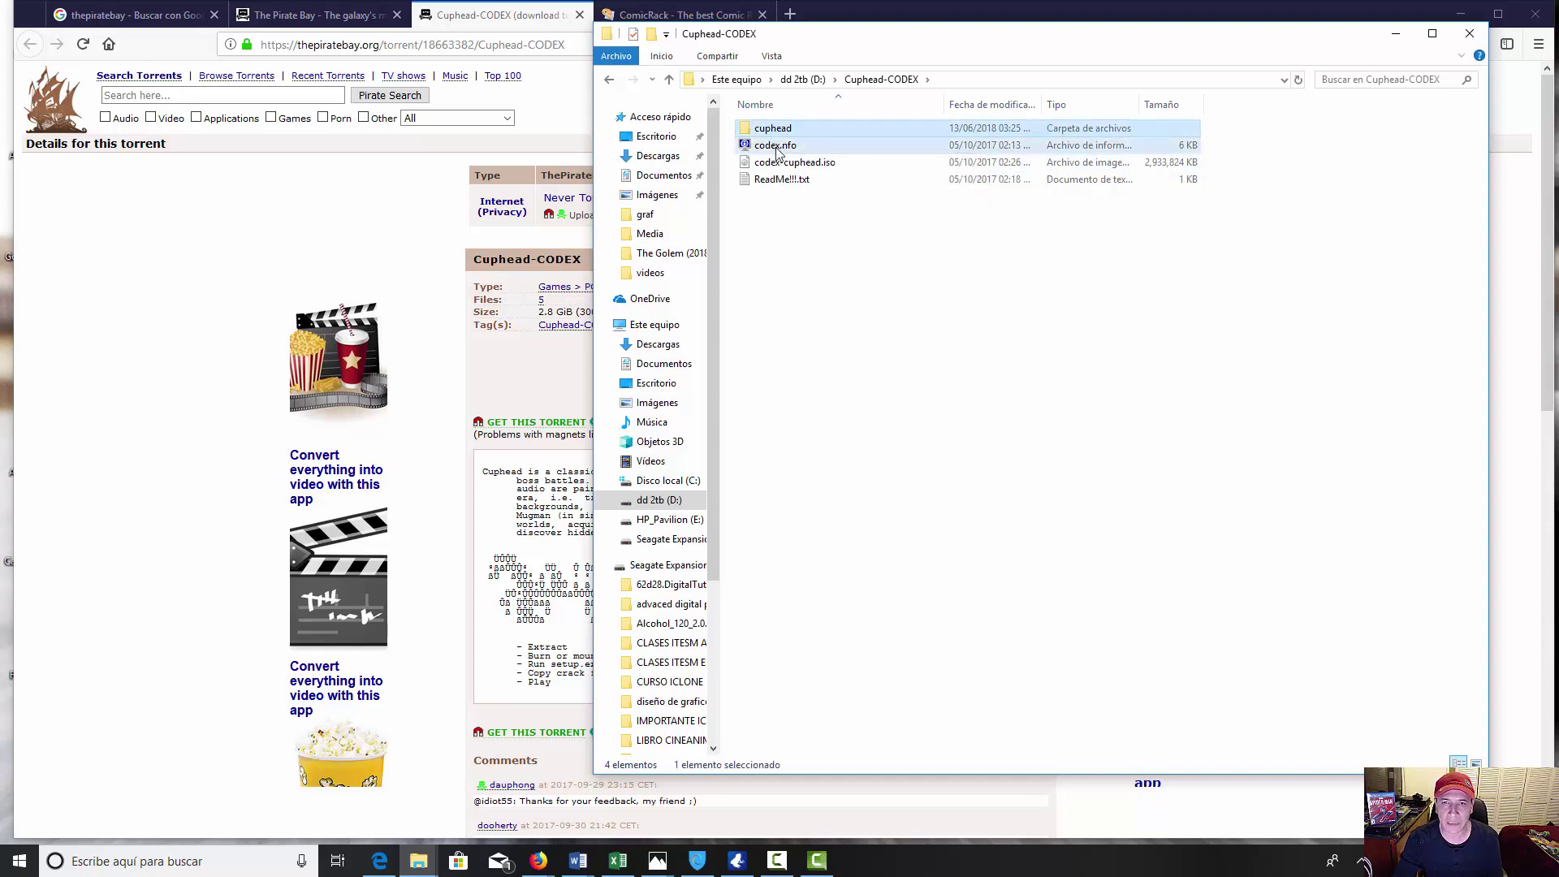
pyautogui.keyDown('ctrl'); pyautogui.click(775, 146); pyautogui.keyUp('ctrl')
pyautogui.keyDown('ctrl'); pyautogui.click(785, 181); pyautogui.keyUp('ctrl')
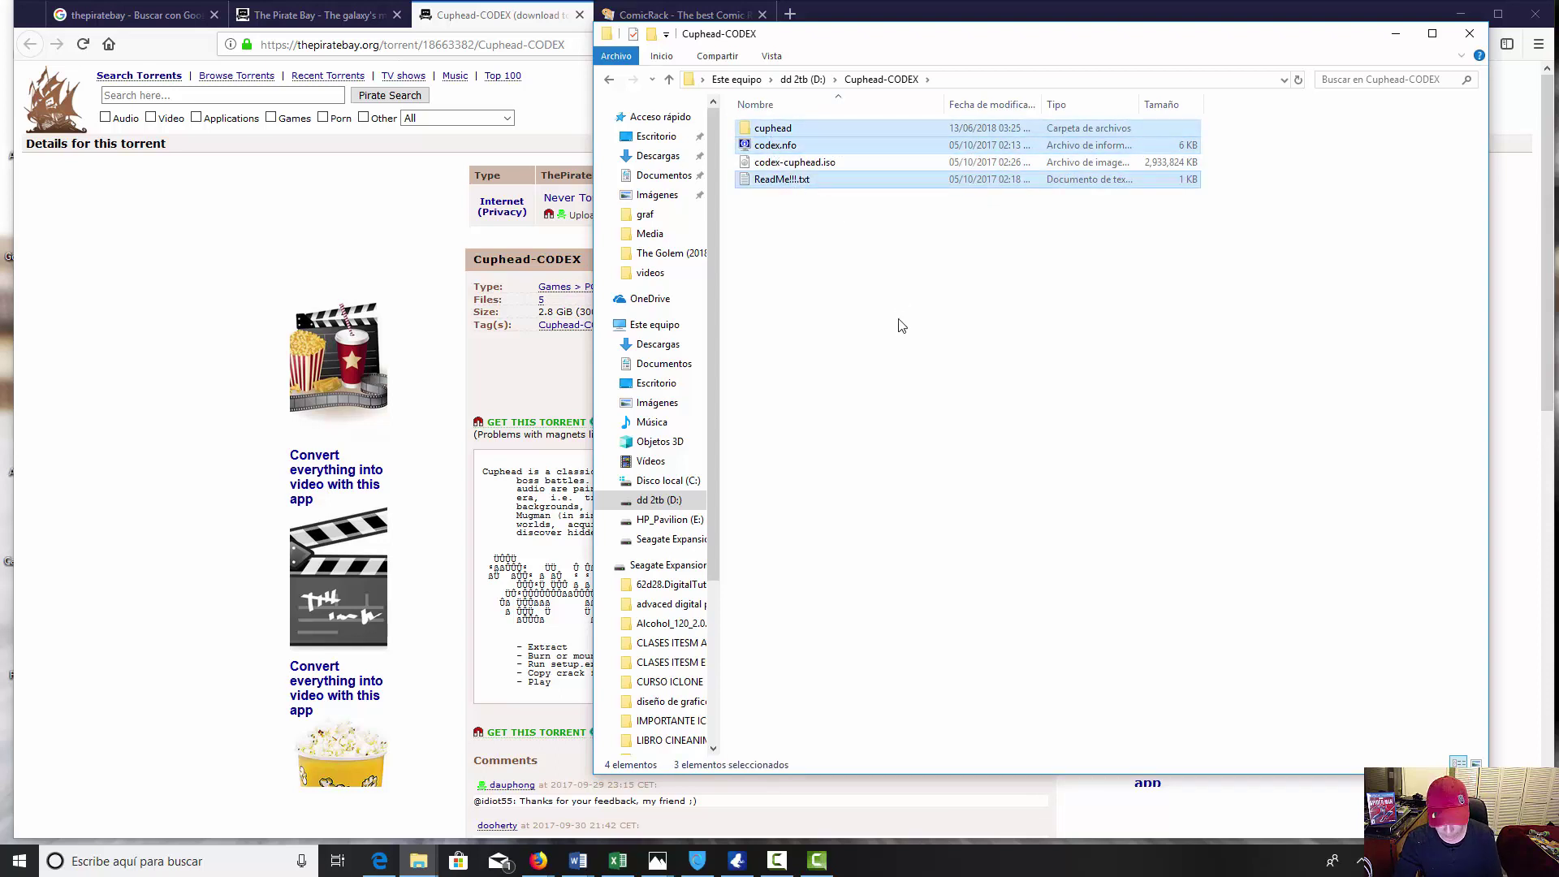
pyautogui.press('Delete')
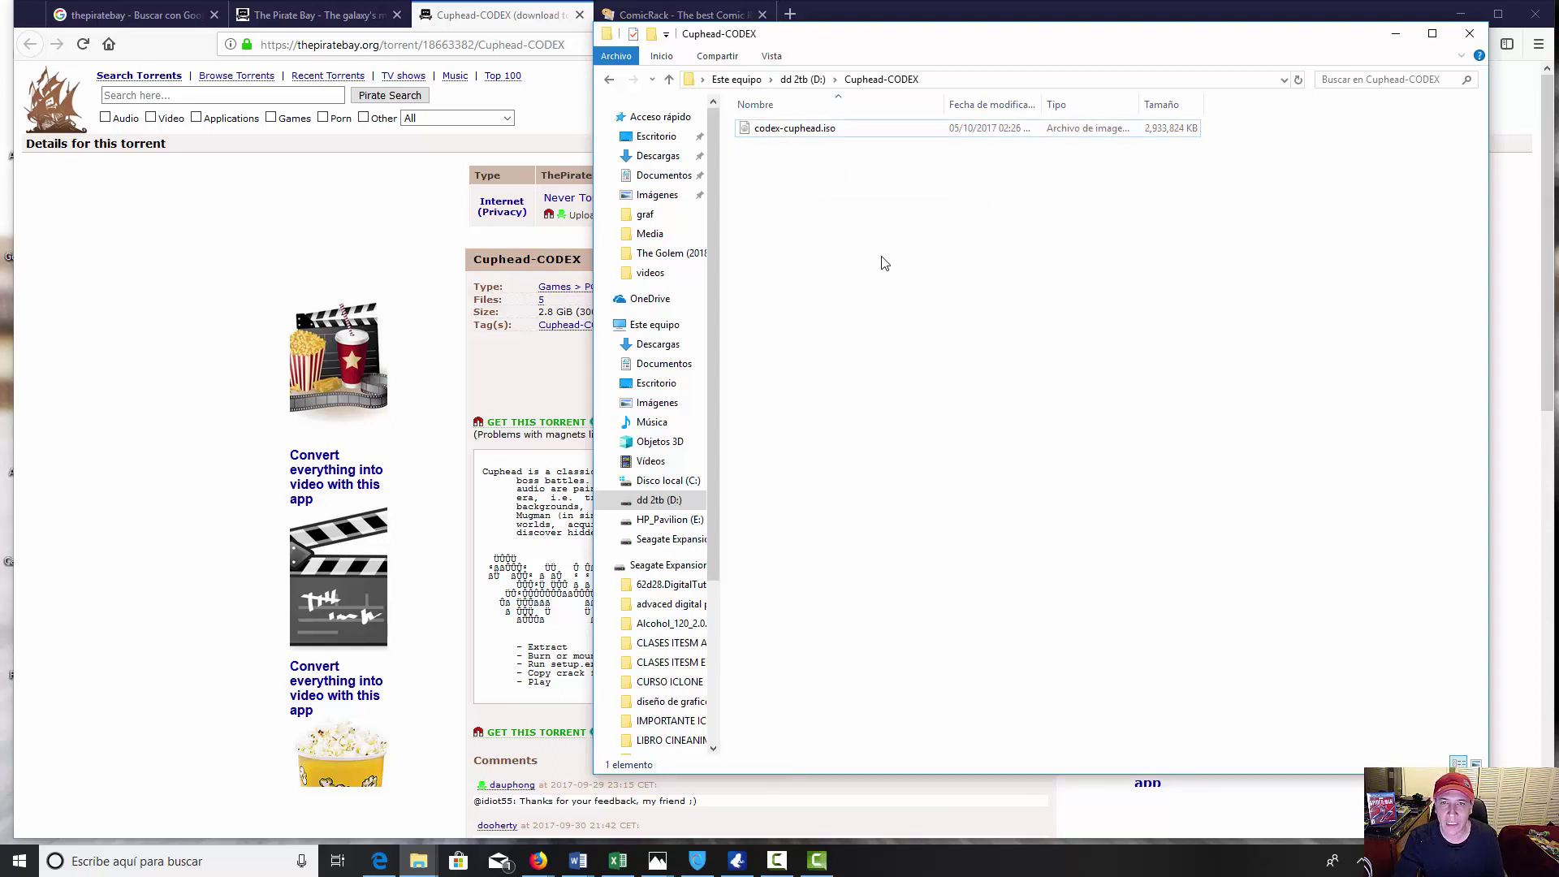
# Step: Widen the file type column to show the full type of codex-cuphead.iso, and mount the image as a virtual drive
pyautogui.click(851, 136)
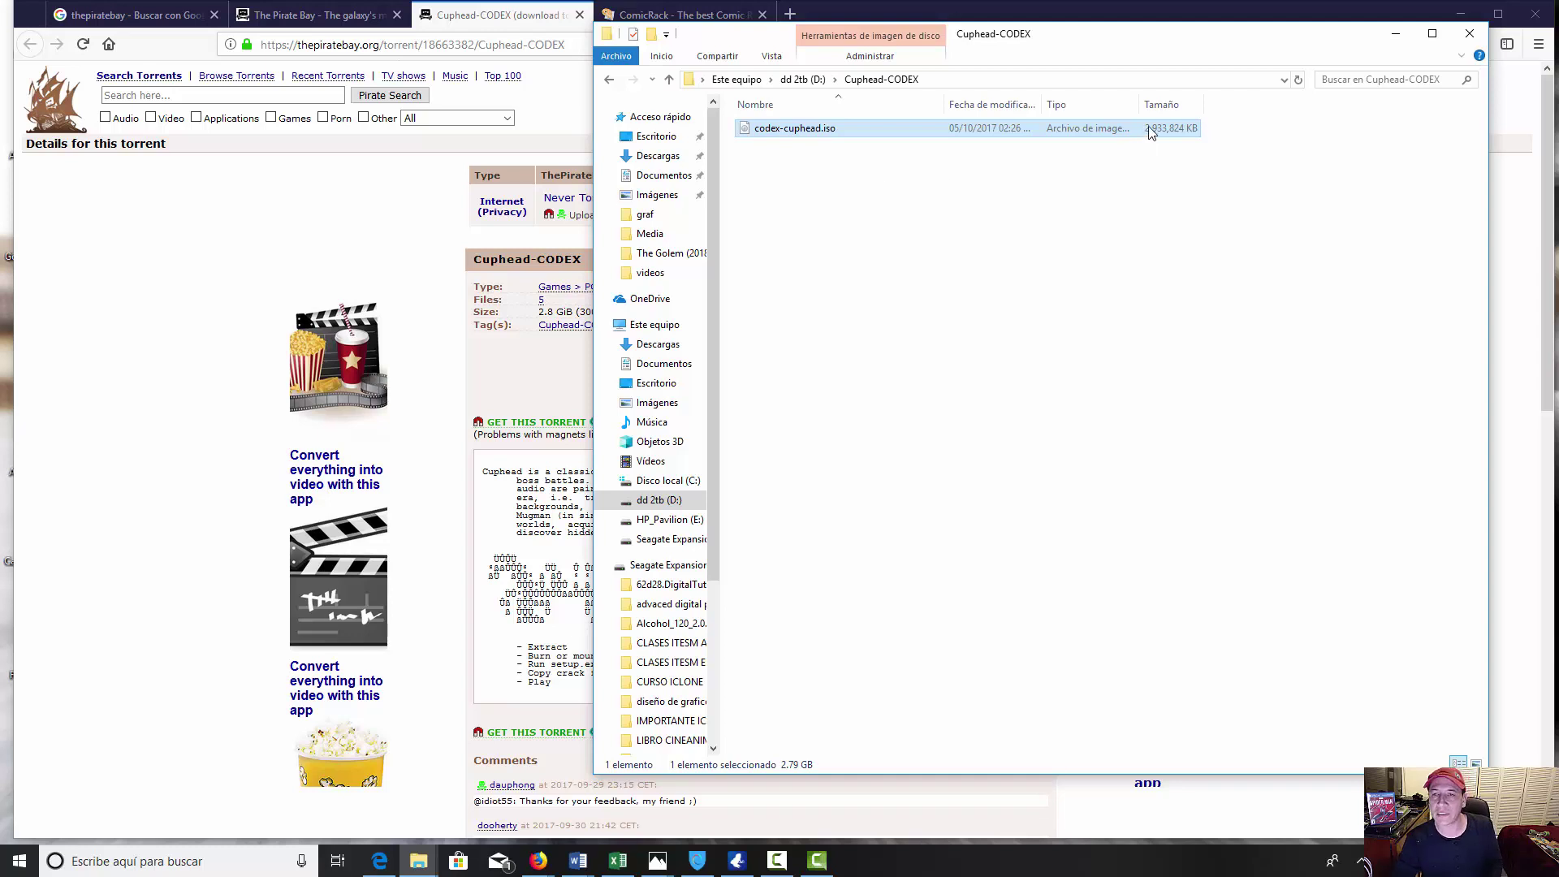
pyautogui.moveTo(1146, 97); pyautogui.dragTo(1245, 97)
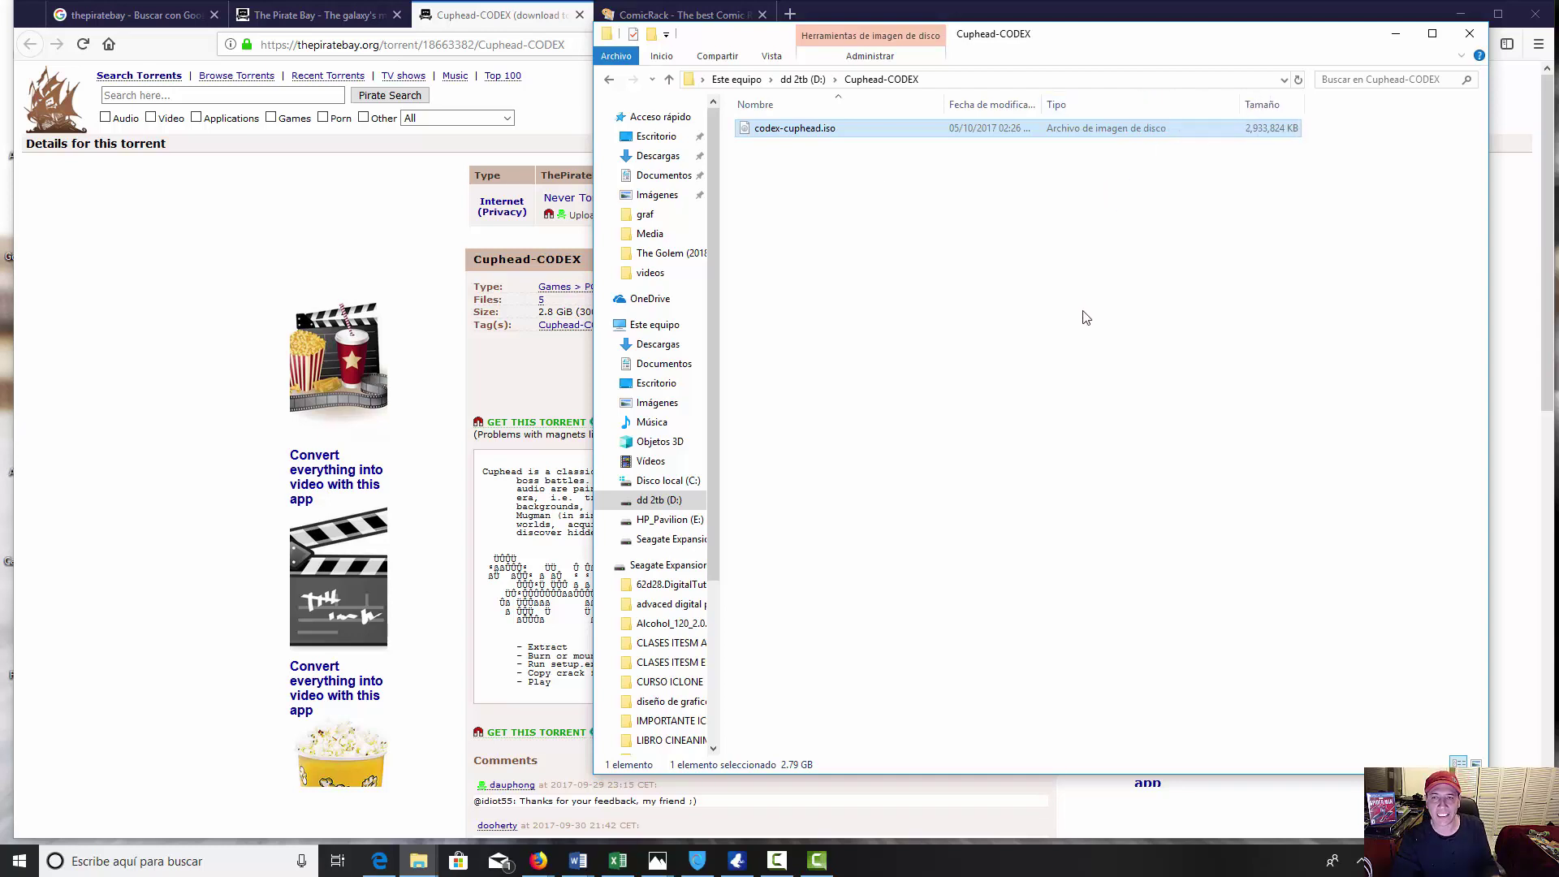
pyautogui.rightClick(779, 133)
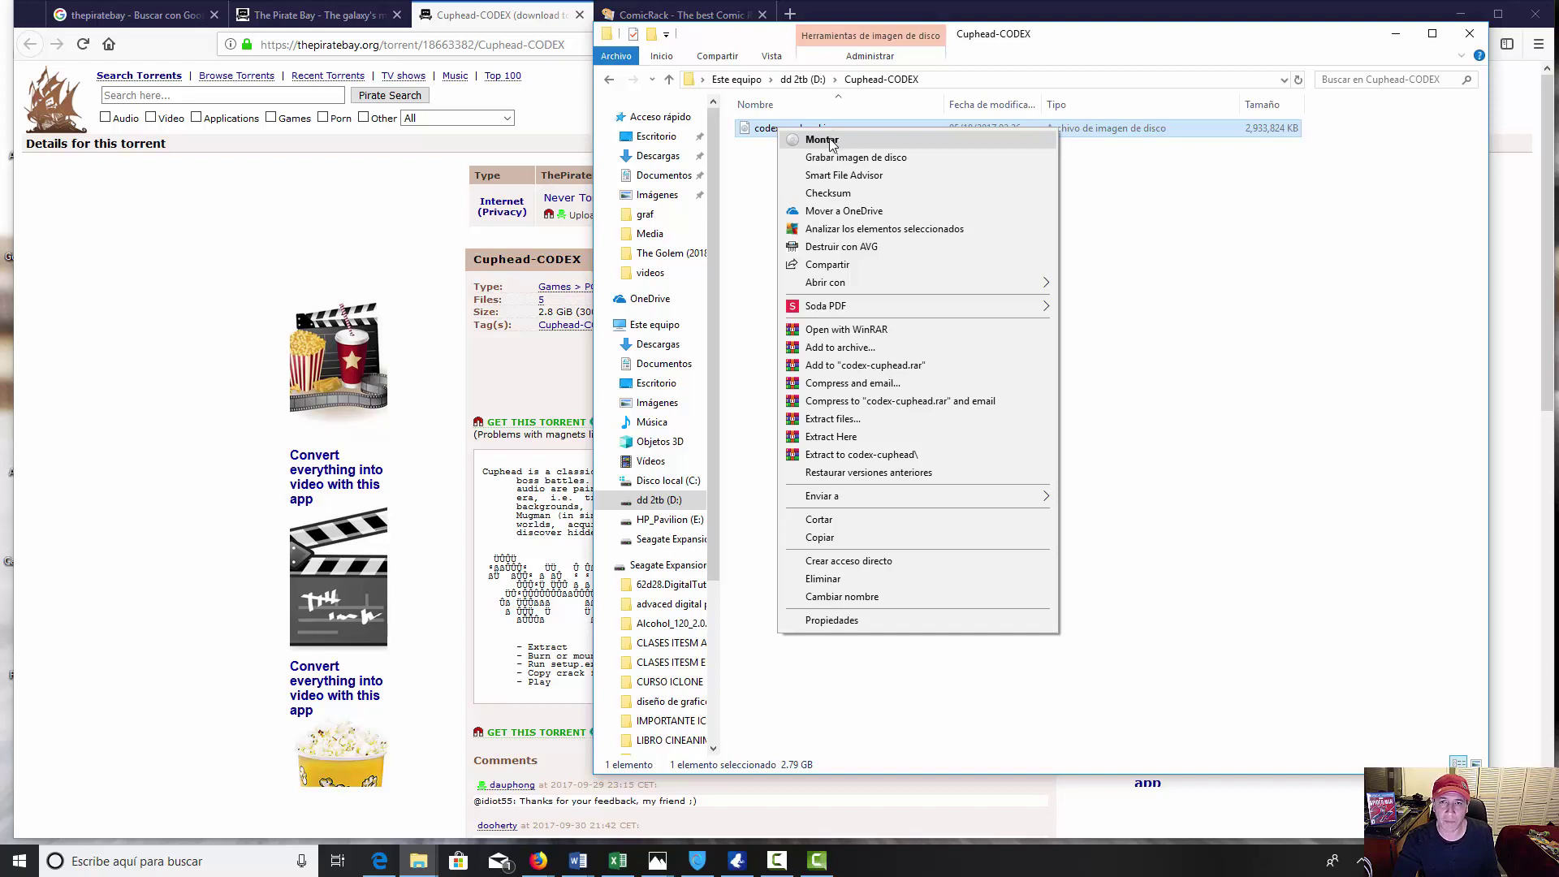
pyautogui.click(822, 139)
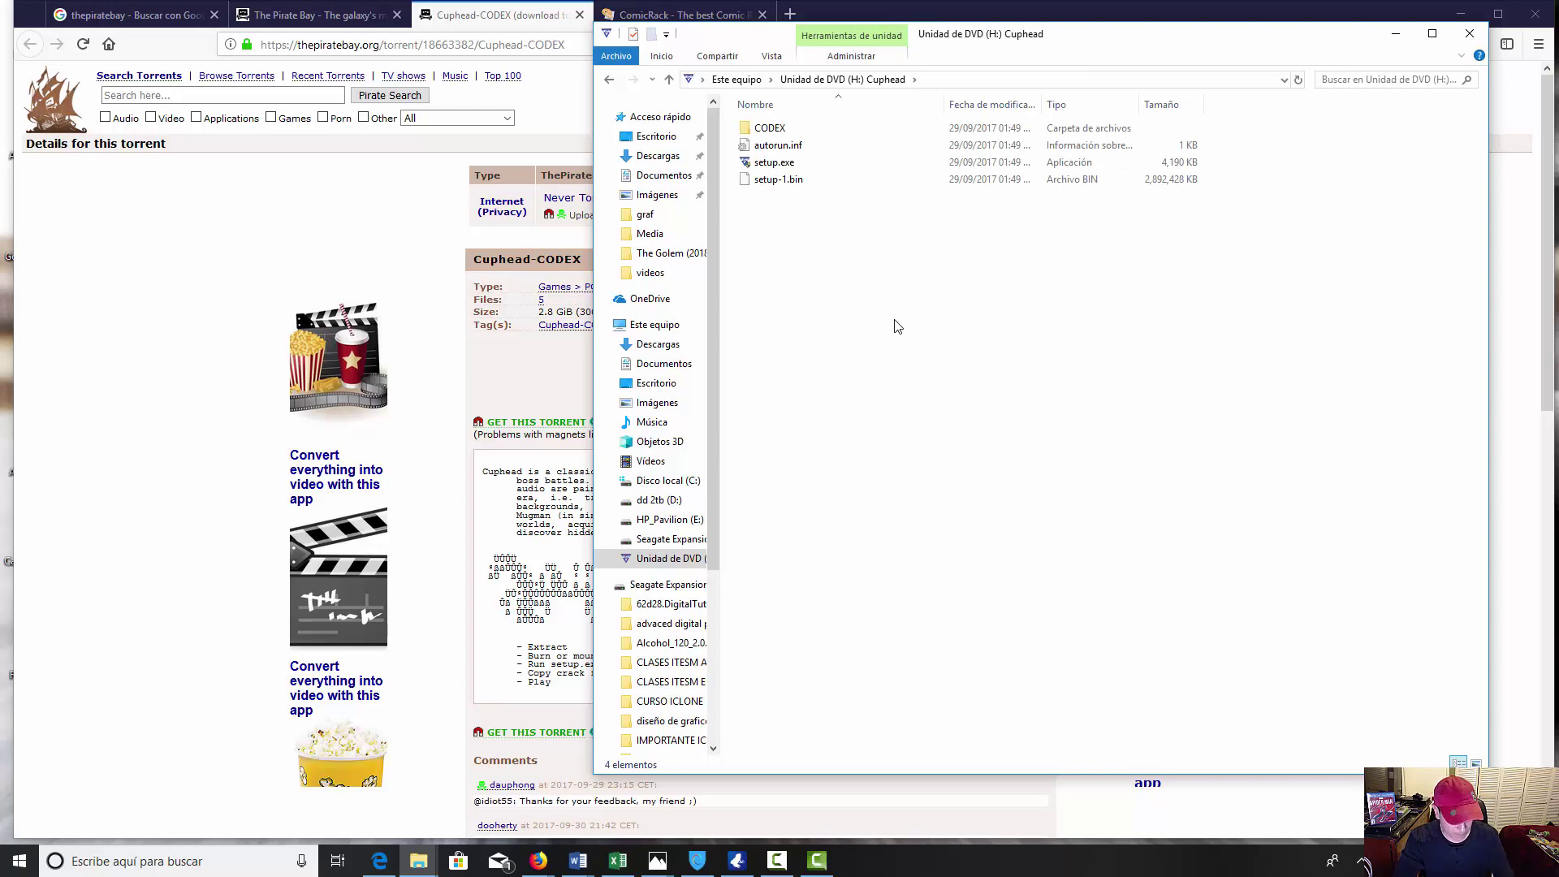
# Step: Check the mounted Cuphead DVD drive under Este equipo in a second Explorer window, moving it aside and returning to the drive's contents
pyautogui.press('super+e')
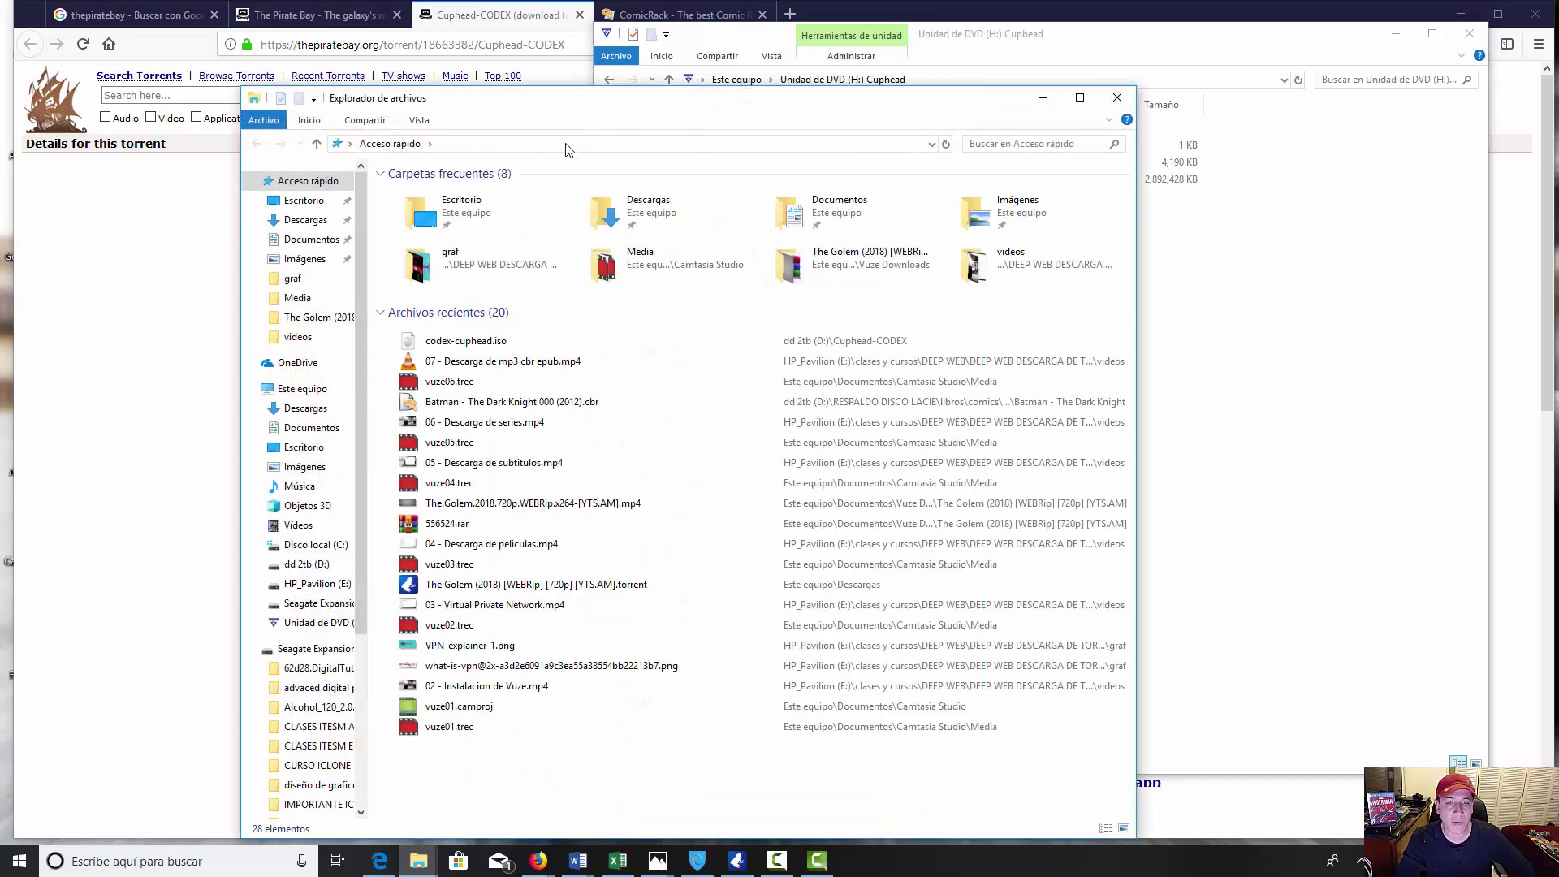
pyautogui.click(300, 388)
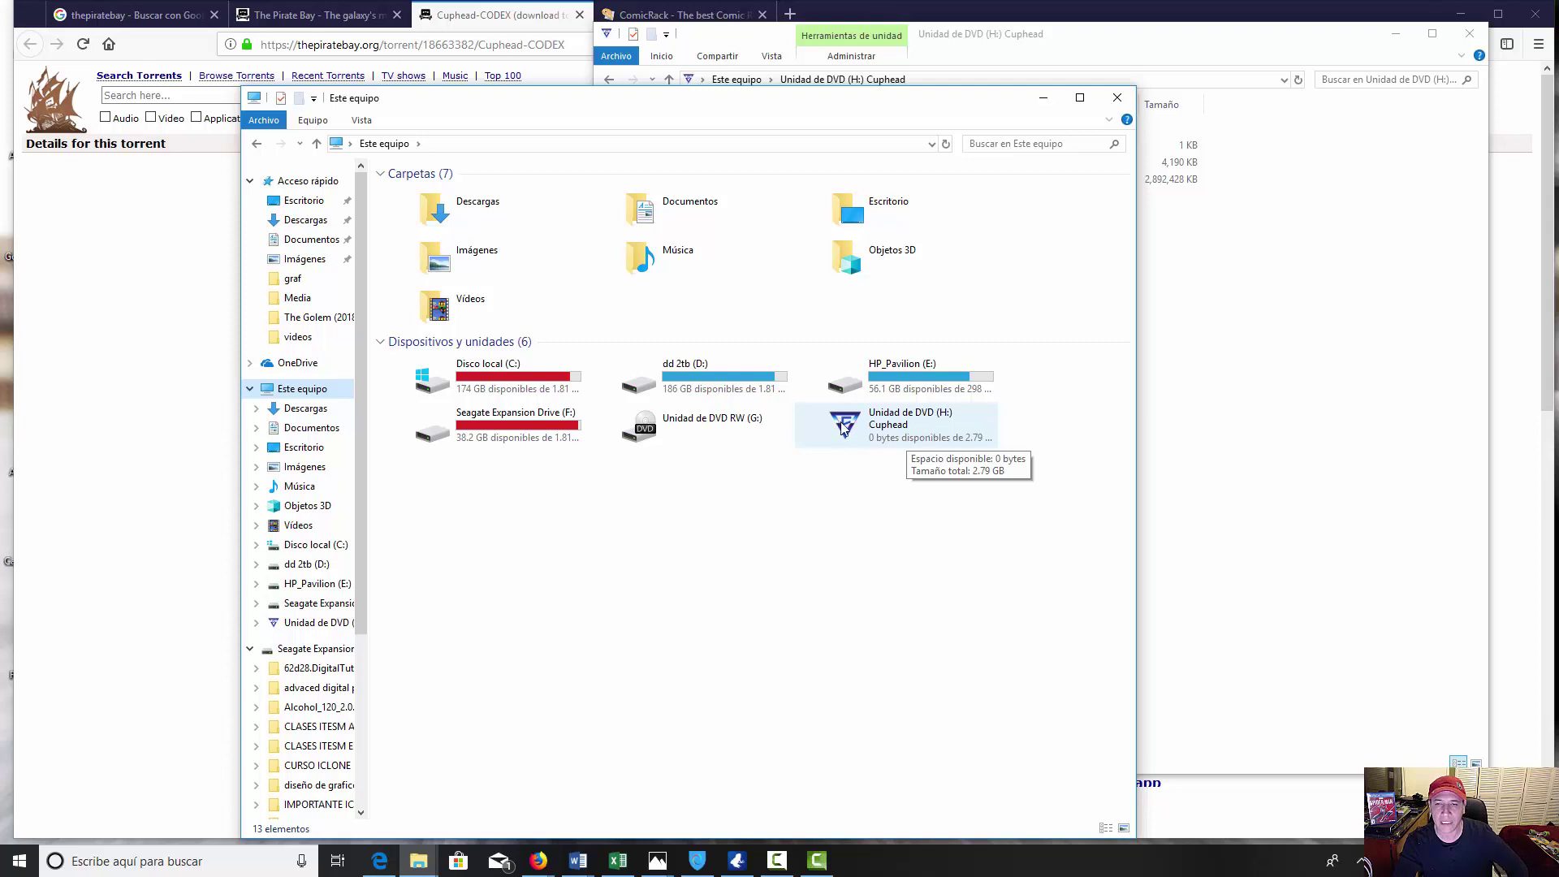
pyautogui.click(907, 434)
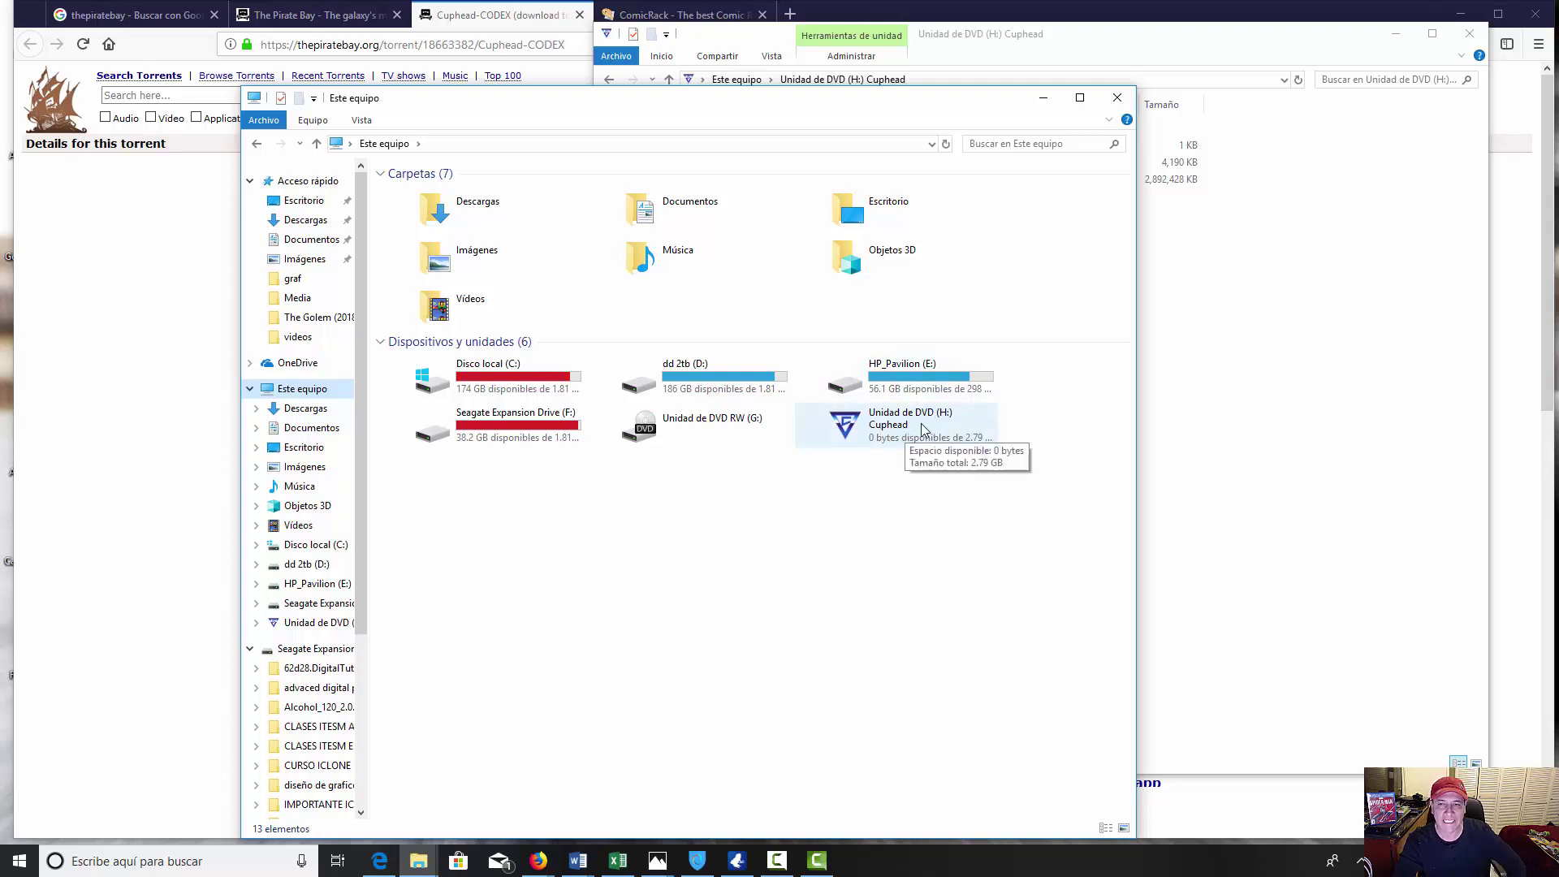
pyautogui.moveTo(801, 92); pyautogui.dragTo(428, 110)
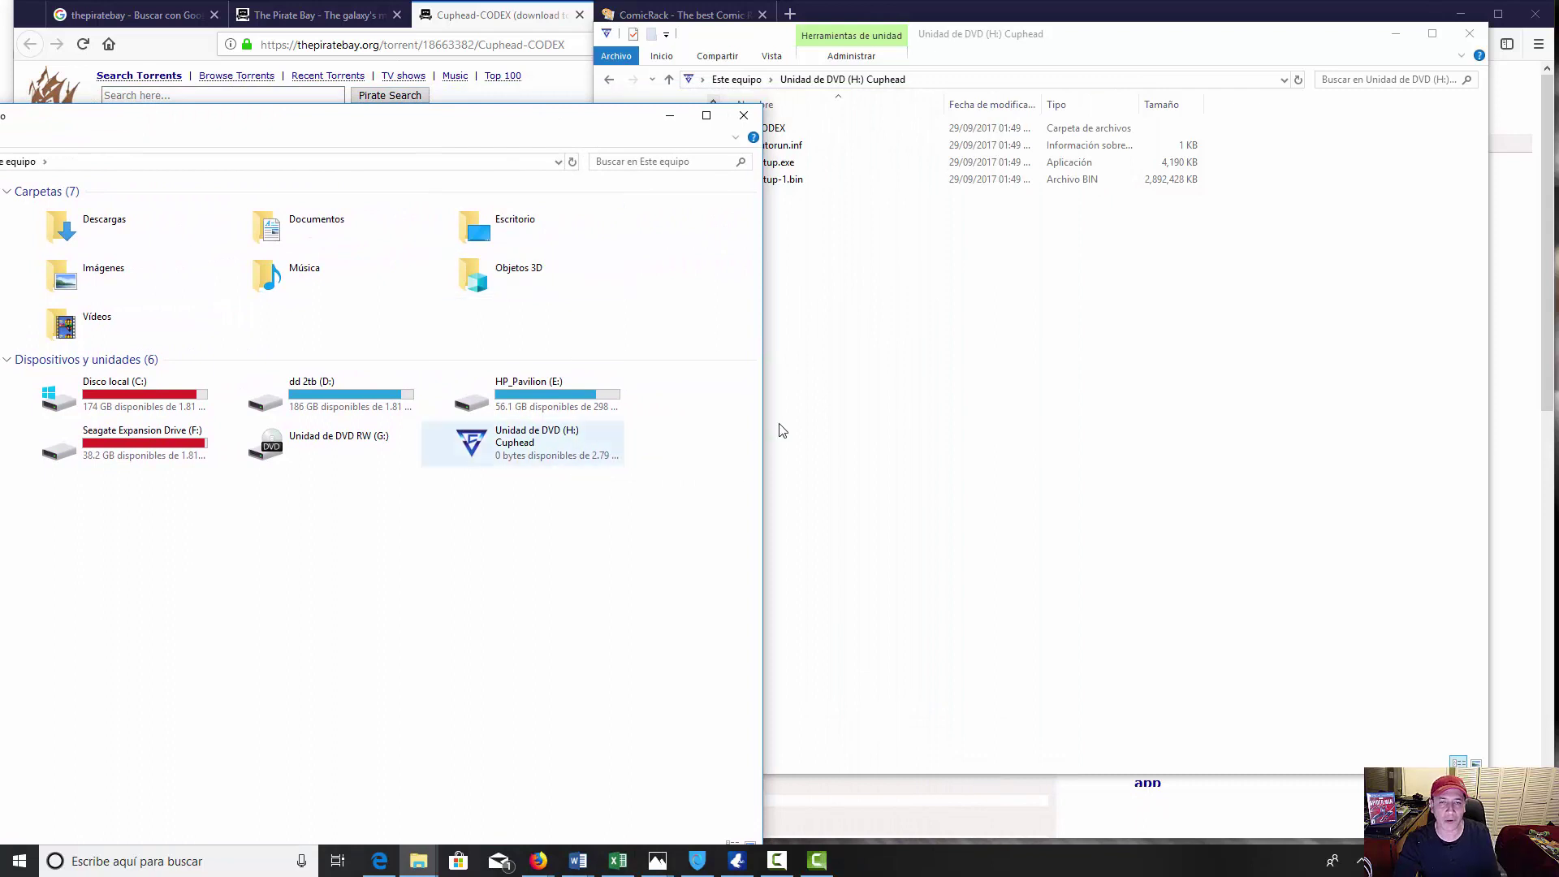
pyautogui.click(892, 439)
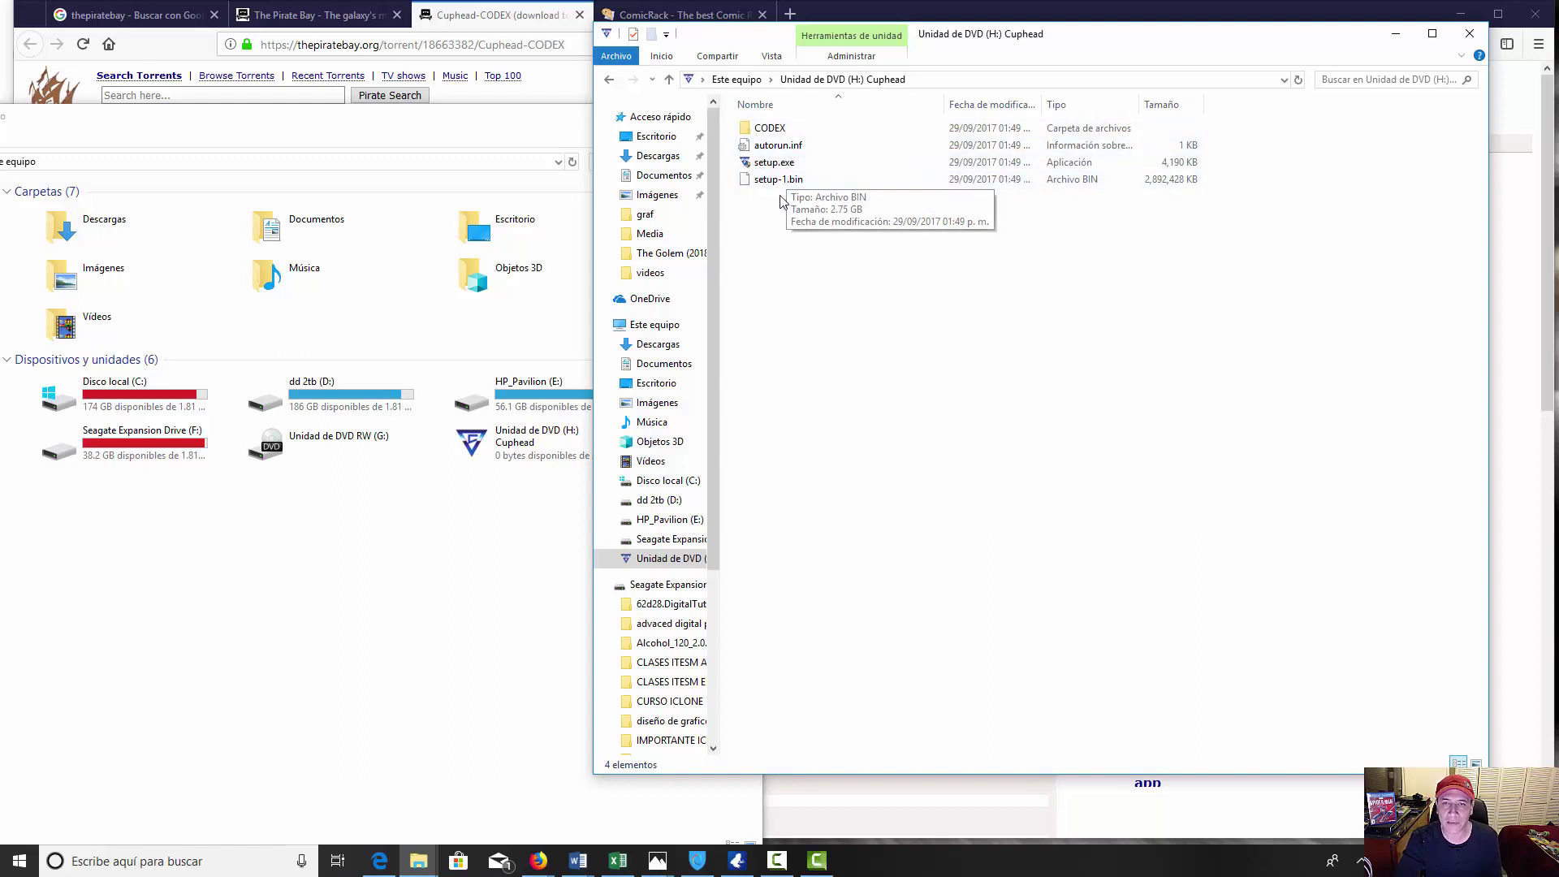
# Step: Inspect the CODEX folder on the mounted drive and its Cuphead_Data subfolder, and return to the drive's root
pyautogui.doubleClick(771, 130)
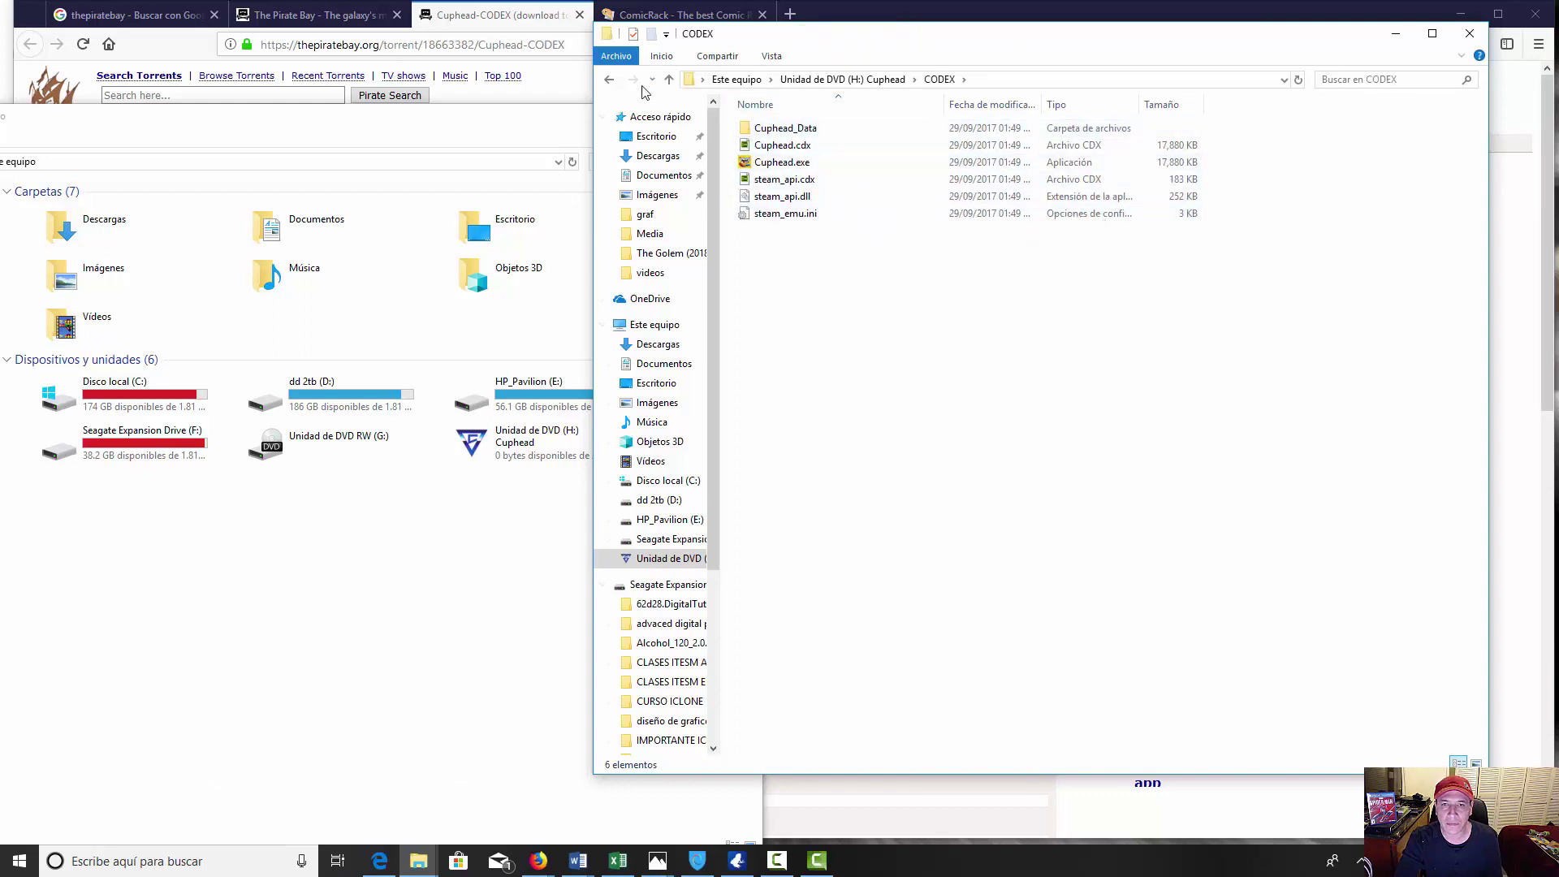
pyautogui.click(615, 80)
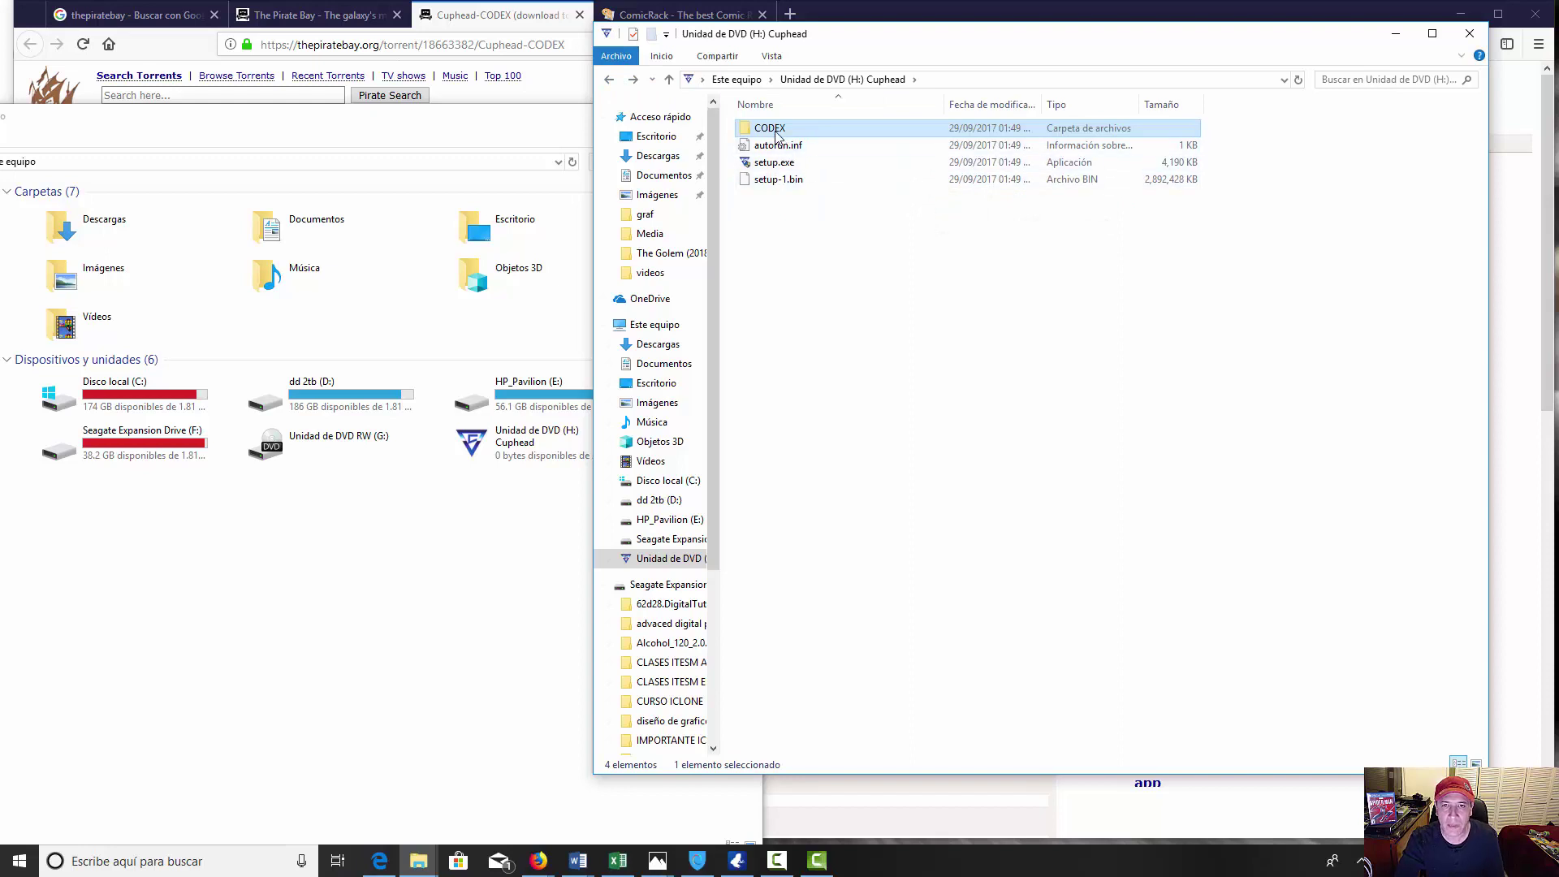
pyautogui.doubleClick(777, 134)
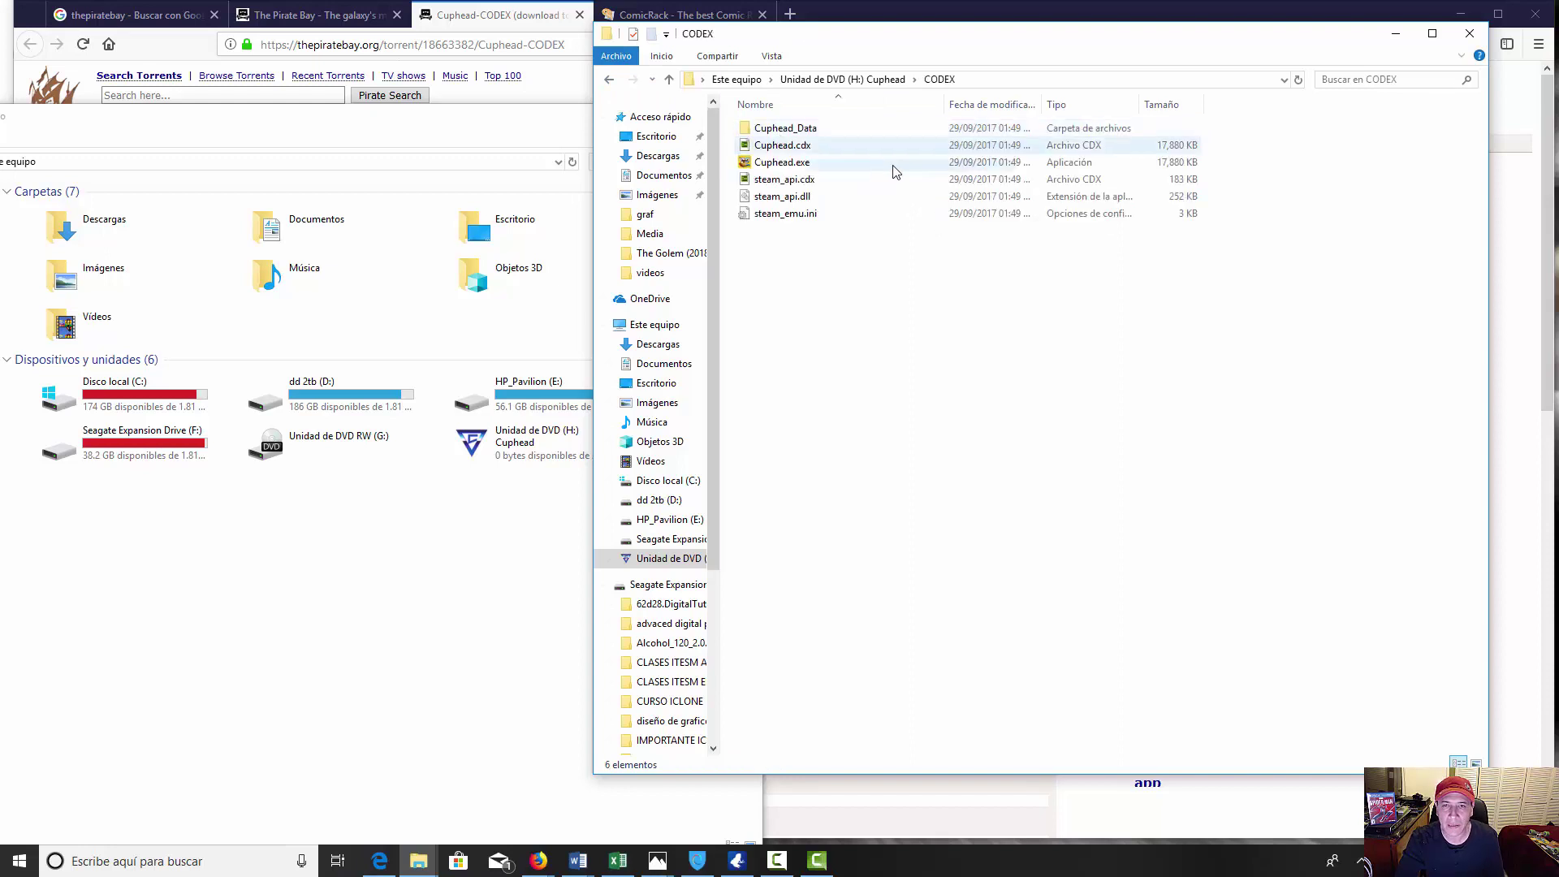
pyautogui.click(820, 135)
pyautogui.doubleClick(820, 136)
pyautogui.doubleClick(755, 127)
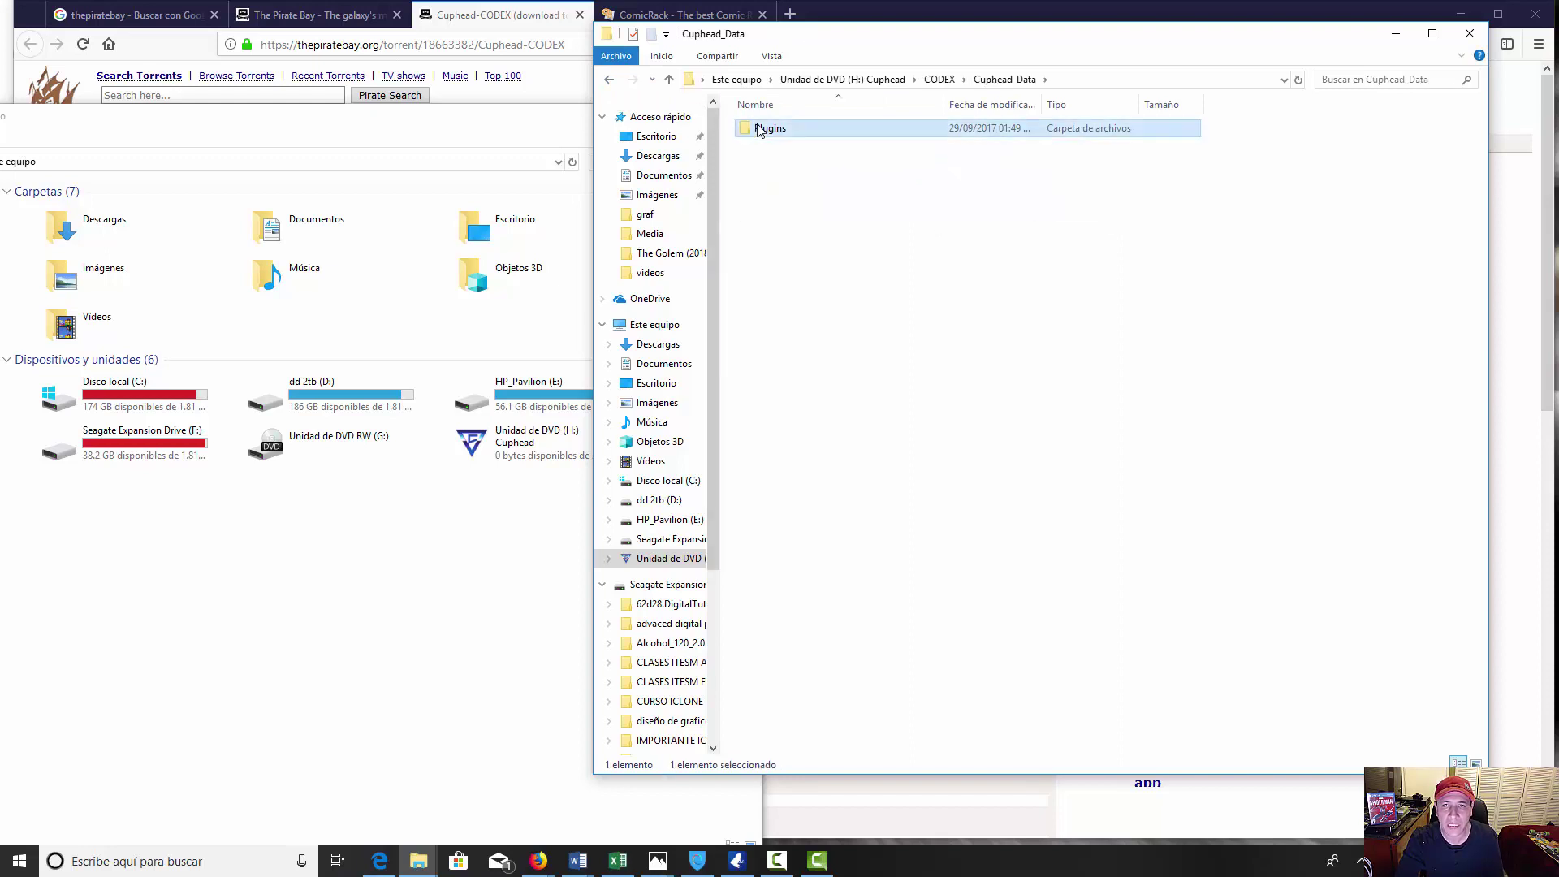
pyautogui.click(609, 80)
pyautogui.click(609, 80)
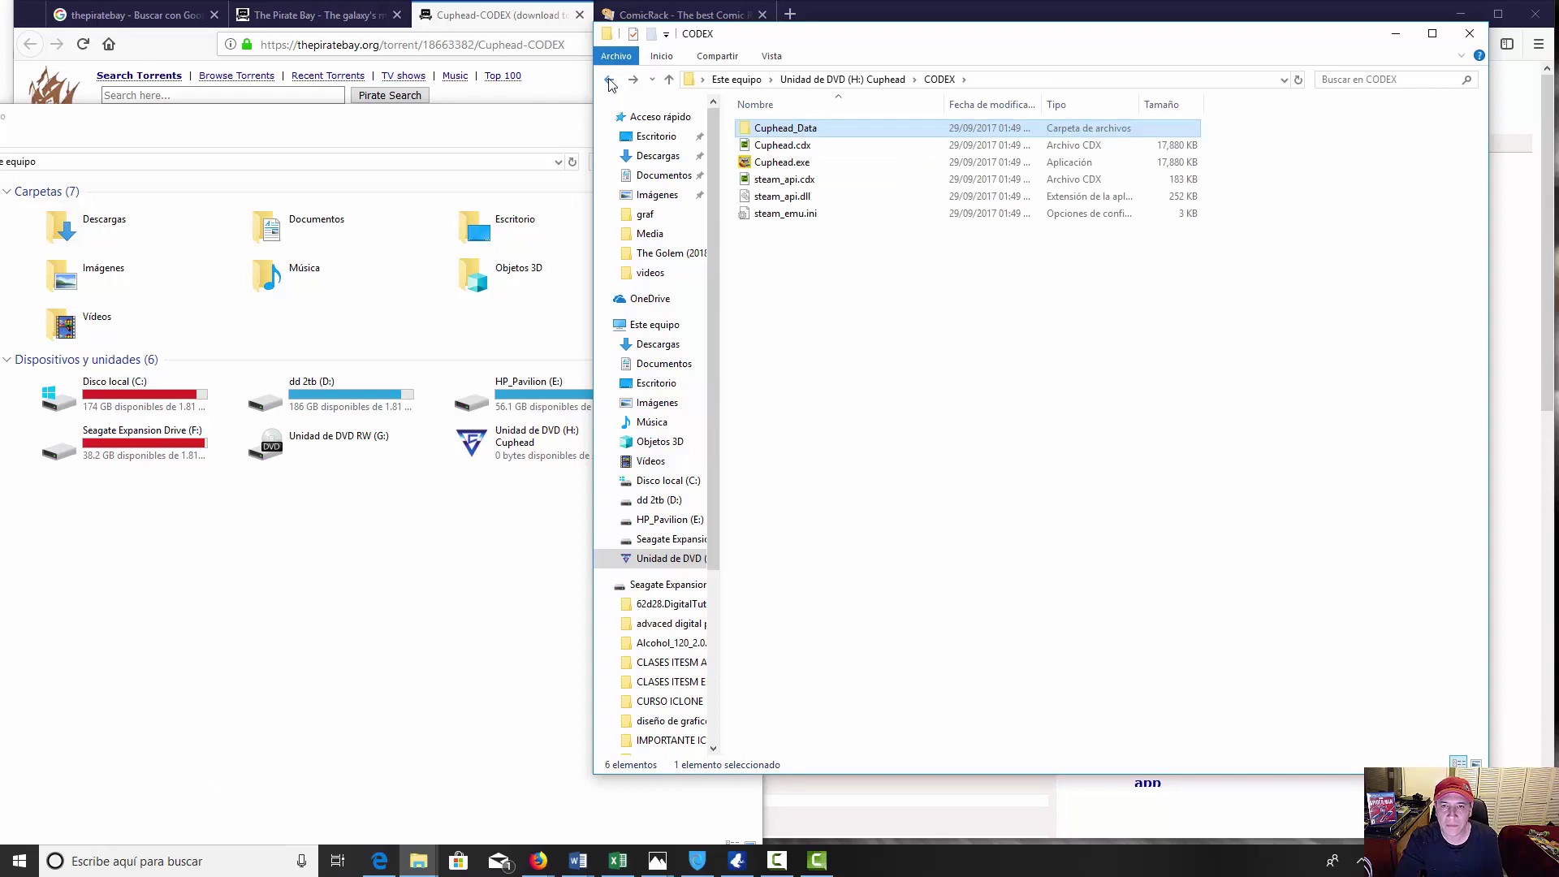
pyautogui.click(610, 80)
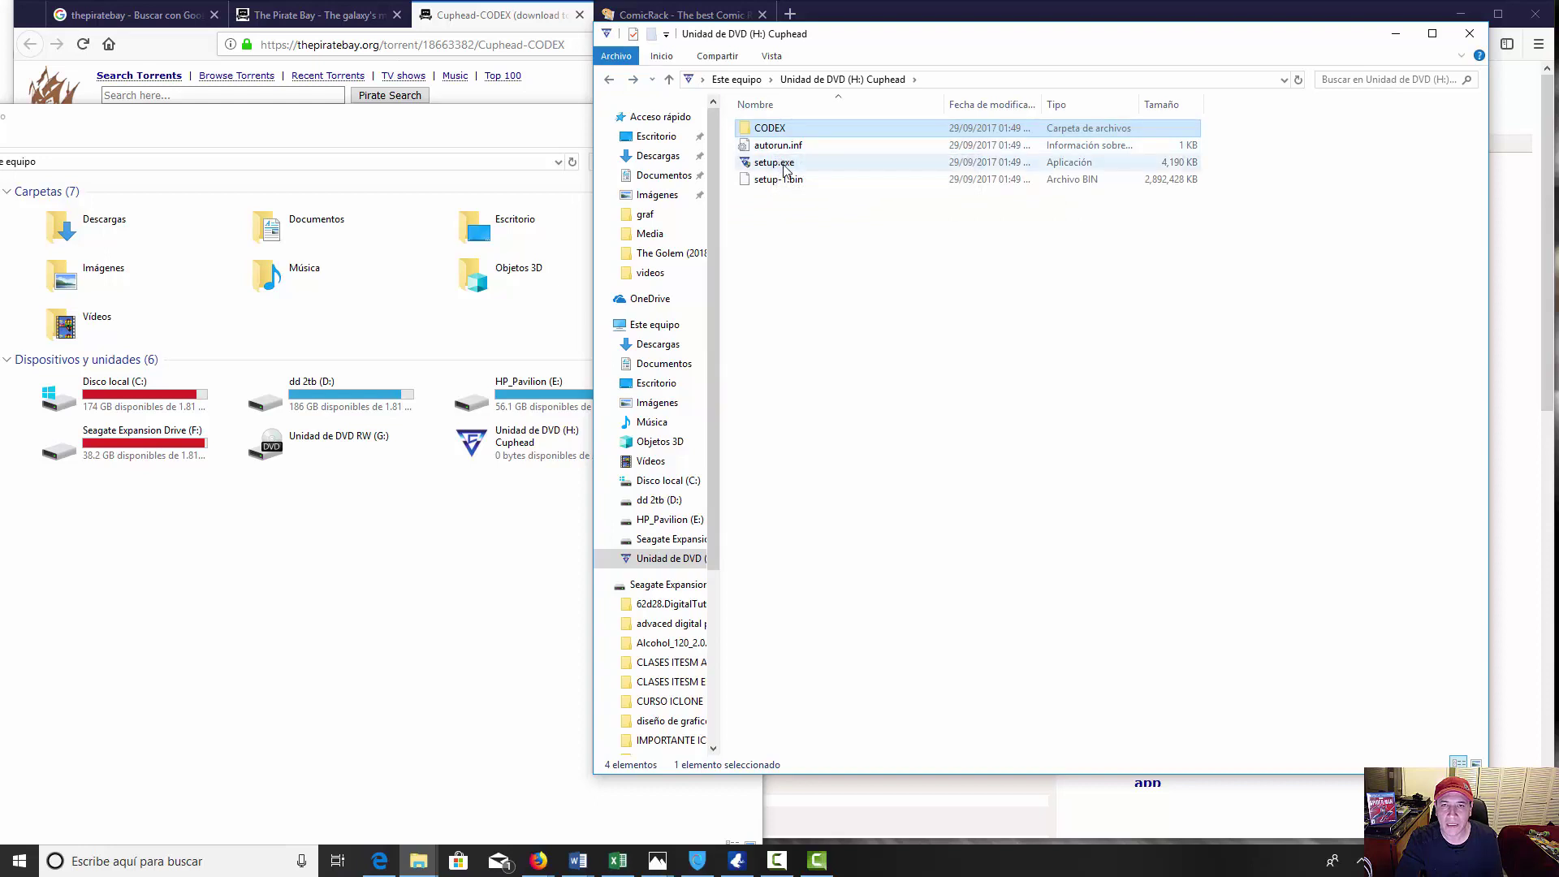
# Step: Return to the Cuphead-CODEX folder on drive D: and undo the deletion of its folder and two files
pyautogui.click(609, 80)
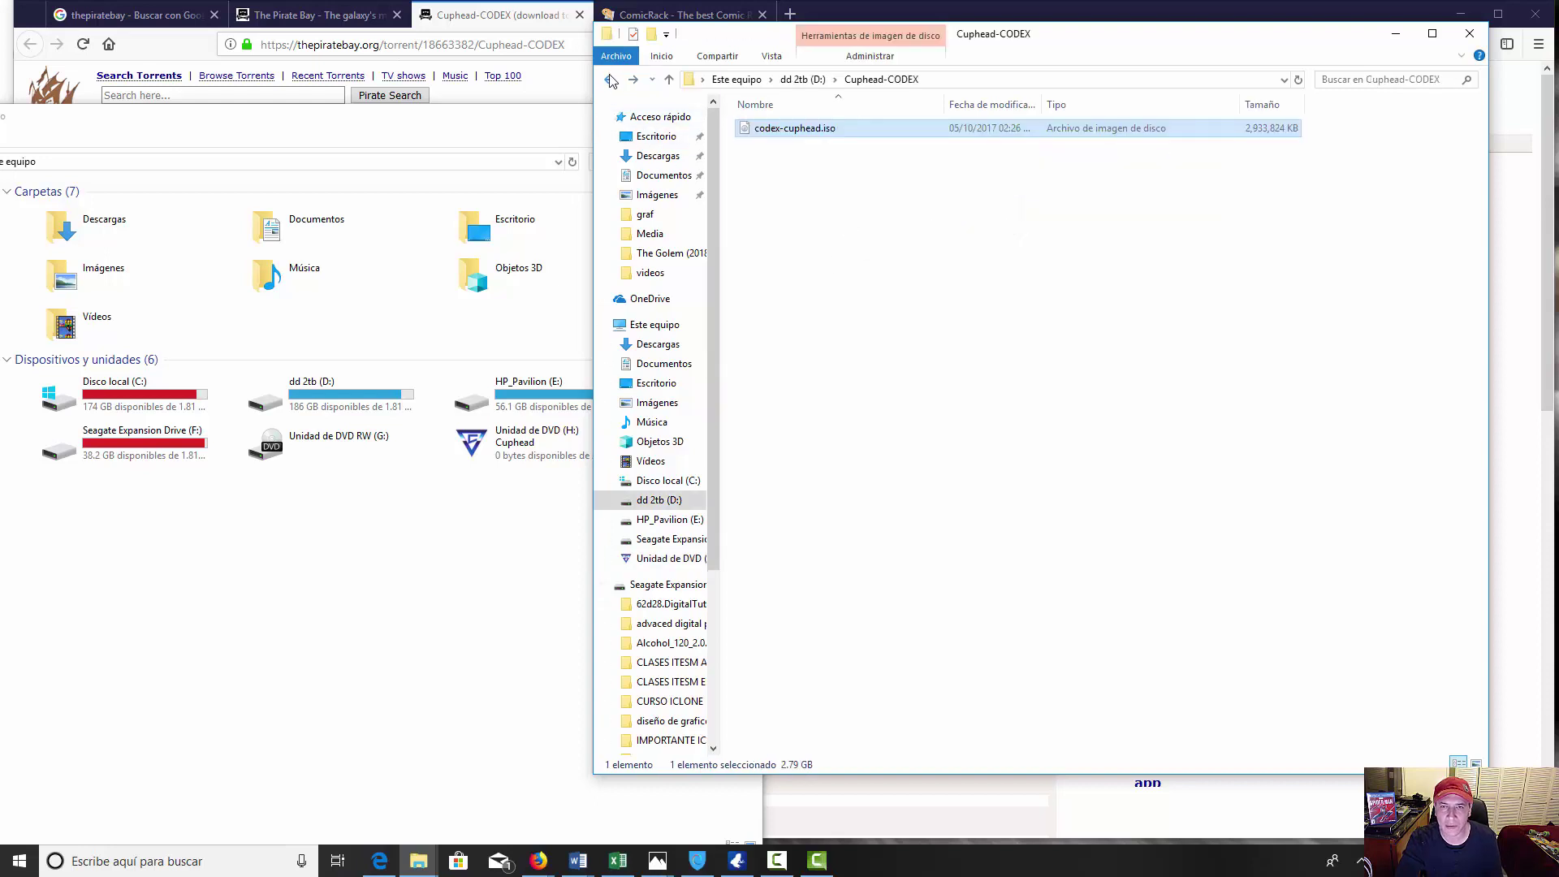
pyautogui.click(942, 266)
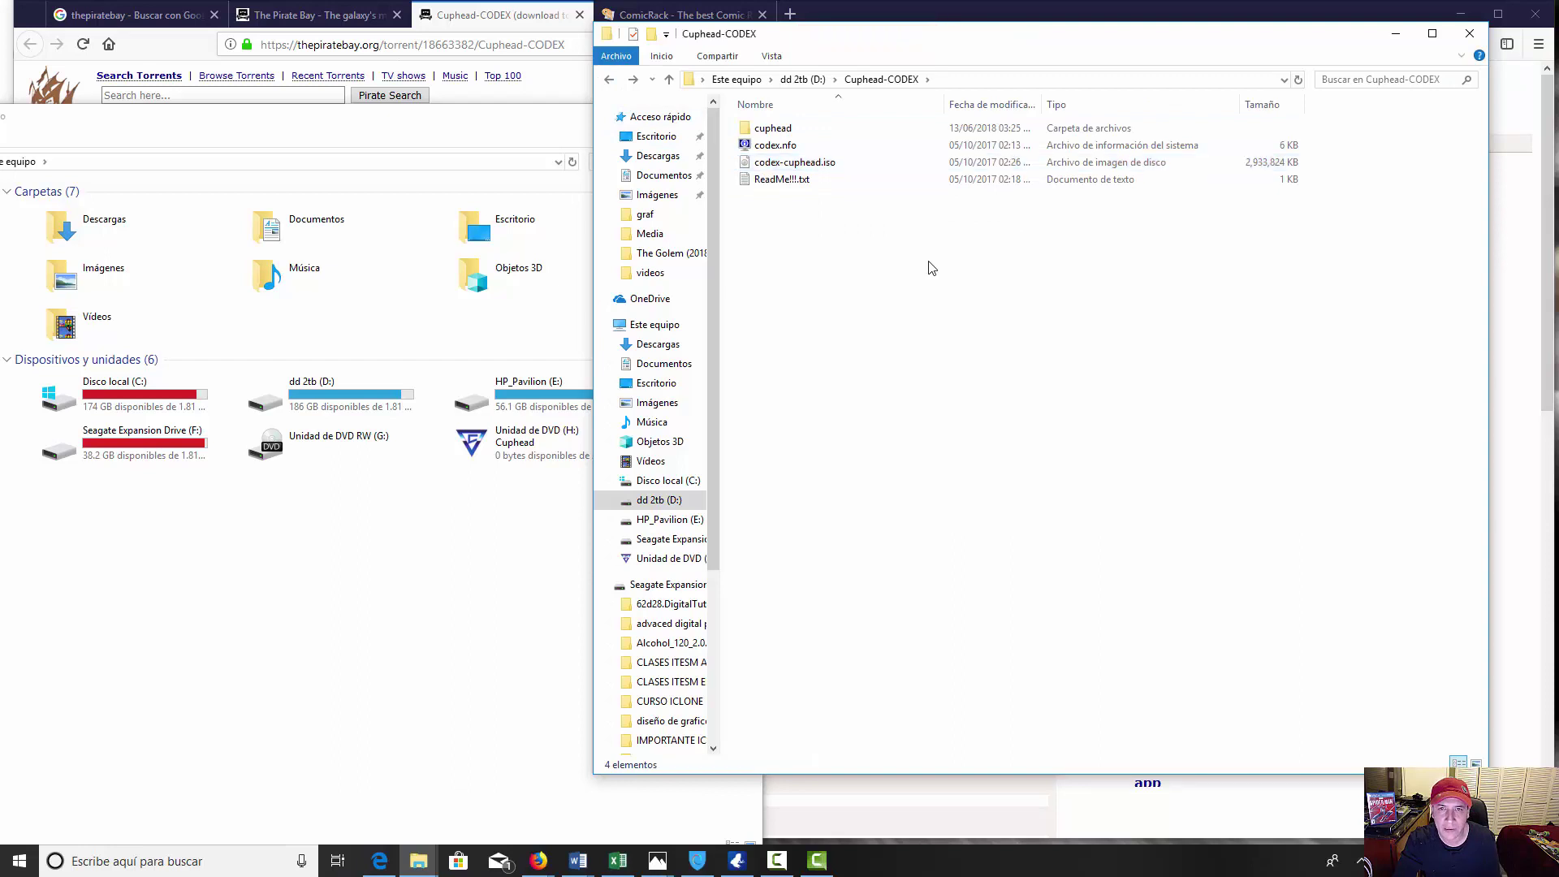
# Step: Open ReadMe!!!.txt, highlight its download source line, and close the file
pyautogui.click(784, 180)
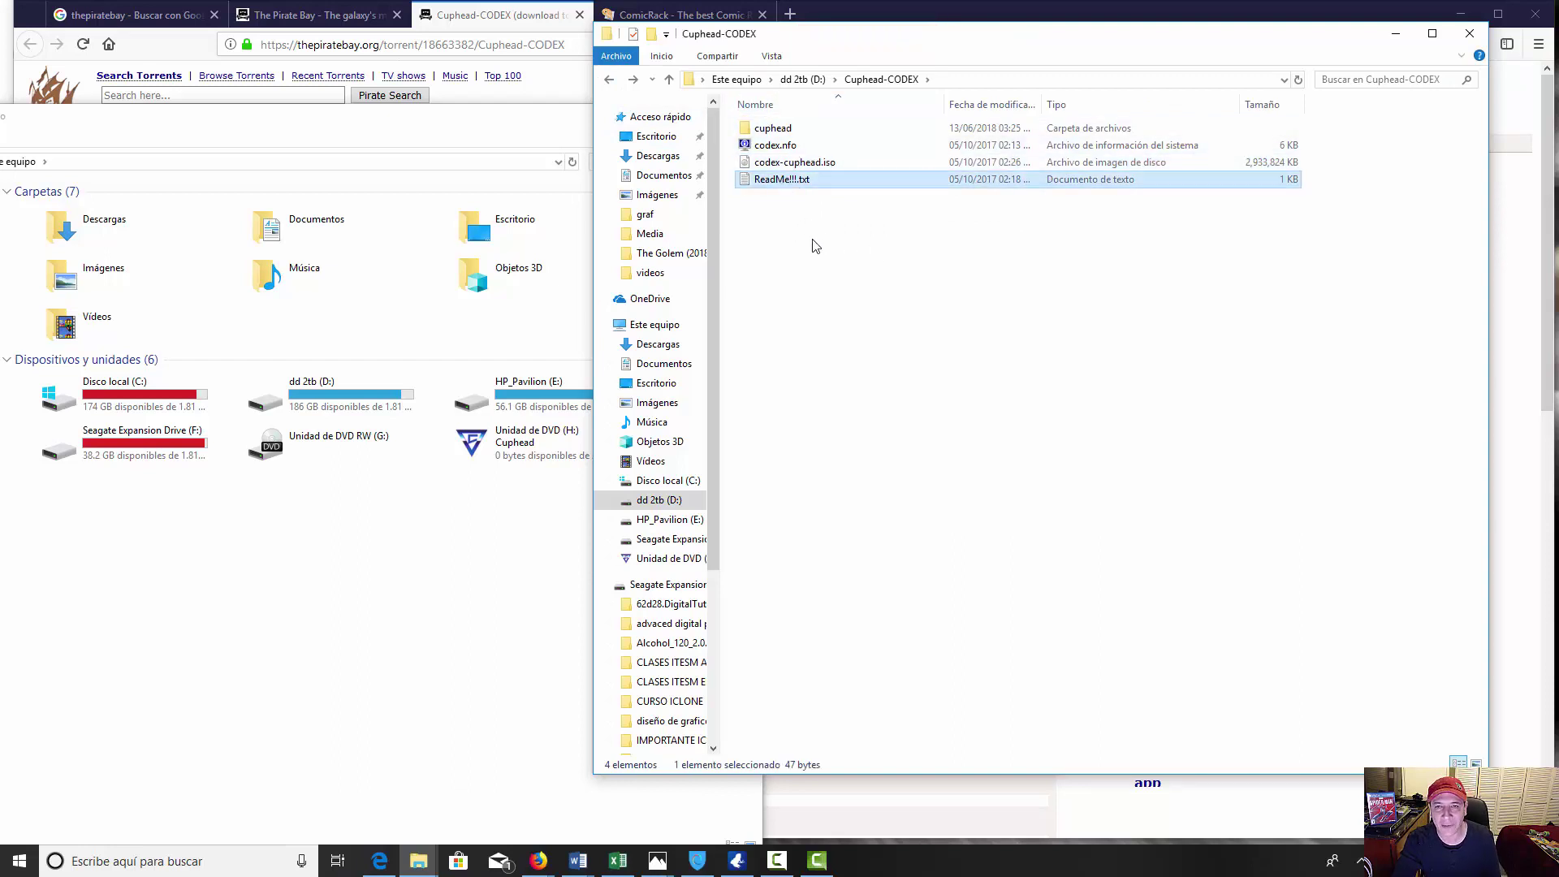
pyautogui.click(772, 149)
pyautogui.click(783, 184)
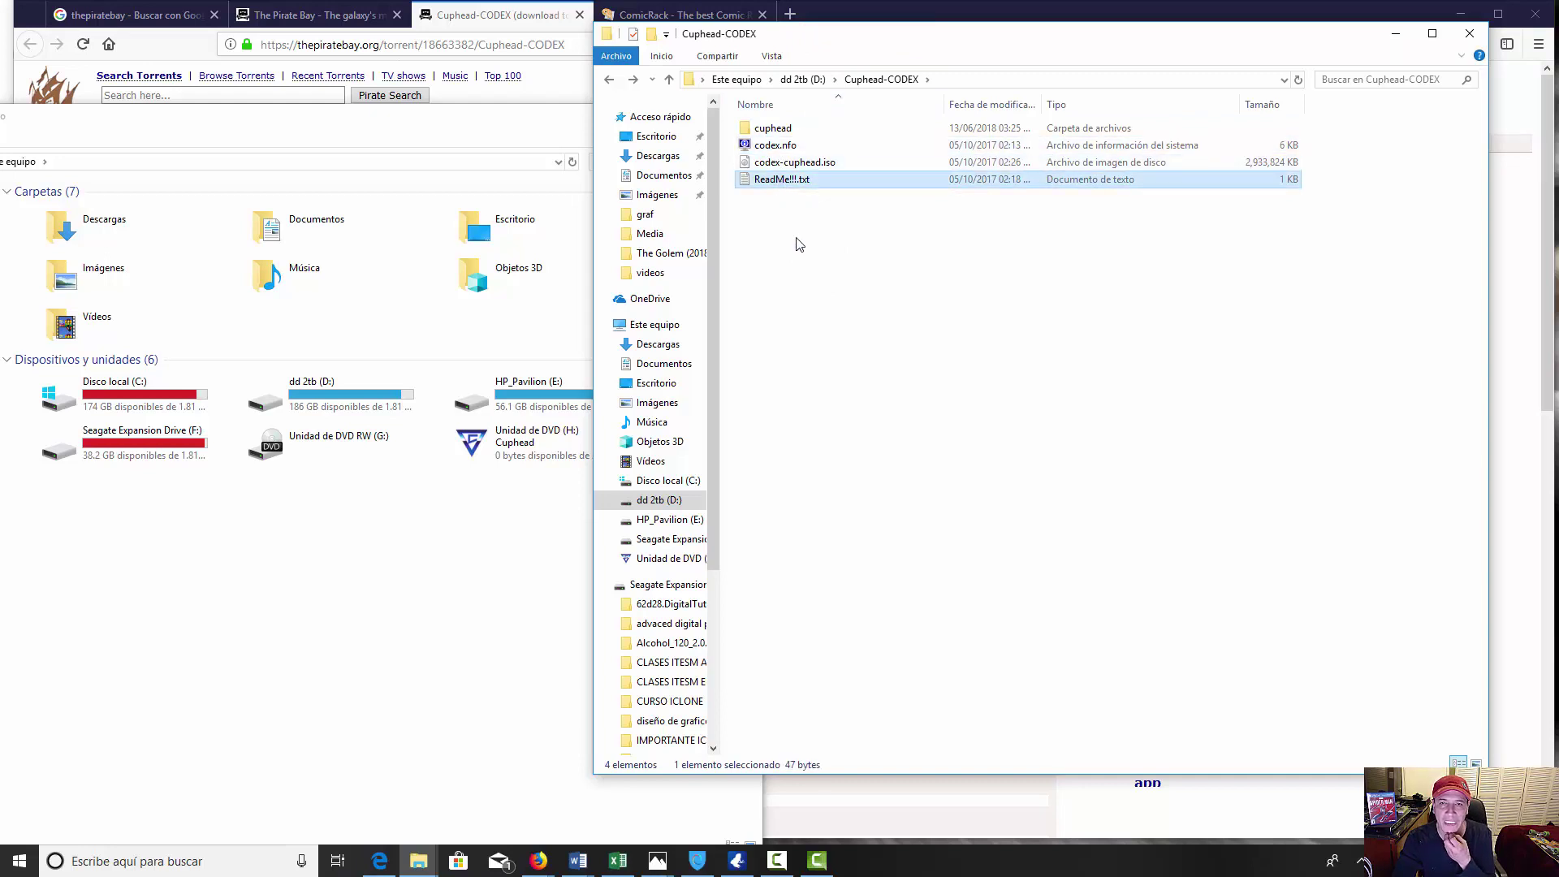
pyautogui.doubleClick(772, 180)
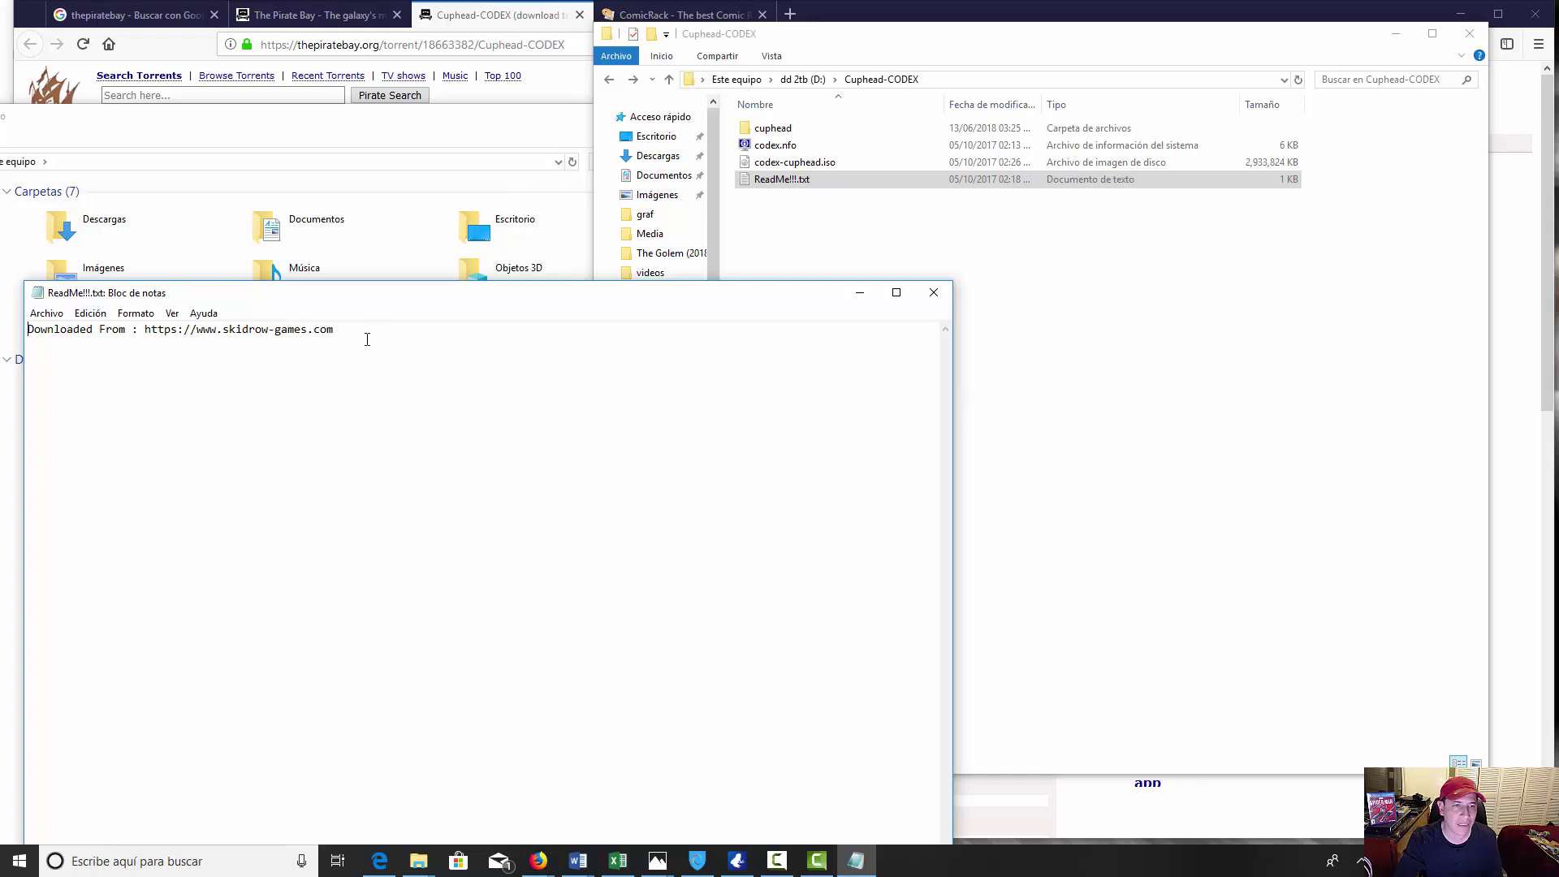
pyautogui.moveTo(367, 340); pyautogui.dragTo(4, 336)
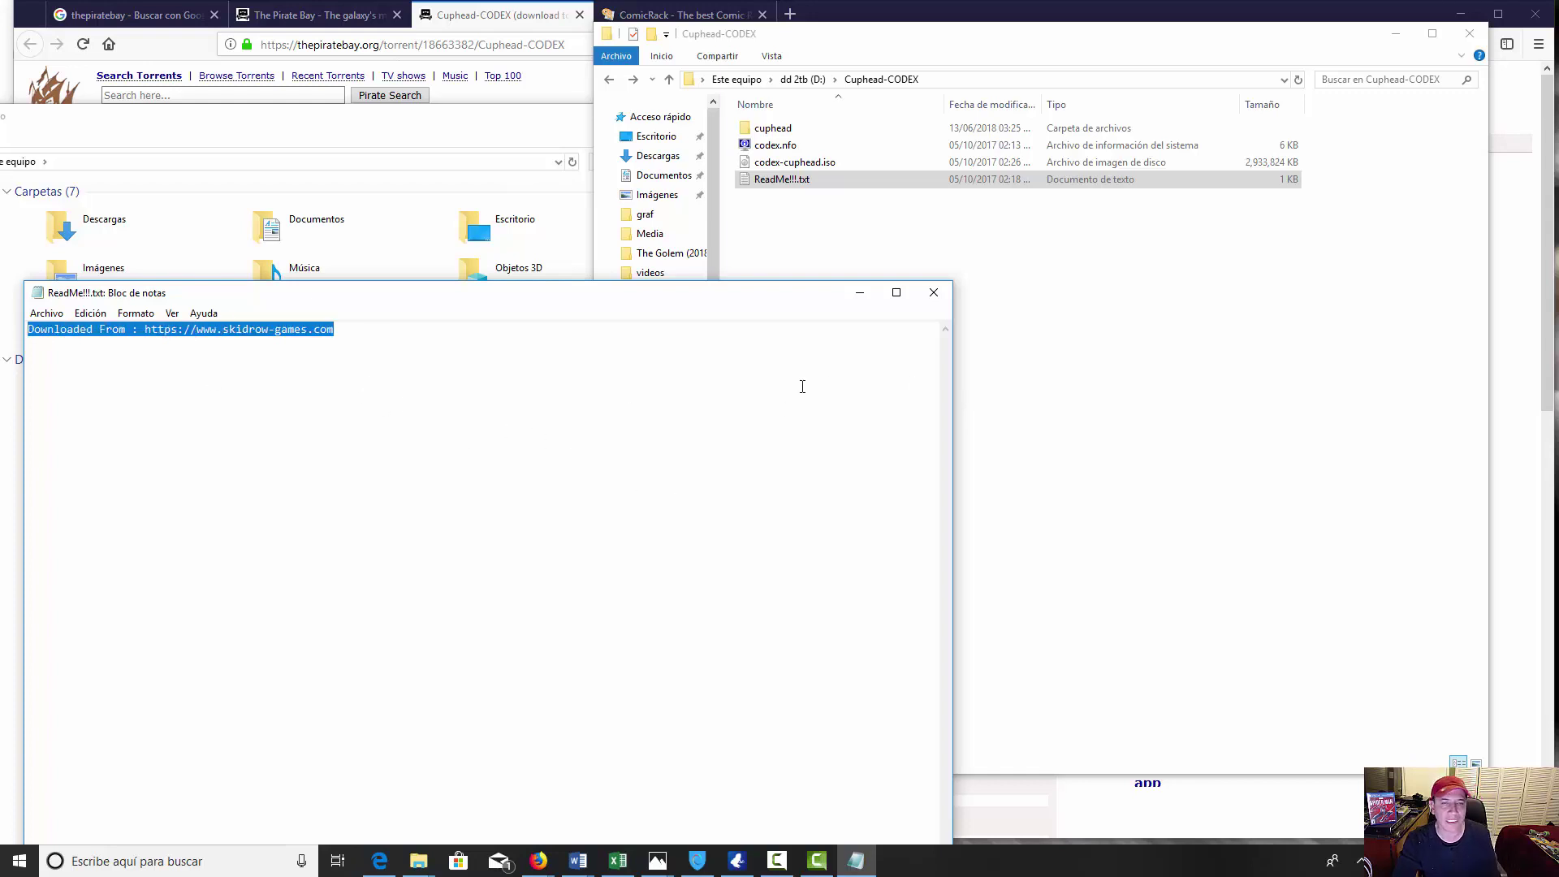
pyautogui.click(934, 292)
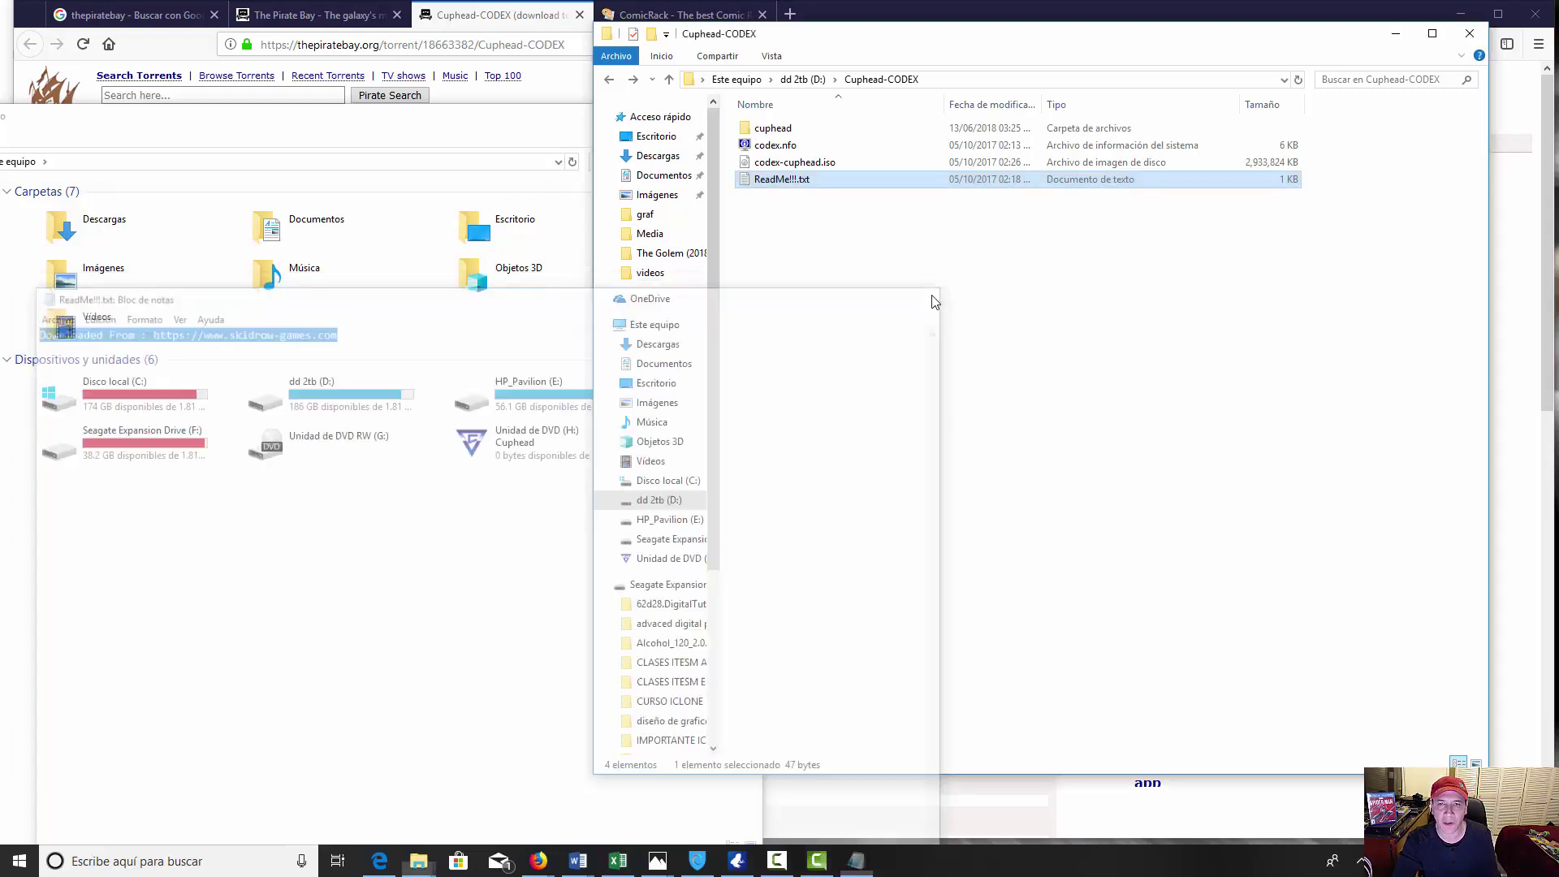
# Step: Try to open codex.nfo in its default program, and close the System Information window
pyautogui.click(782, 147)
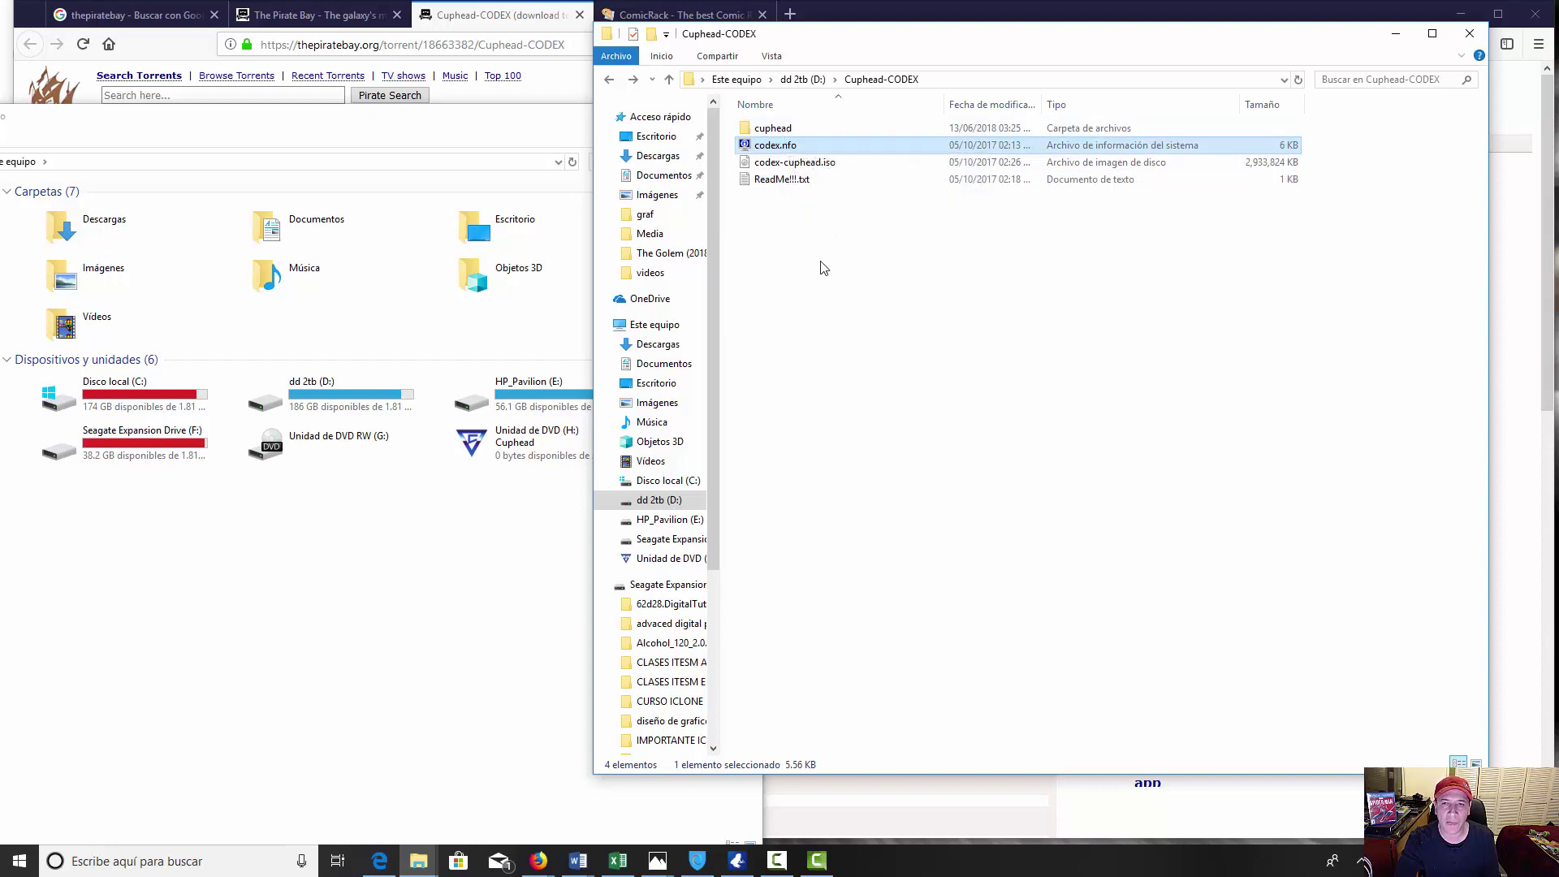
pyautogui.doubleClick(772, 144)
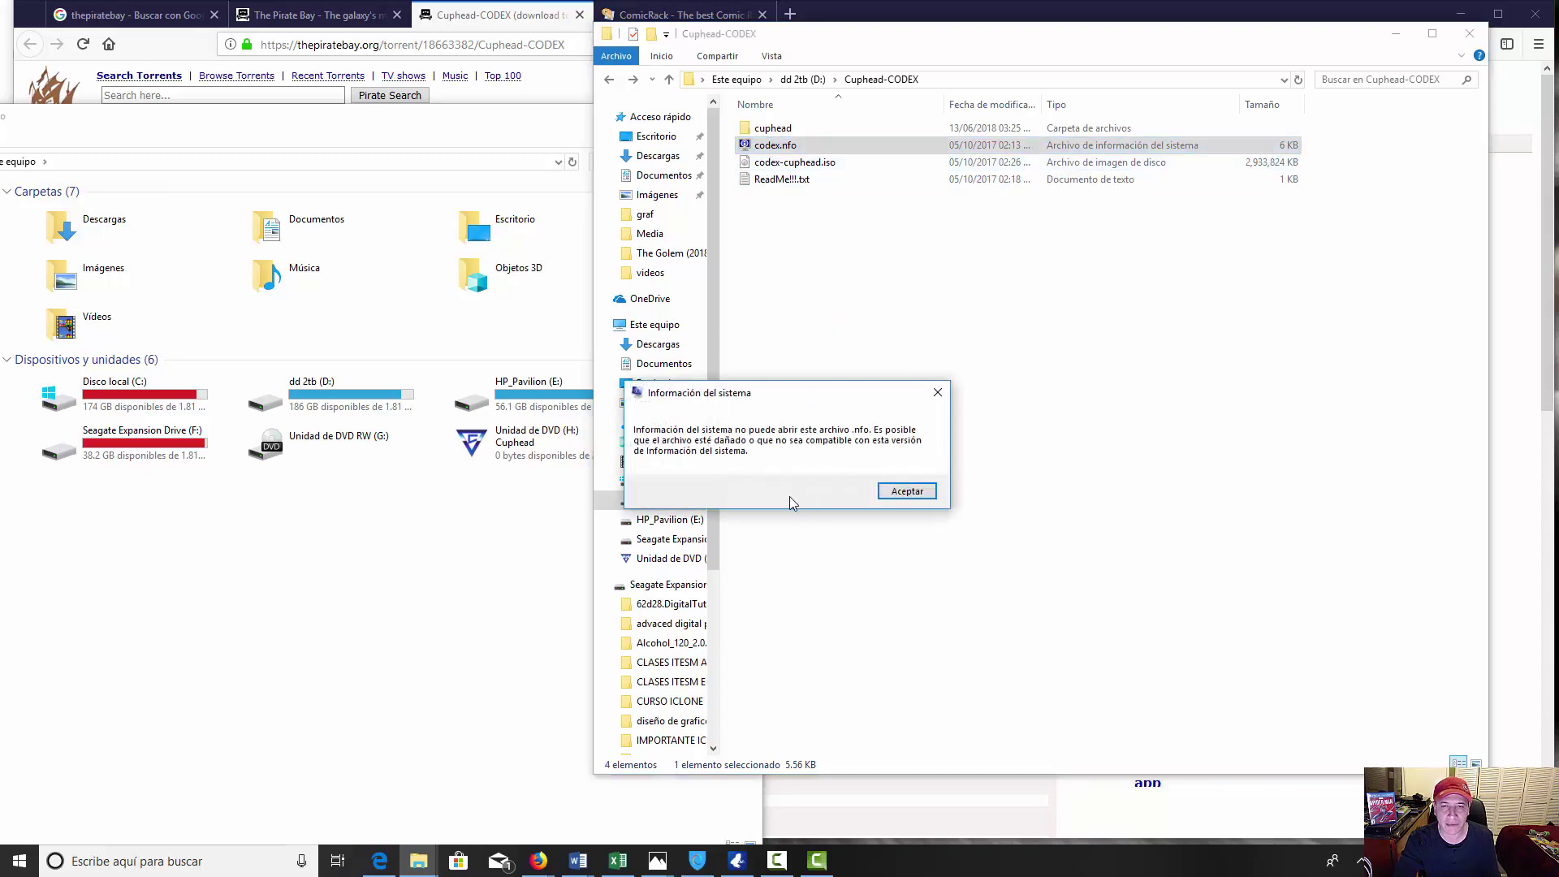
pyautogui.click(937, 393)
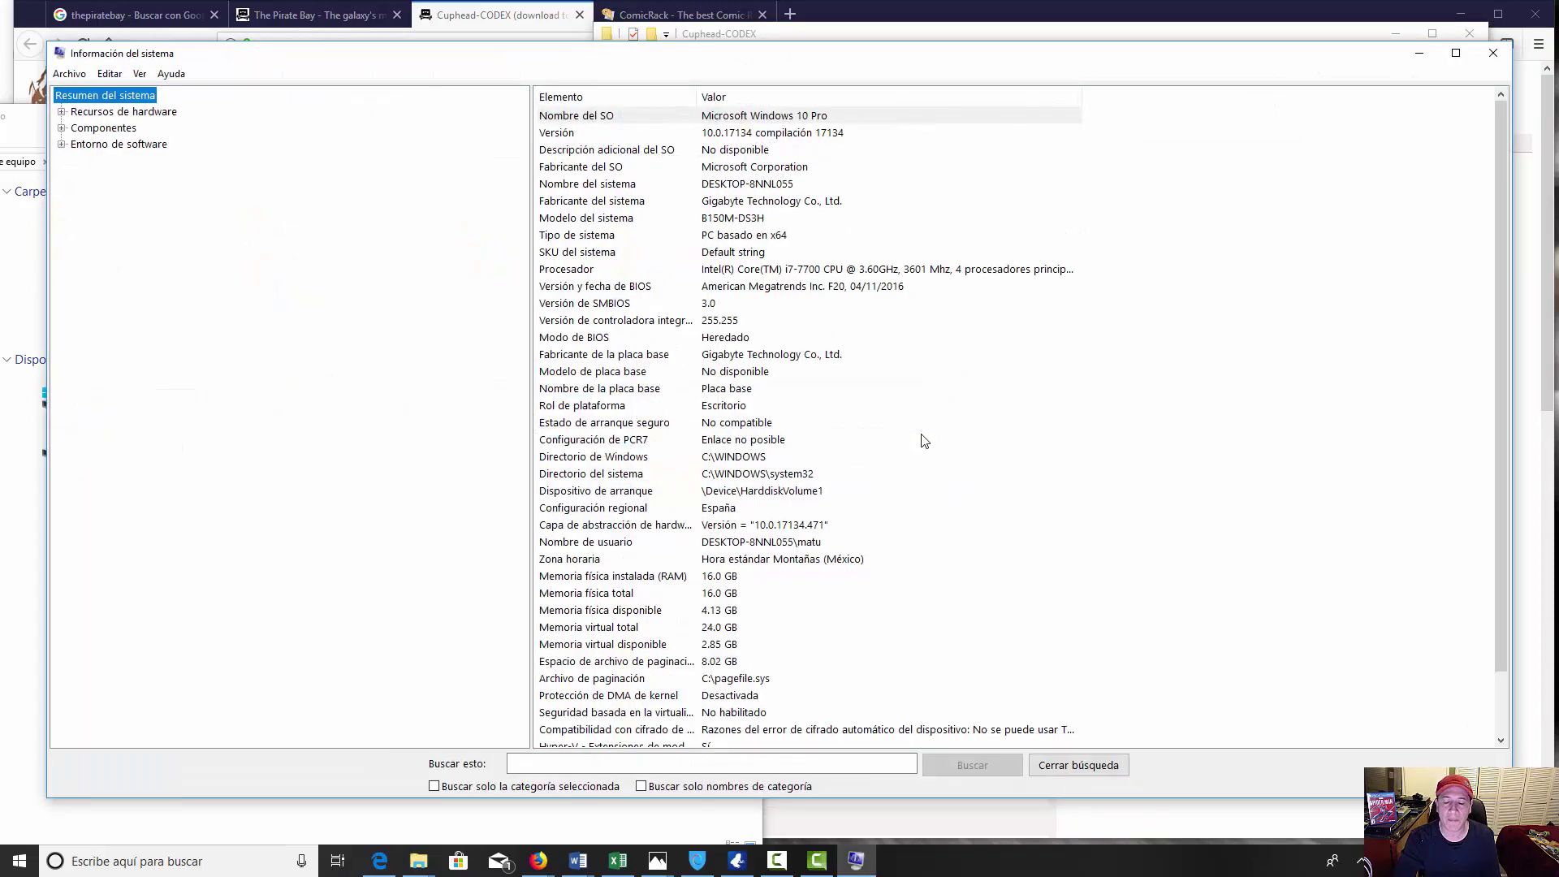
pyautogui.click(1492, 53)
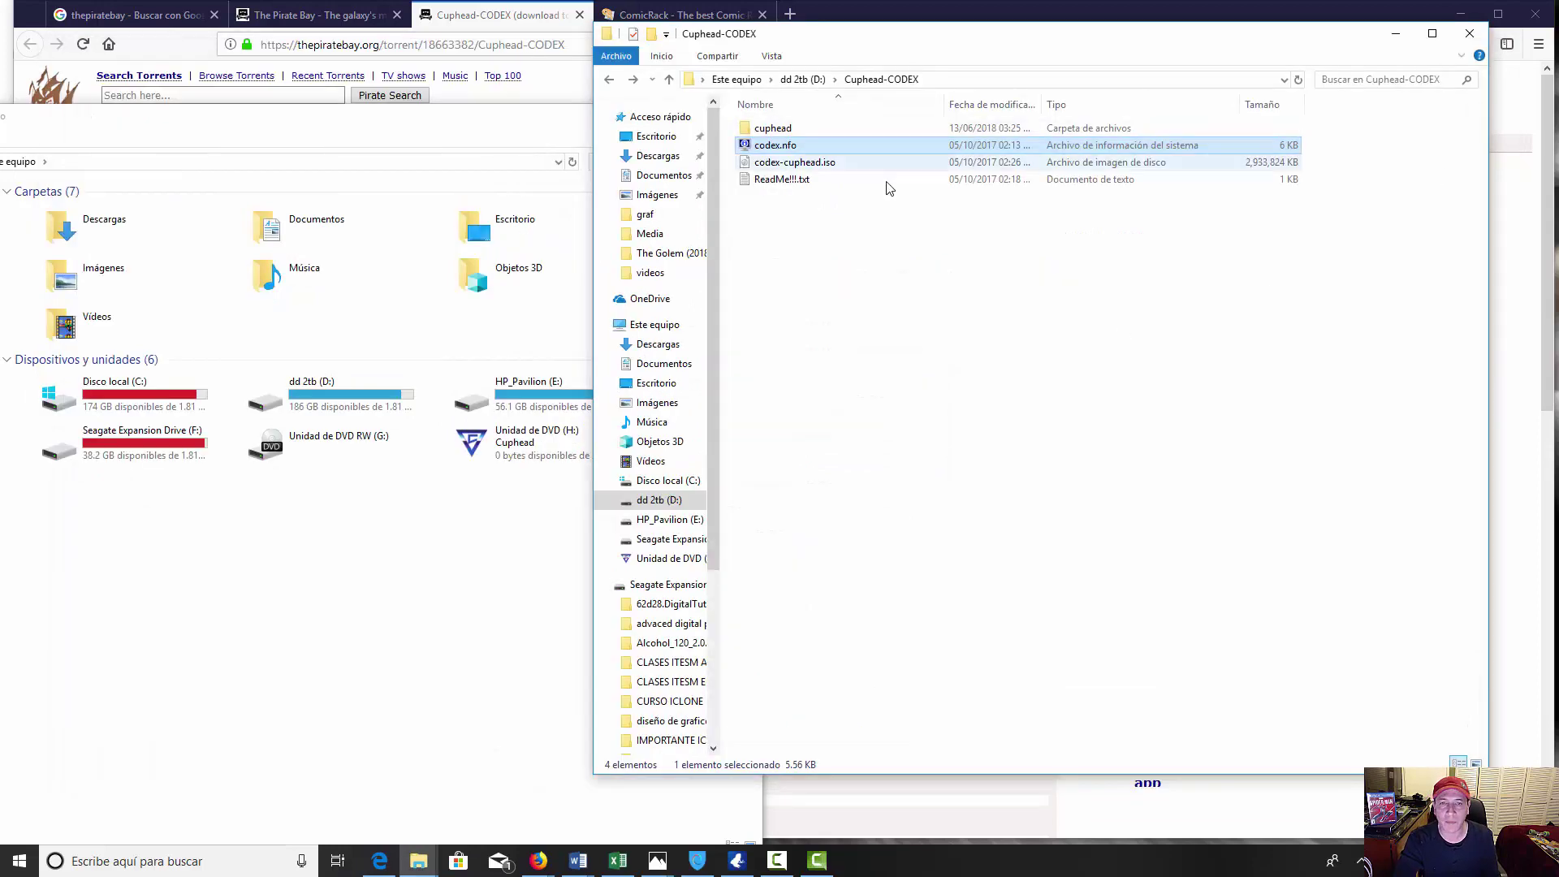
# Step: Open codex.nfo with Bloc de notas and reposition its window so the text is readable
pyautogui.rightClick(780, 150)
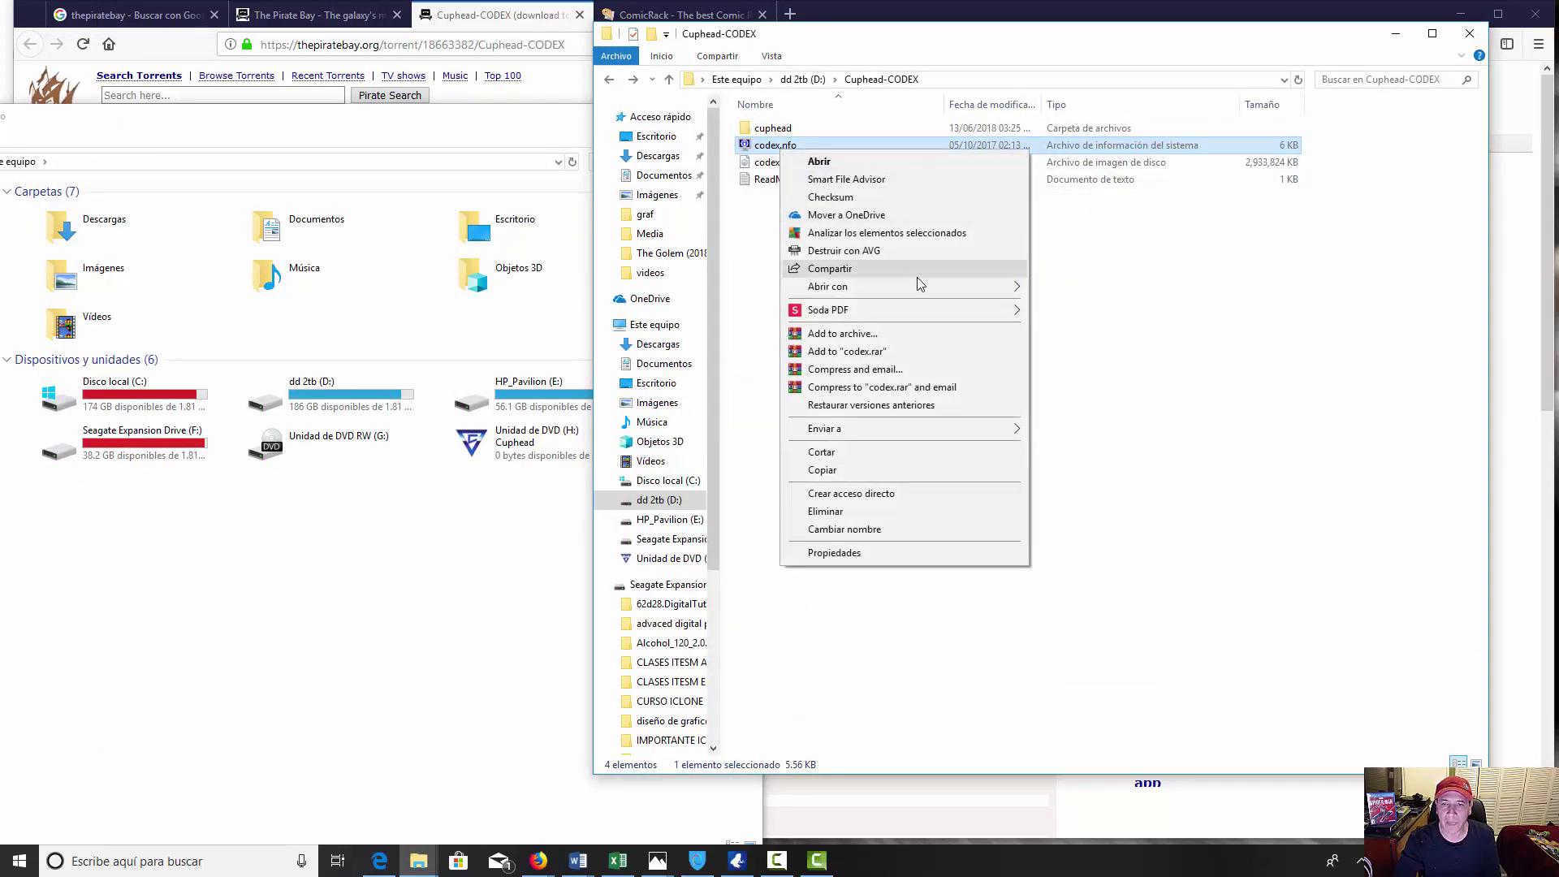
pyautogui.moveTo(966, 285)
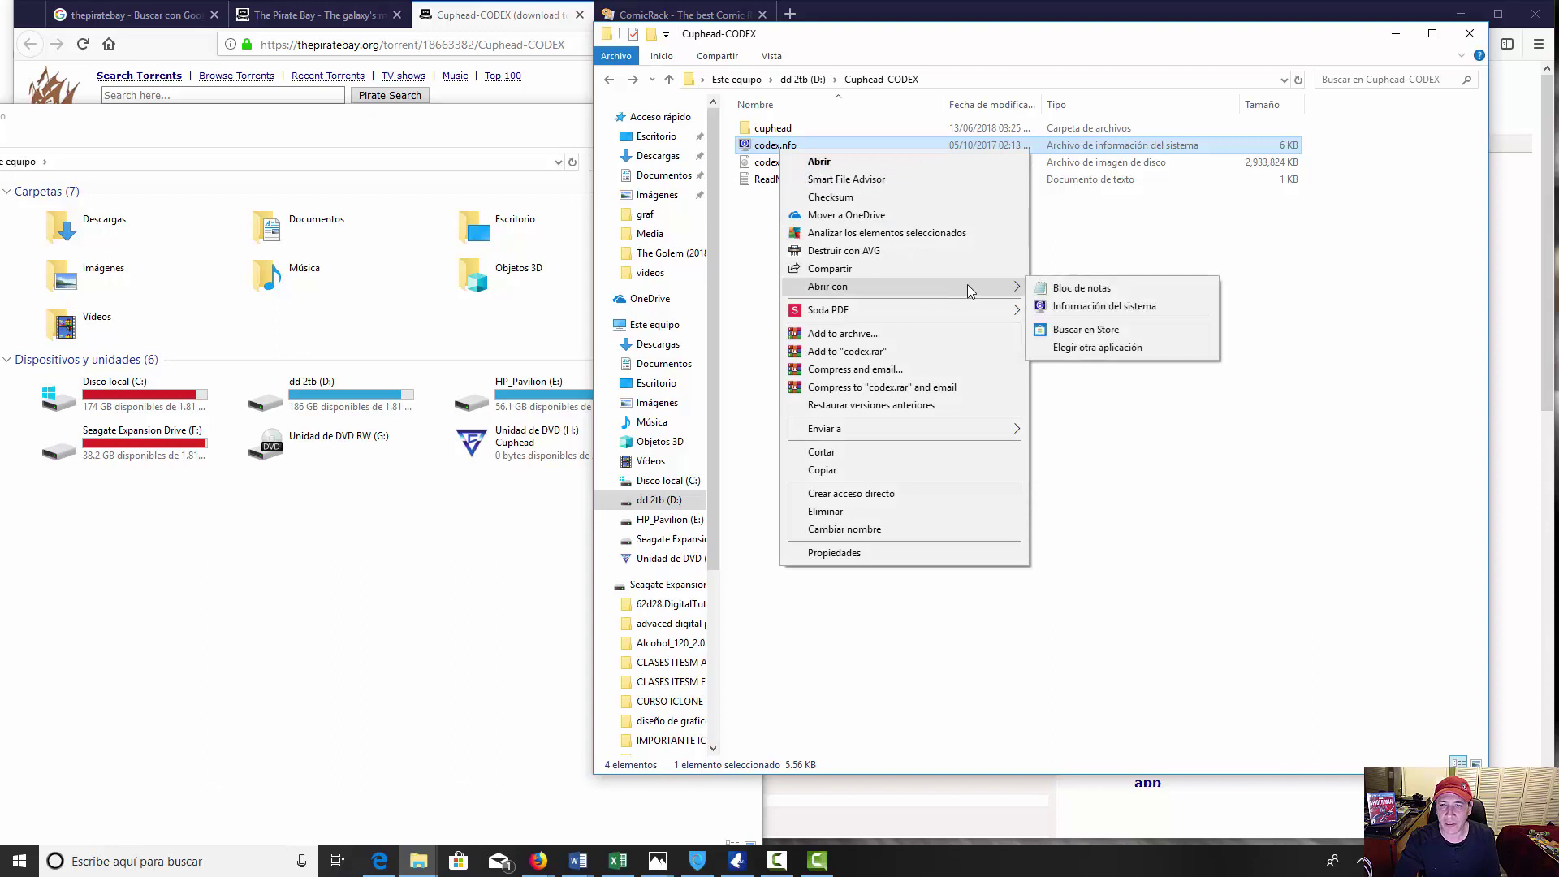
pyautogui.click(1074, 290)
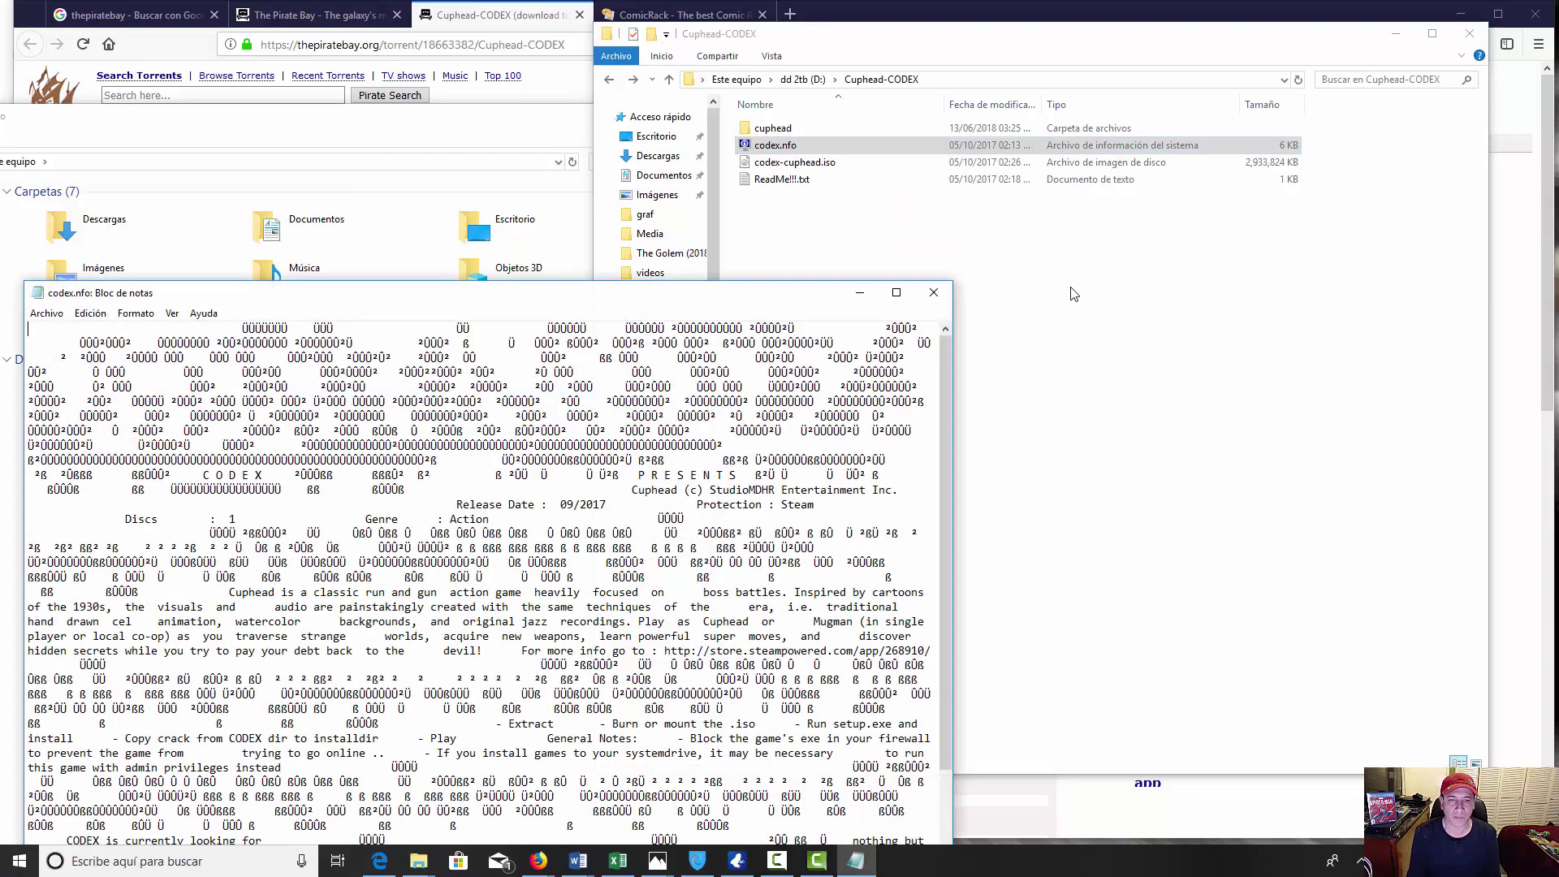
pyautogui.moveTo(520, 303); pyautogui.dragTo(641, 114)
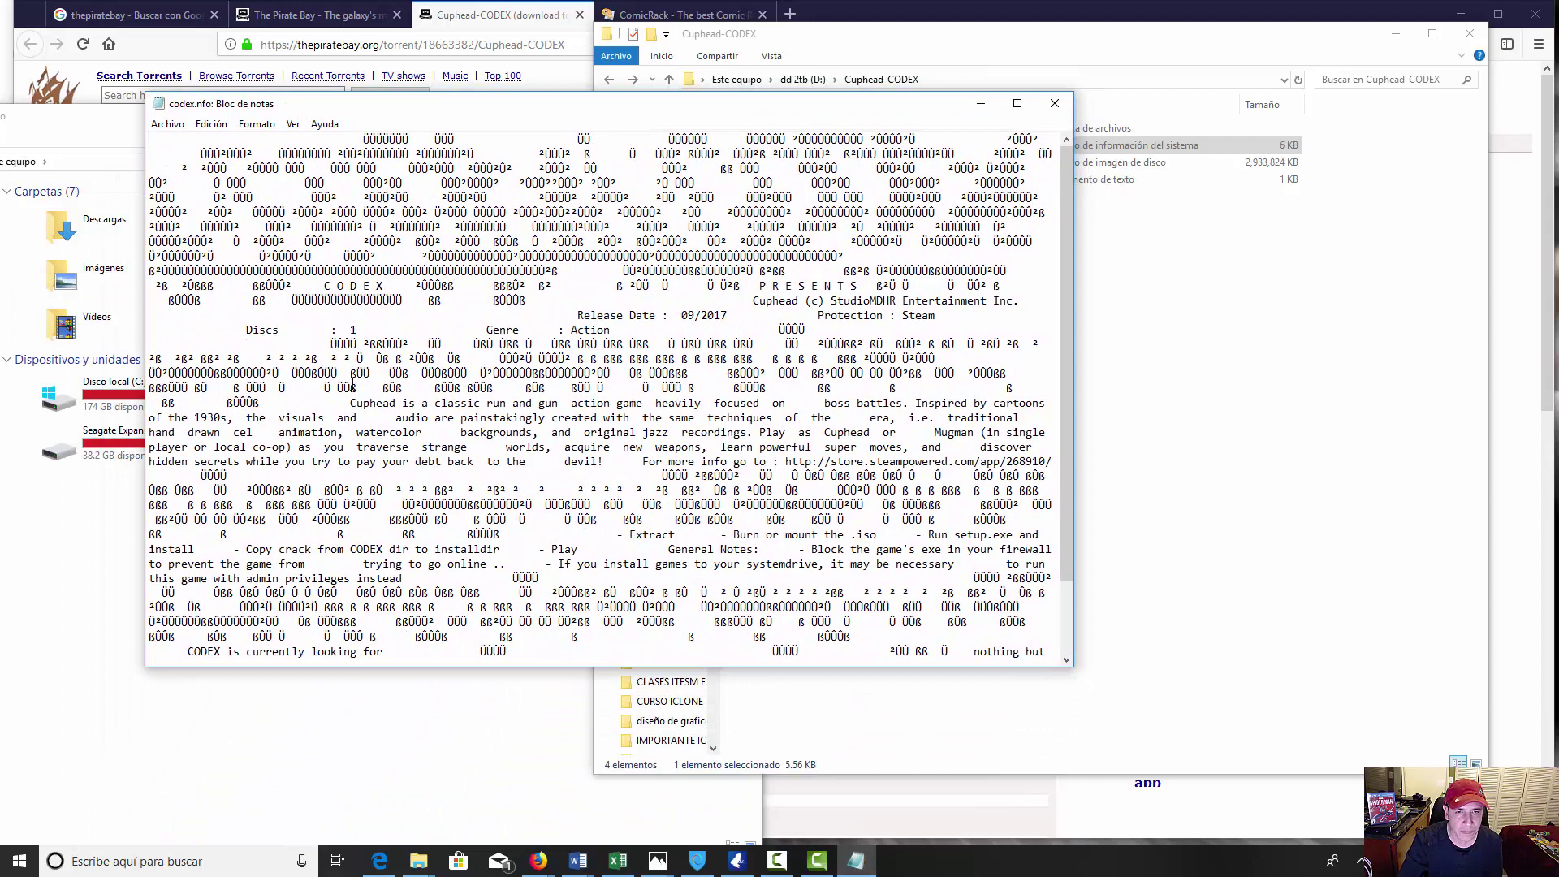
# Step: Highlight the setup.exe and crack-copying instructions in codex.nfo, and move the notes window off the file list
pyautogui.moveTo(338, 225); pyautogui.dragTo(675, 218)
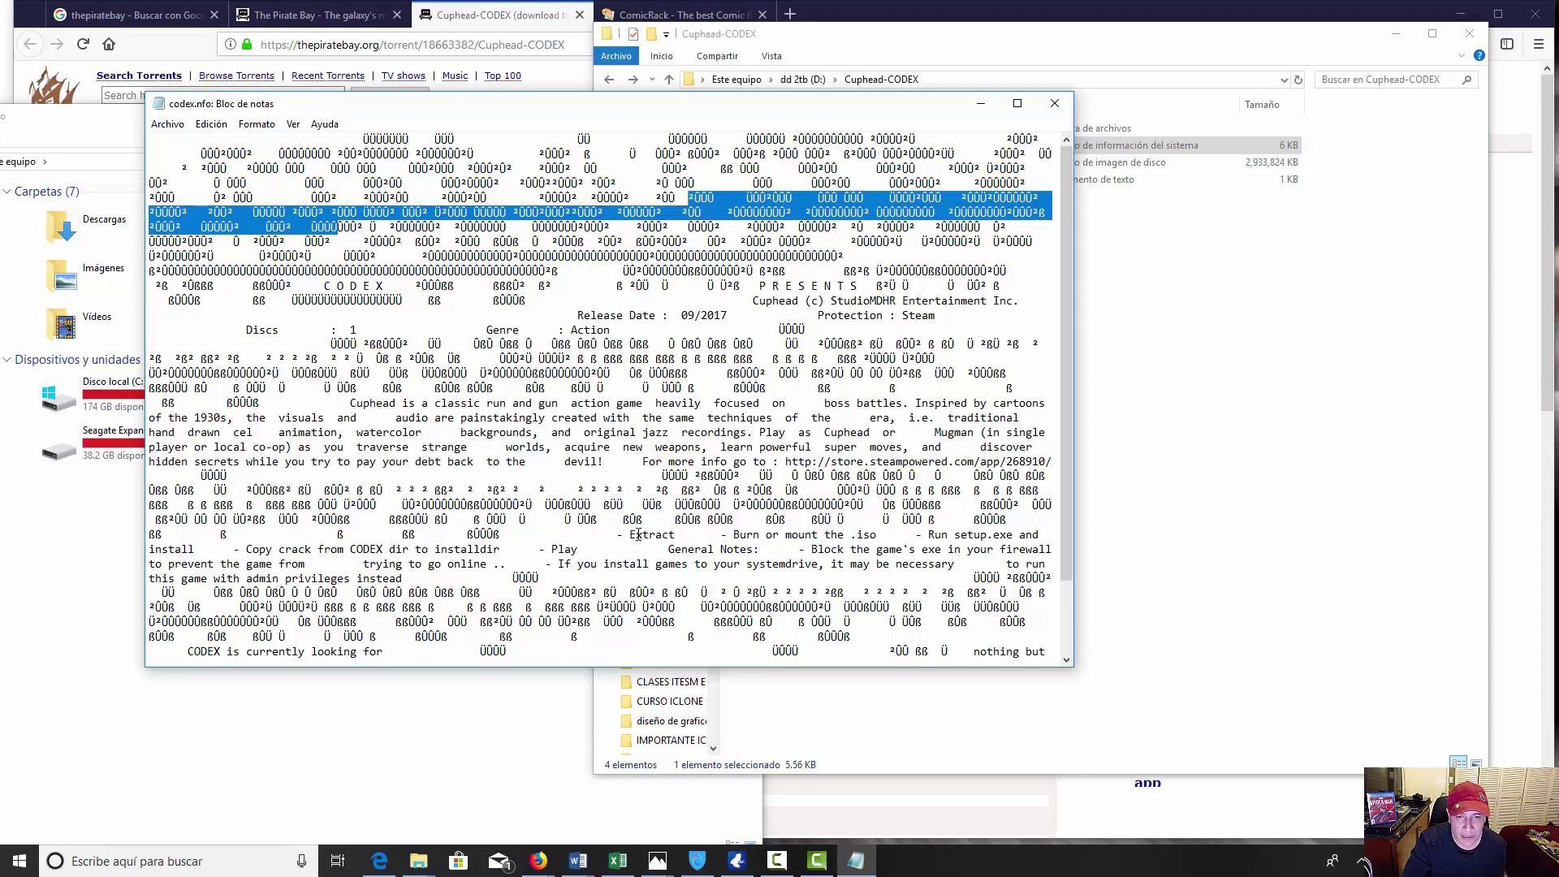
pyautogui.moveTo(623, 535)
pyautogui.mouseDown()
pyautogui.moveTo(745, 549)
pyautogui.moveTo(845, 528)
pyautogui.moveTo(875, 545)
pyautogui.moveTo(1016, 534)
pyautogui.moveTo(507, 519)
pyautogui.moveTo(1047, 535)
pyautogui.mouseUp()
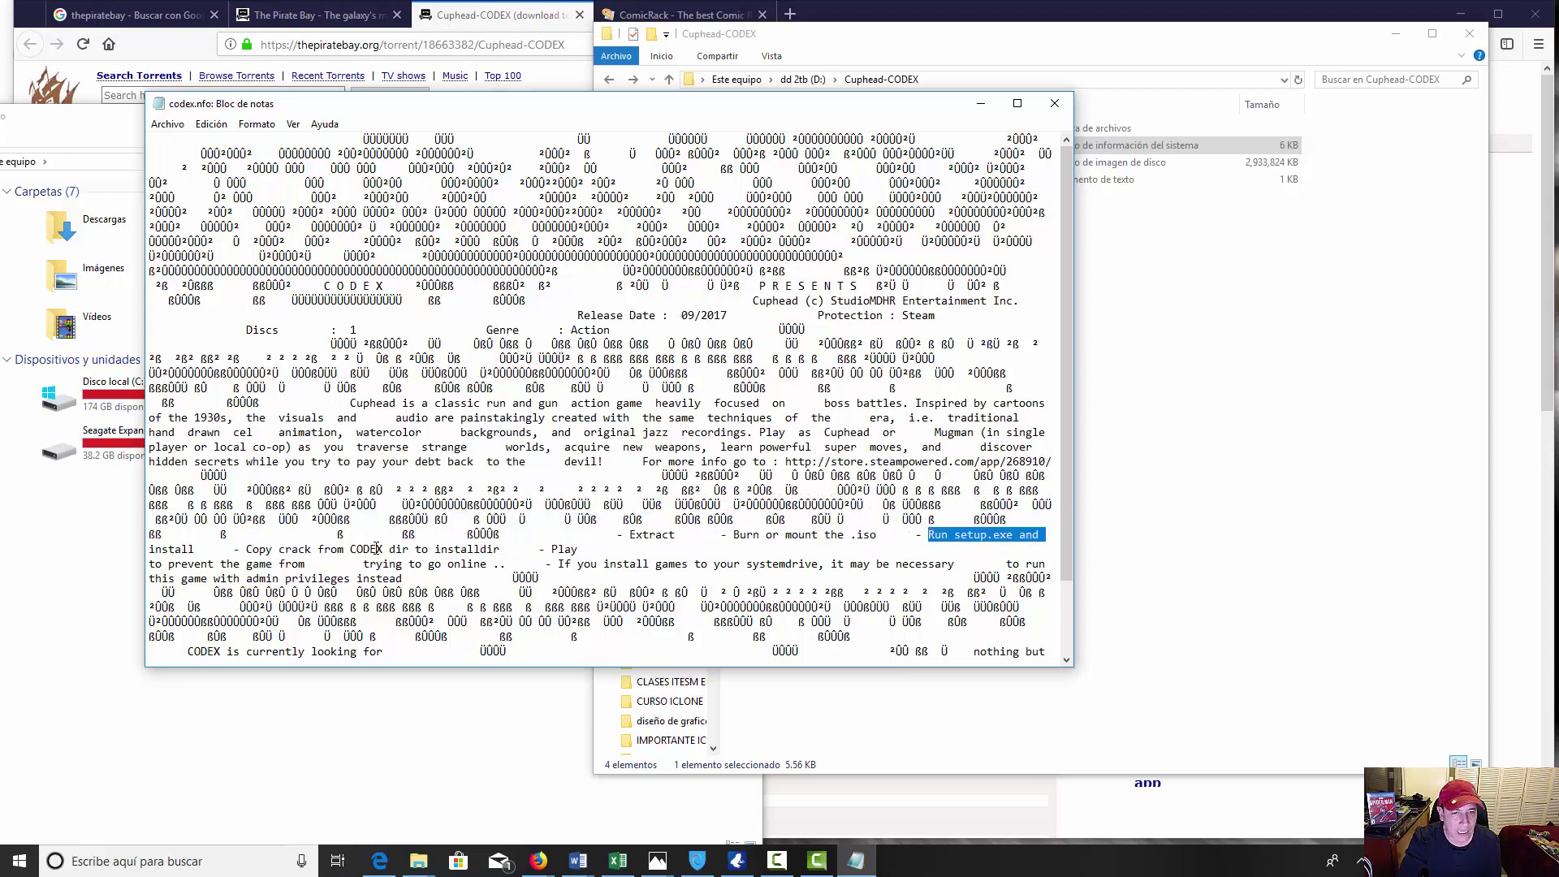
pyautogui.moveTo(375, 549); pyautogui.dragTo(509, 545)
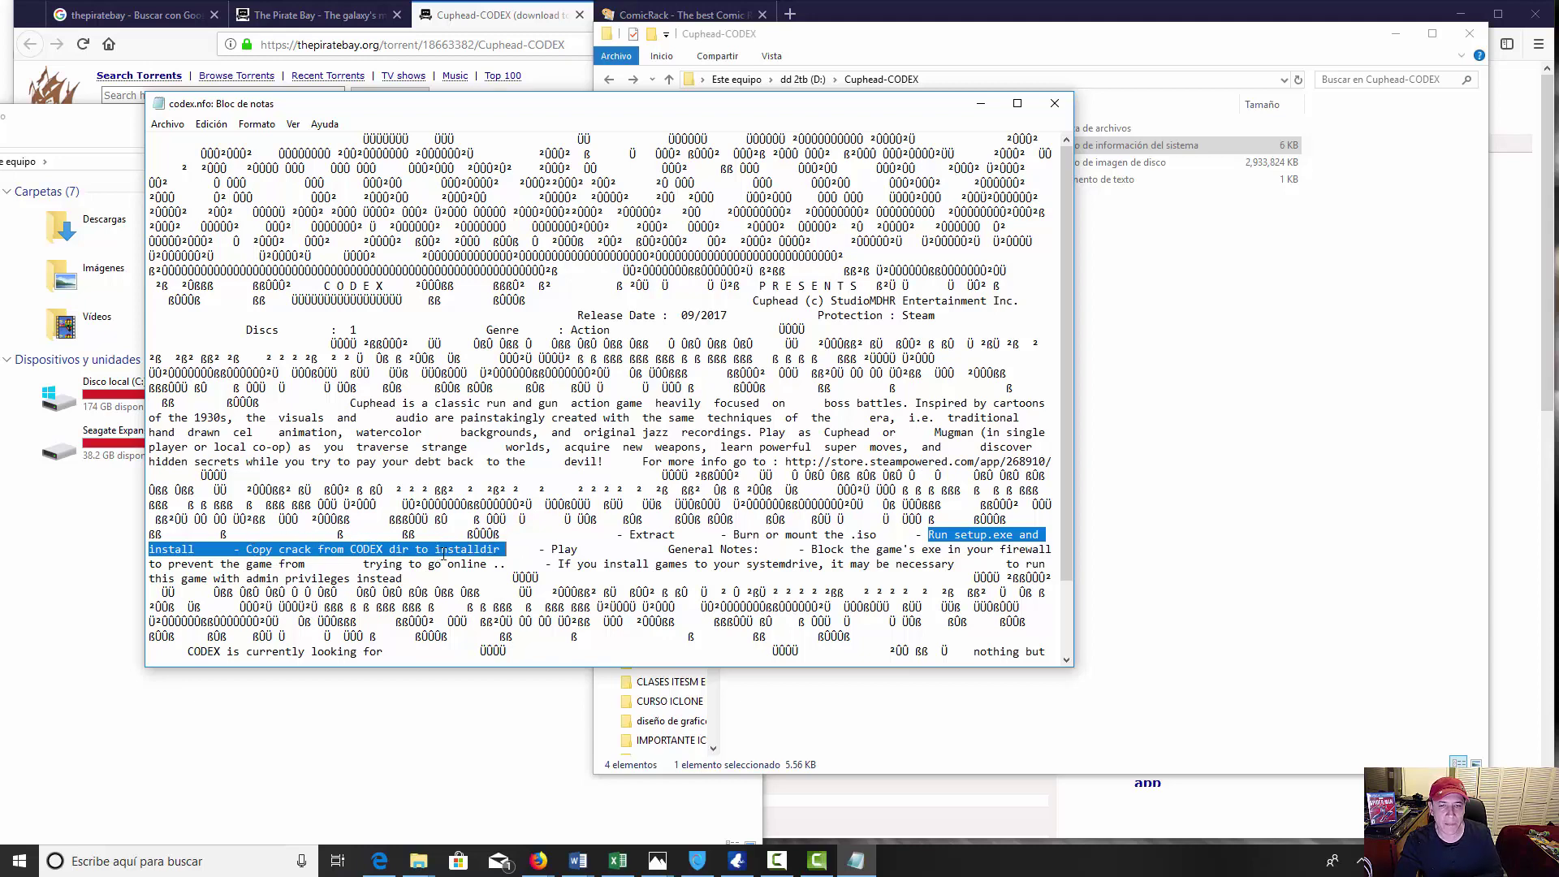
pyautogui.moveTo(863, 113); pyautogui.dragTo(744, 352)
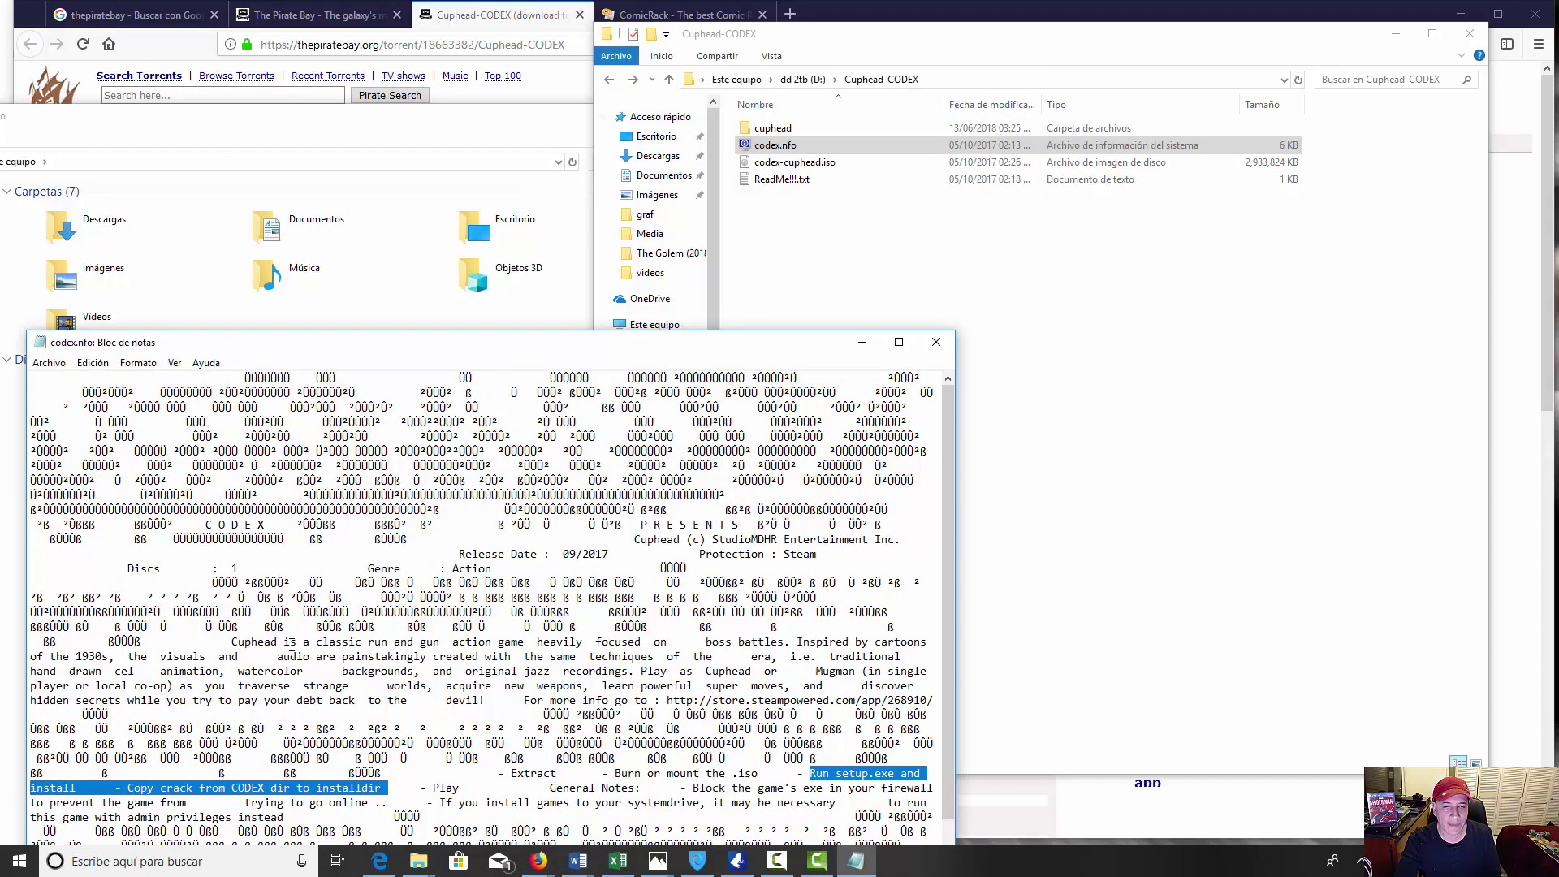
# Step: Run setup.exe from the cuphead subfolder of Cuphead-CODEX and move the installer window clear of the files
pyautogui.click(945, 54)
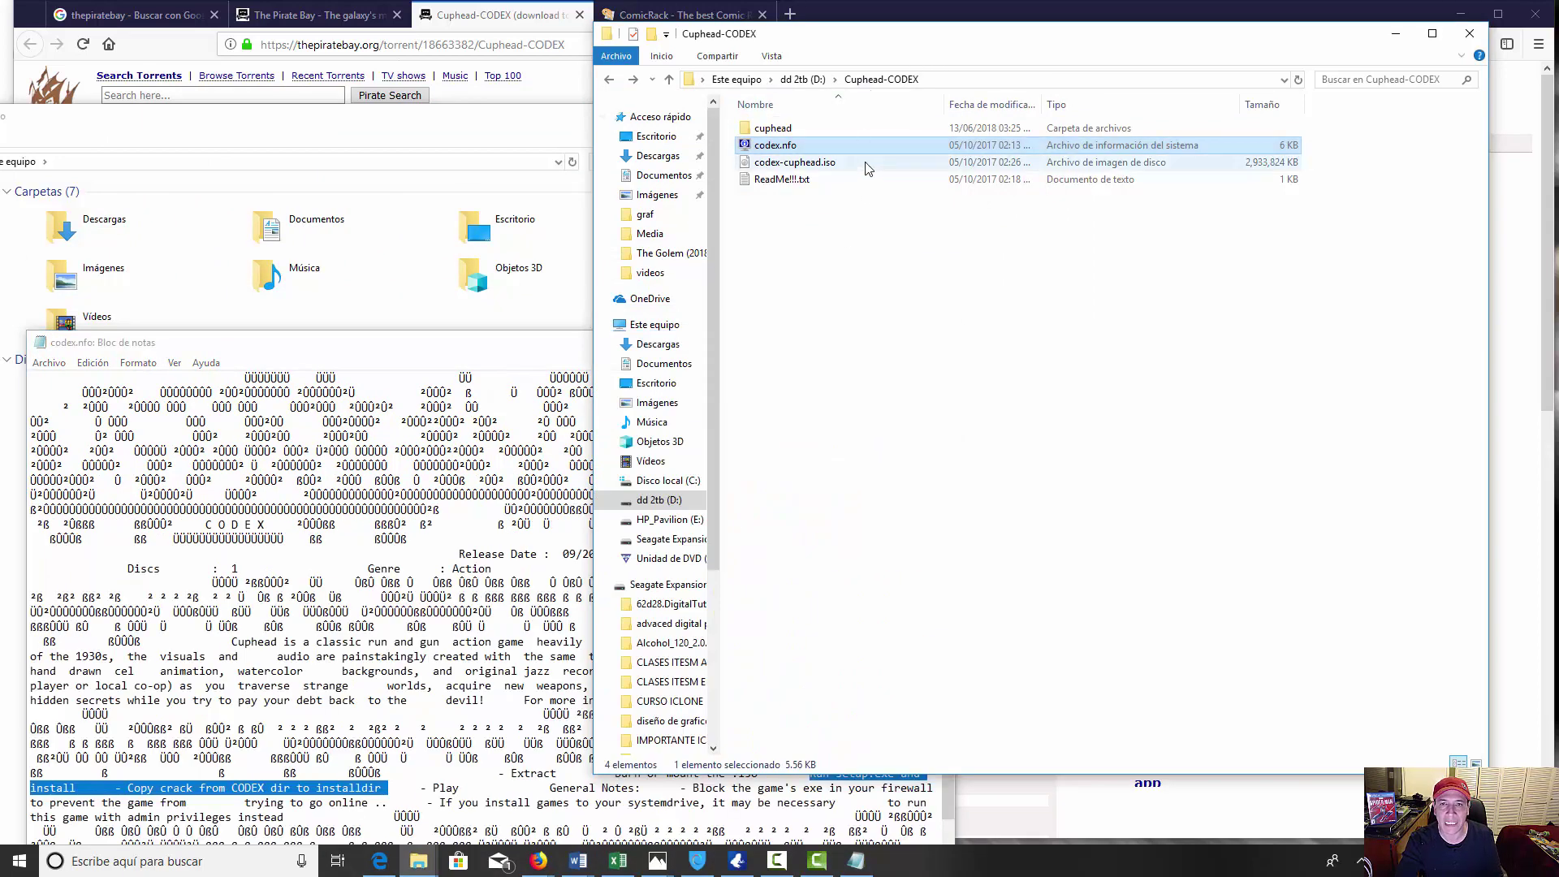
pyautogui.doubleClick(786, 128)
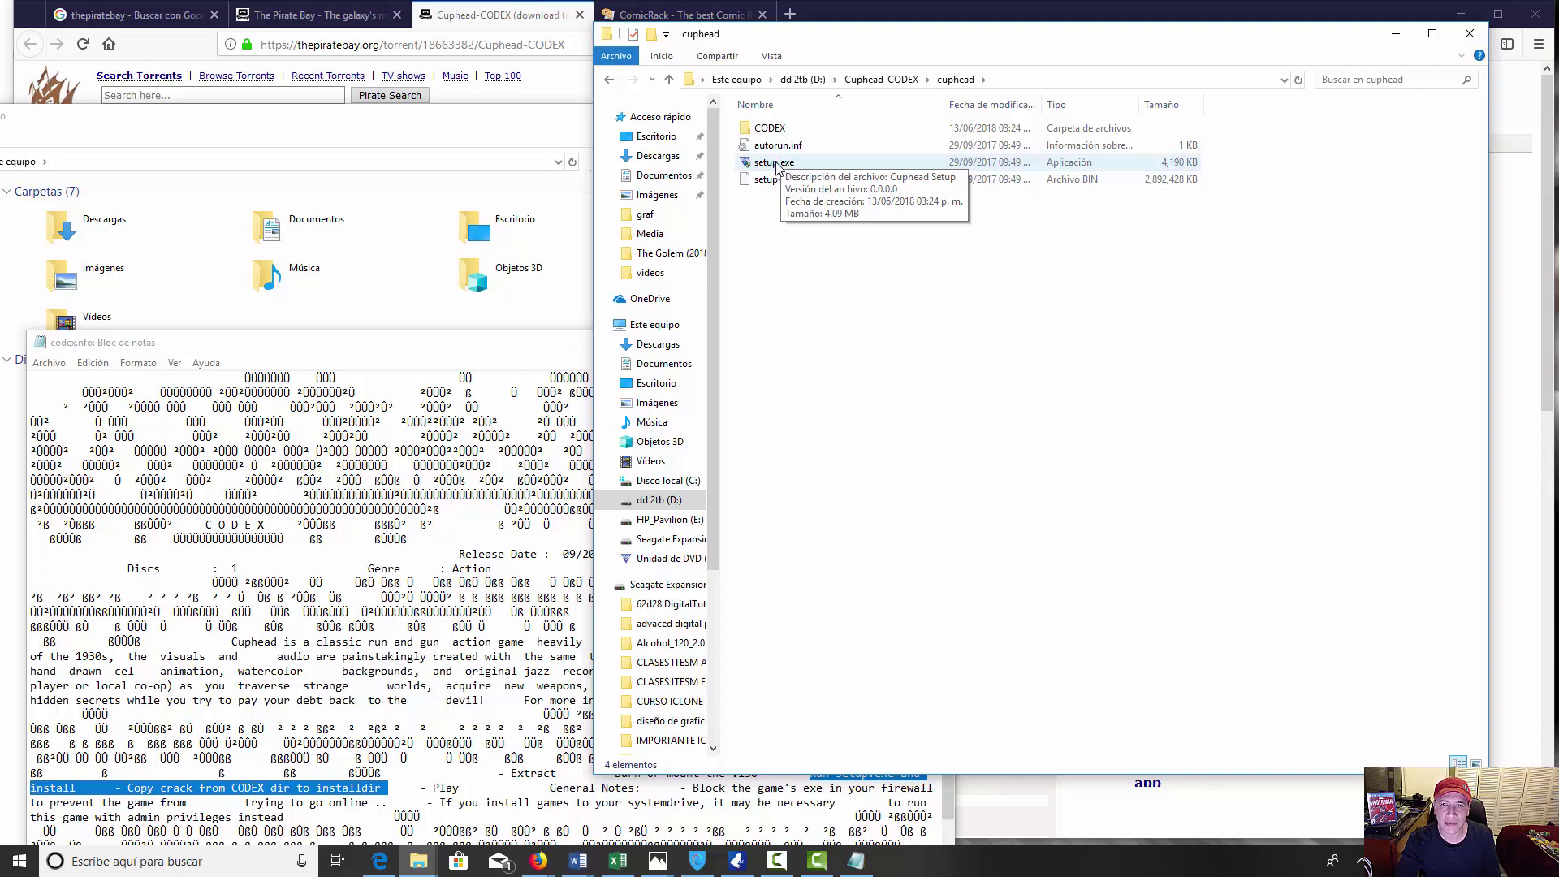
pyautogui.doubleClick(775, 163)
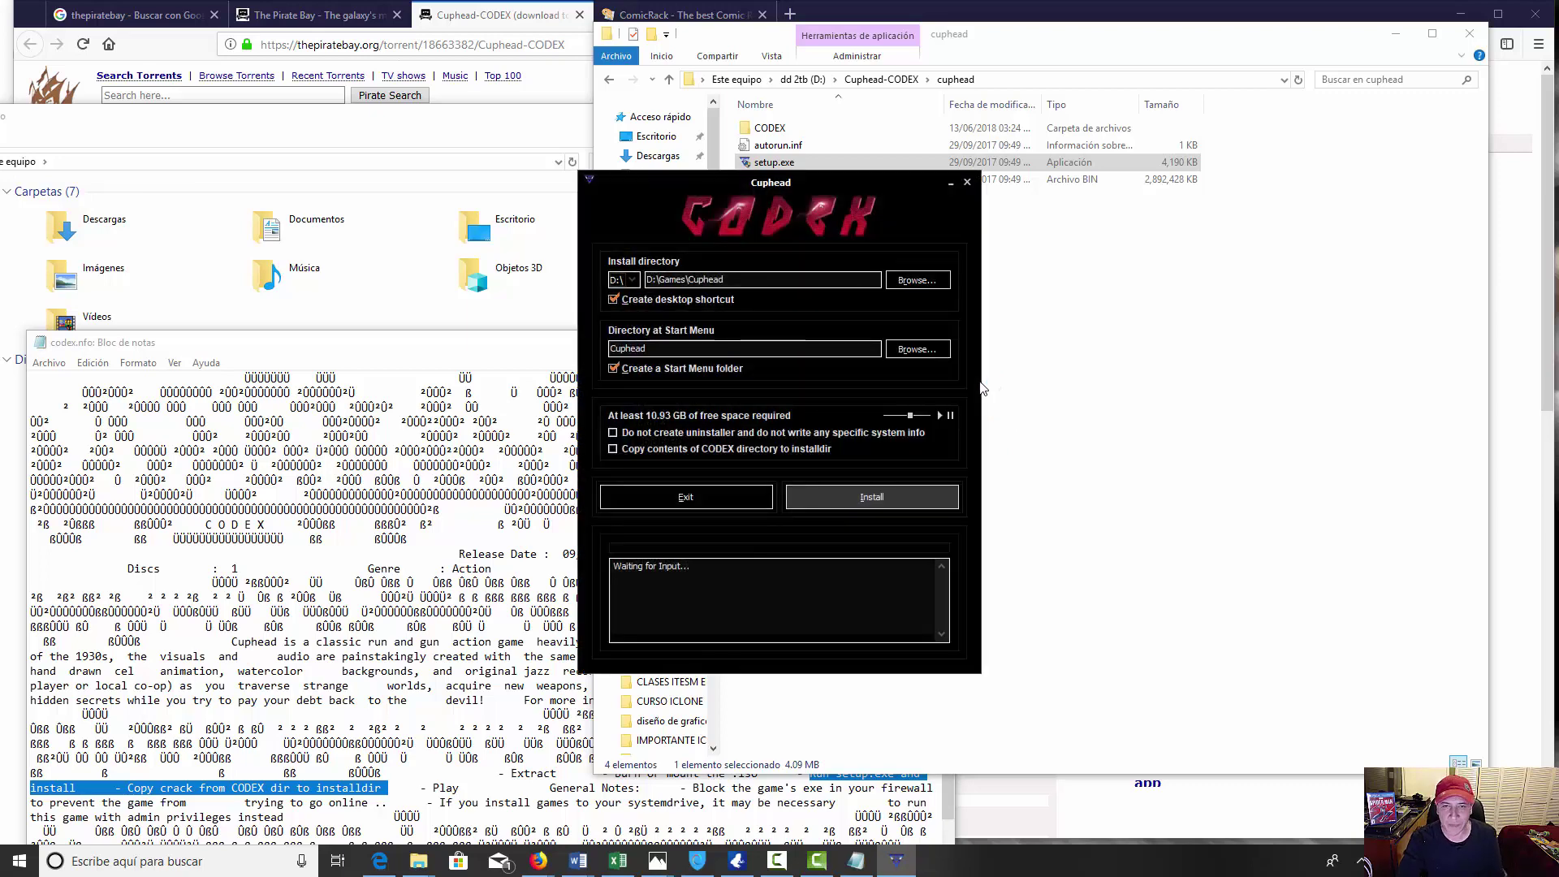
pyautogui.moveTo(792, 187); pyautogui.dragTo(1059, 268)
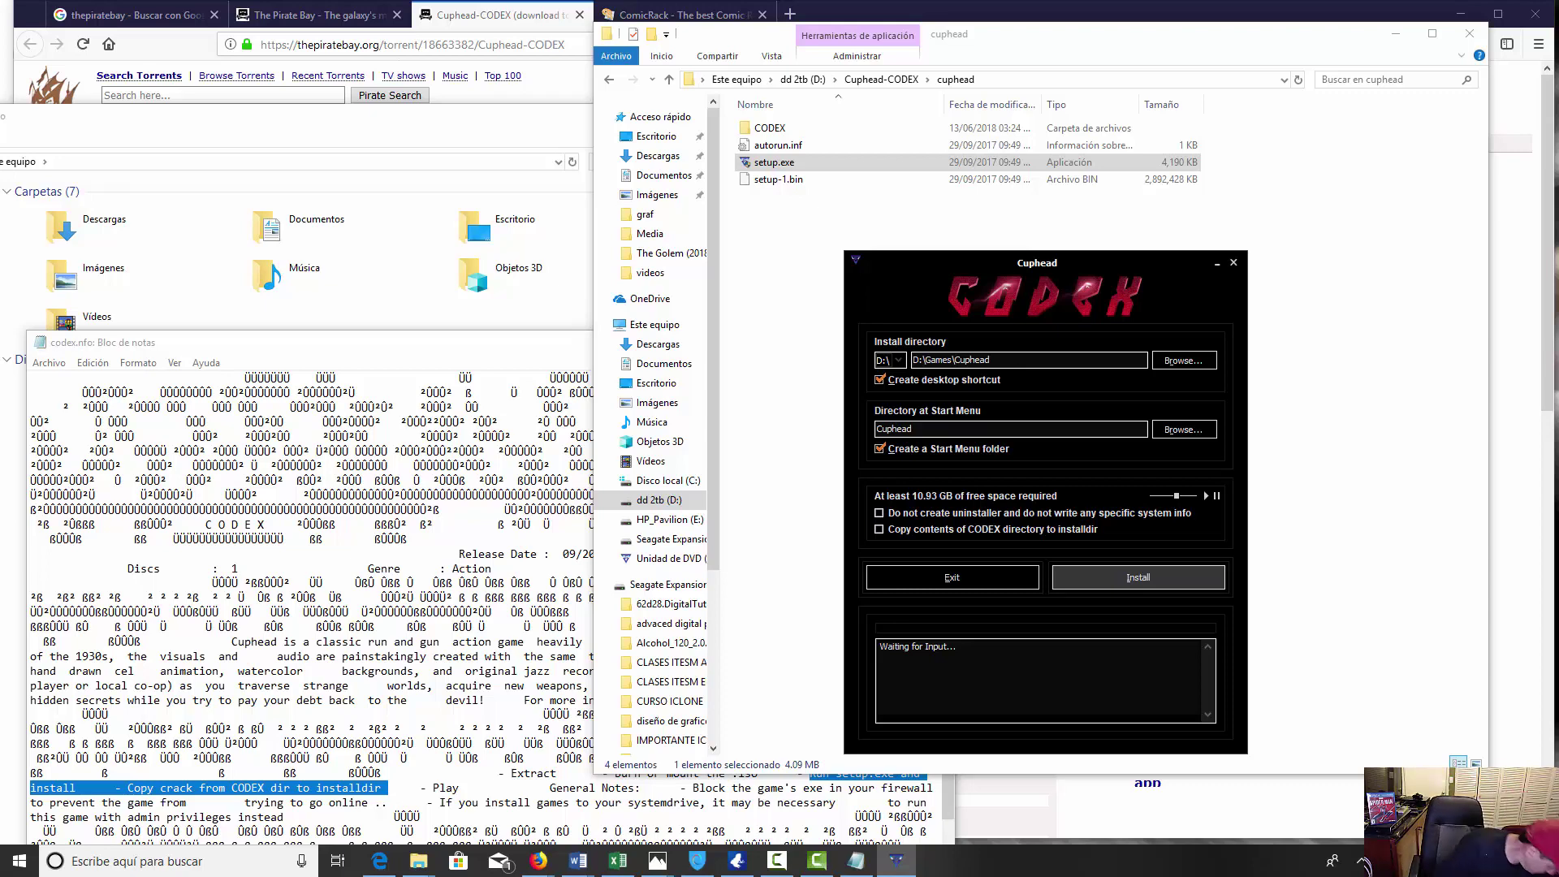
# Step: Lower the system volume while the installer is open
pyautogui.press('XF86AudioLowerVolume')
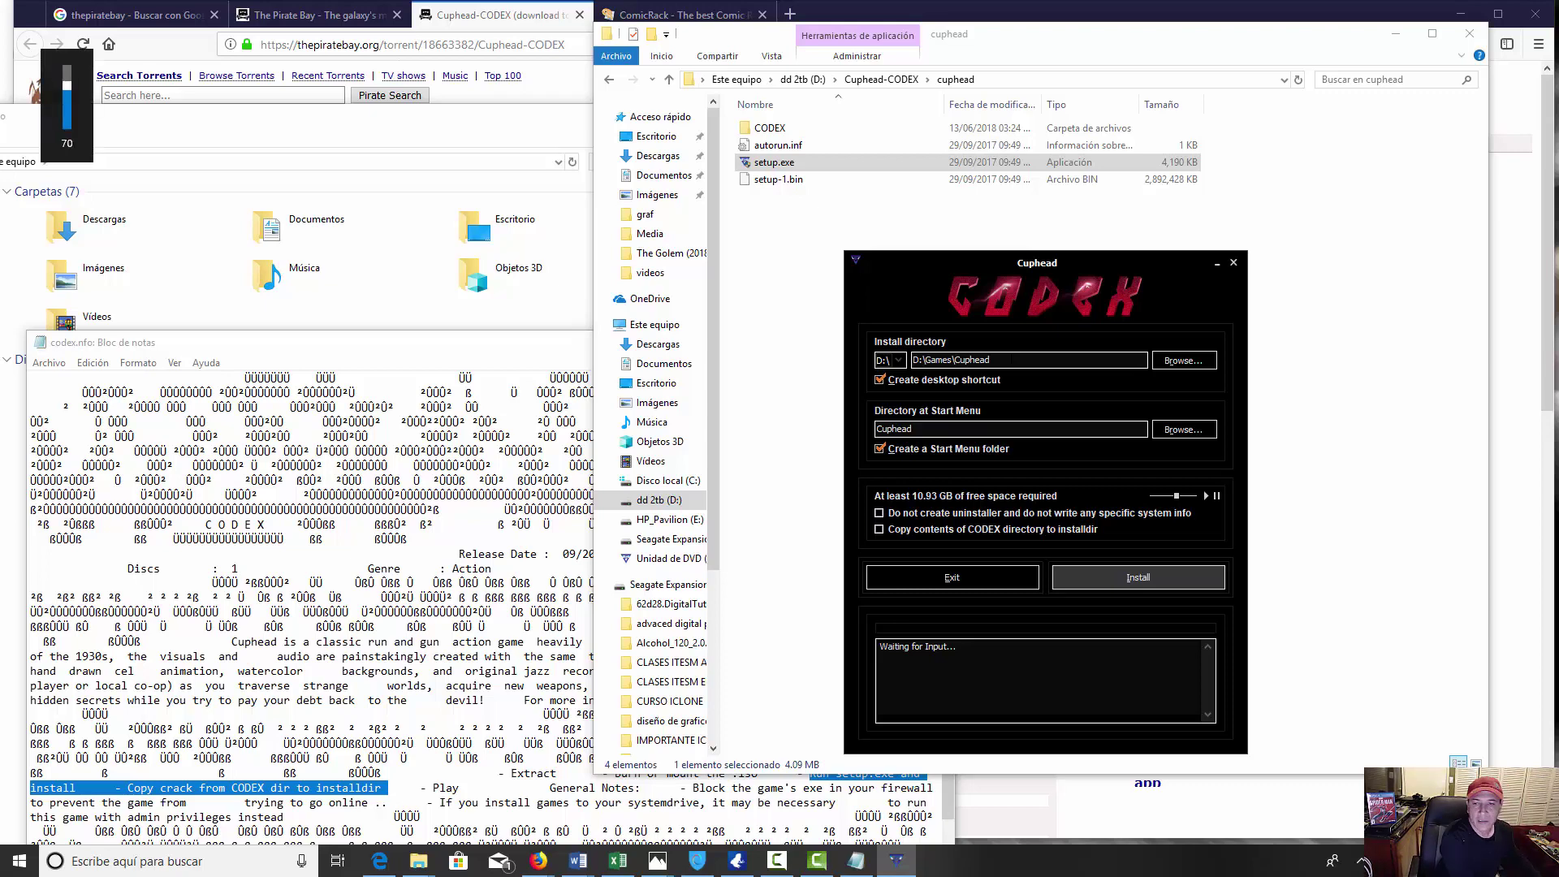
pyautogui.press('XF86AudioLowerVolume')
pyautogui.press('XF86AudioLowerVolume')
pyautogui.press('XF86AudioLowerVolume')
pyautogui.press('XF86AudioLowerVolume')
pyautogui.press('XF86AudioLowerVolume')
pyautogui.press('XF86AudioLowerVolume')
pyautogui.press('XF86AudioLowerVolume')
pyautogui.press('XF86AudioLowerVolume')
pyautogui.press('XF86AudioLowerVolume')
pyautogui.press('XF86AudioLowerVolume')
pyautogui.press('XF86AudioLowerVolume')
pyautogui.press('XF86AudioLowerVolume')
pyautogui.press('XF86AudioLowerVolume')
pyautogui.press('XF86AudioLowerVolume')
pyautogui.press('XF86AudioLowerVolume')
pyautogui.press('XF86AudioLowerVolume')
pyautogui.press('XF86AudioLowerVolume')
pyautogui.press('XF86AudioLowerVolume')
pyautogui.press('XF86AudioLowerVolume')
pyautogui.press('XF86AudioLowerVolume')
pyautogui.press('XF86AudioLowerVolume')
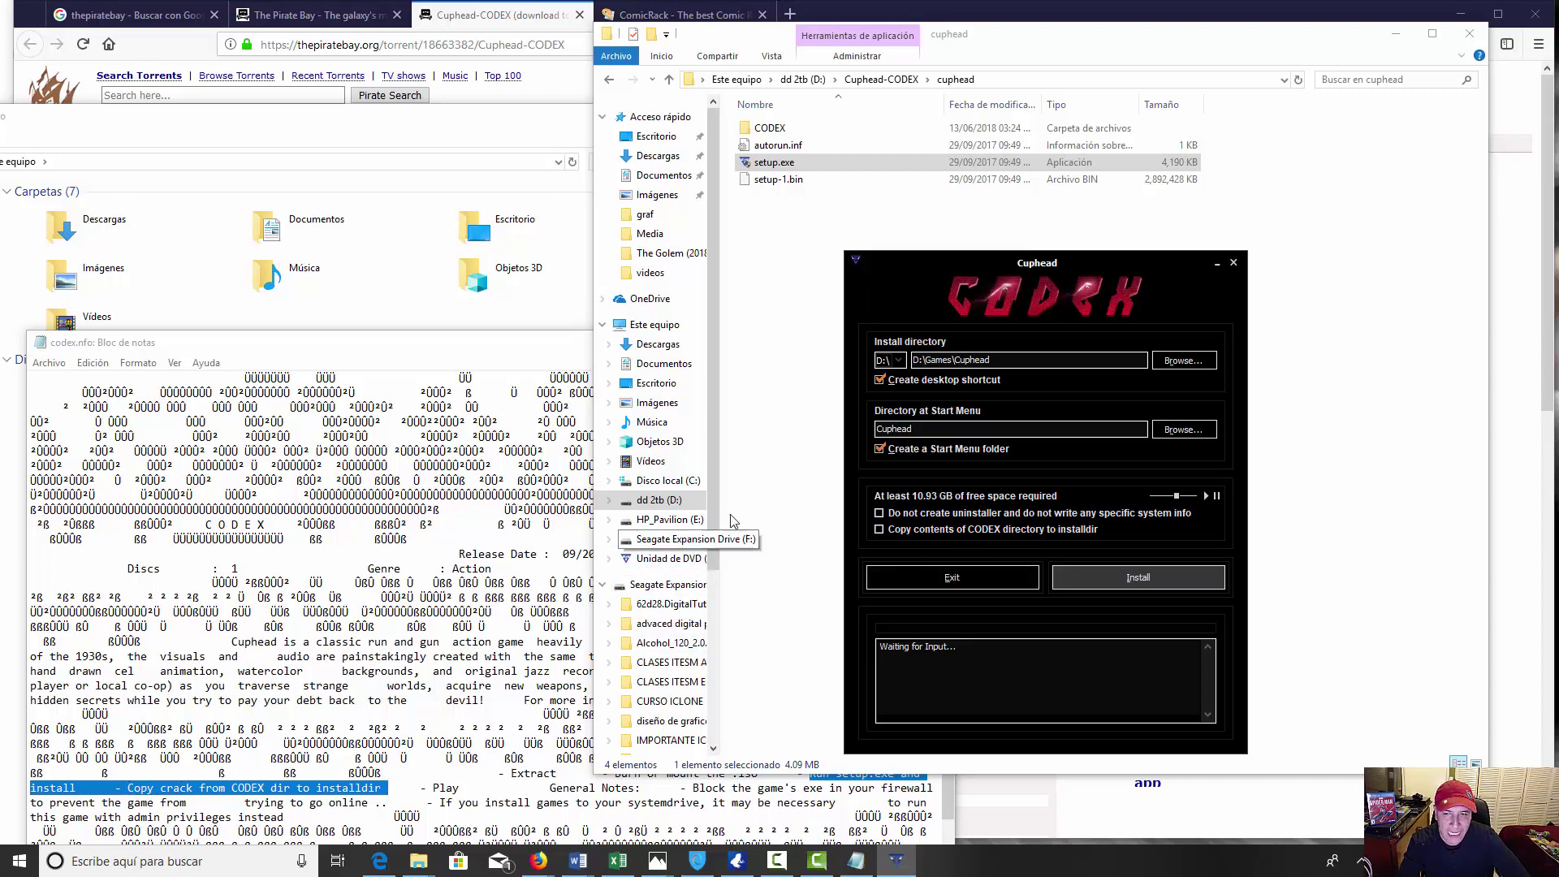
# Step: Install Cuphead to D:\Games\Cuphead with the CODEX directory contents copied to installdir, finish setup, and close the codex.nfo notes
pyautogui.click(879, 530)
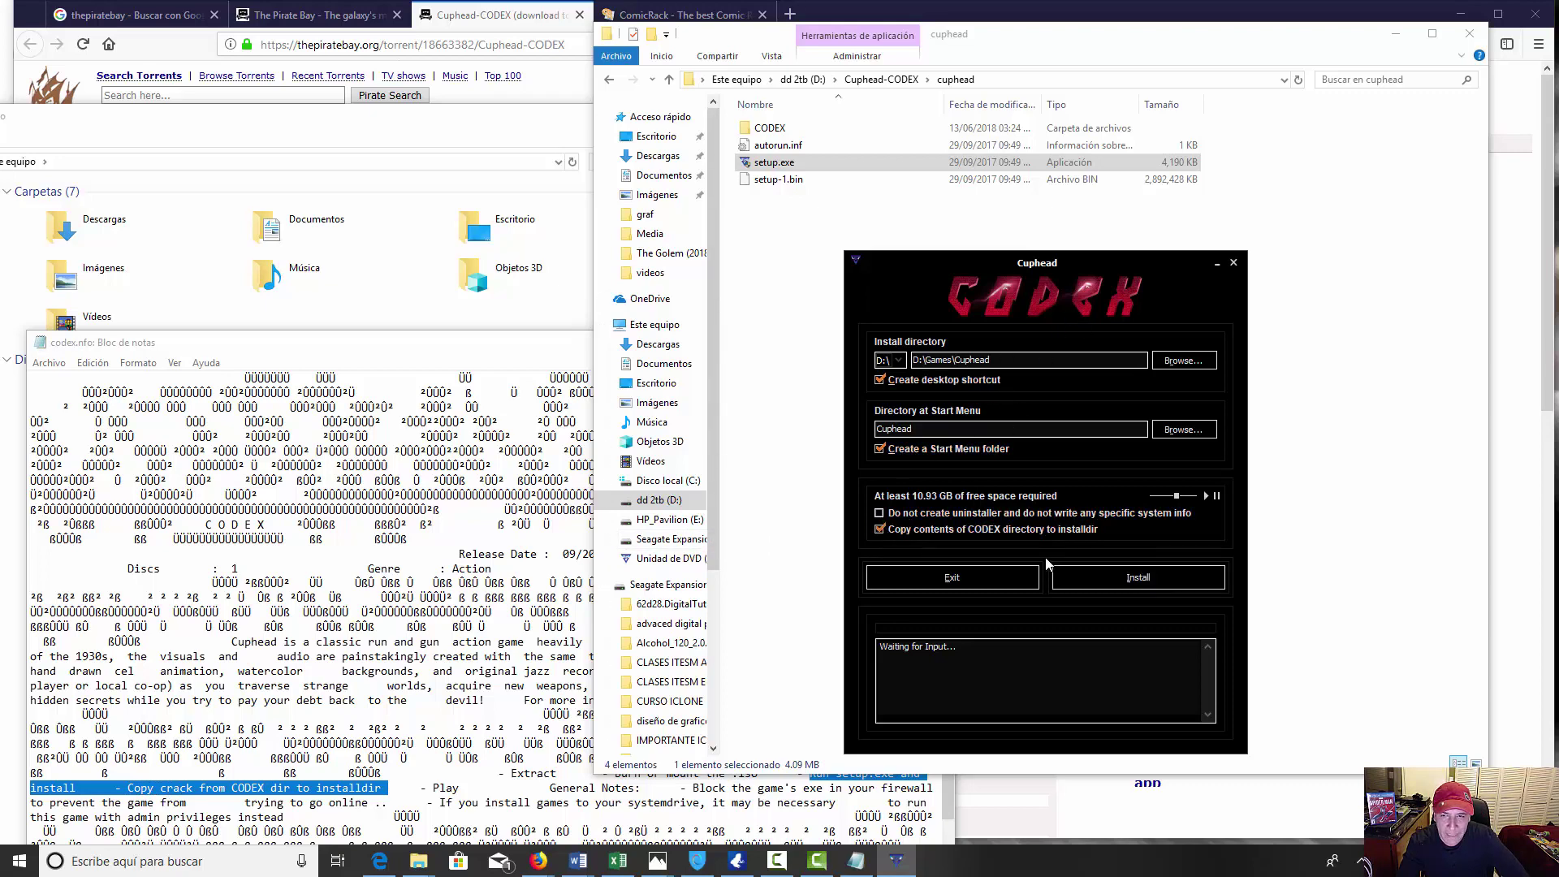
pyautogui.click(1141, 577)
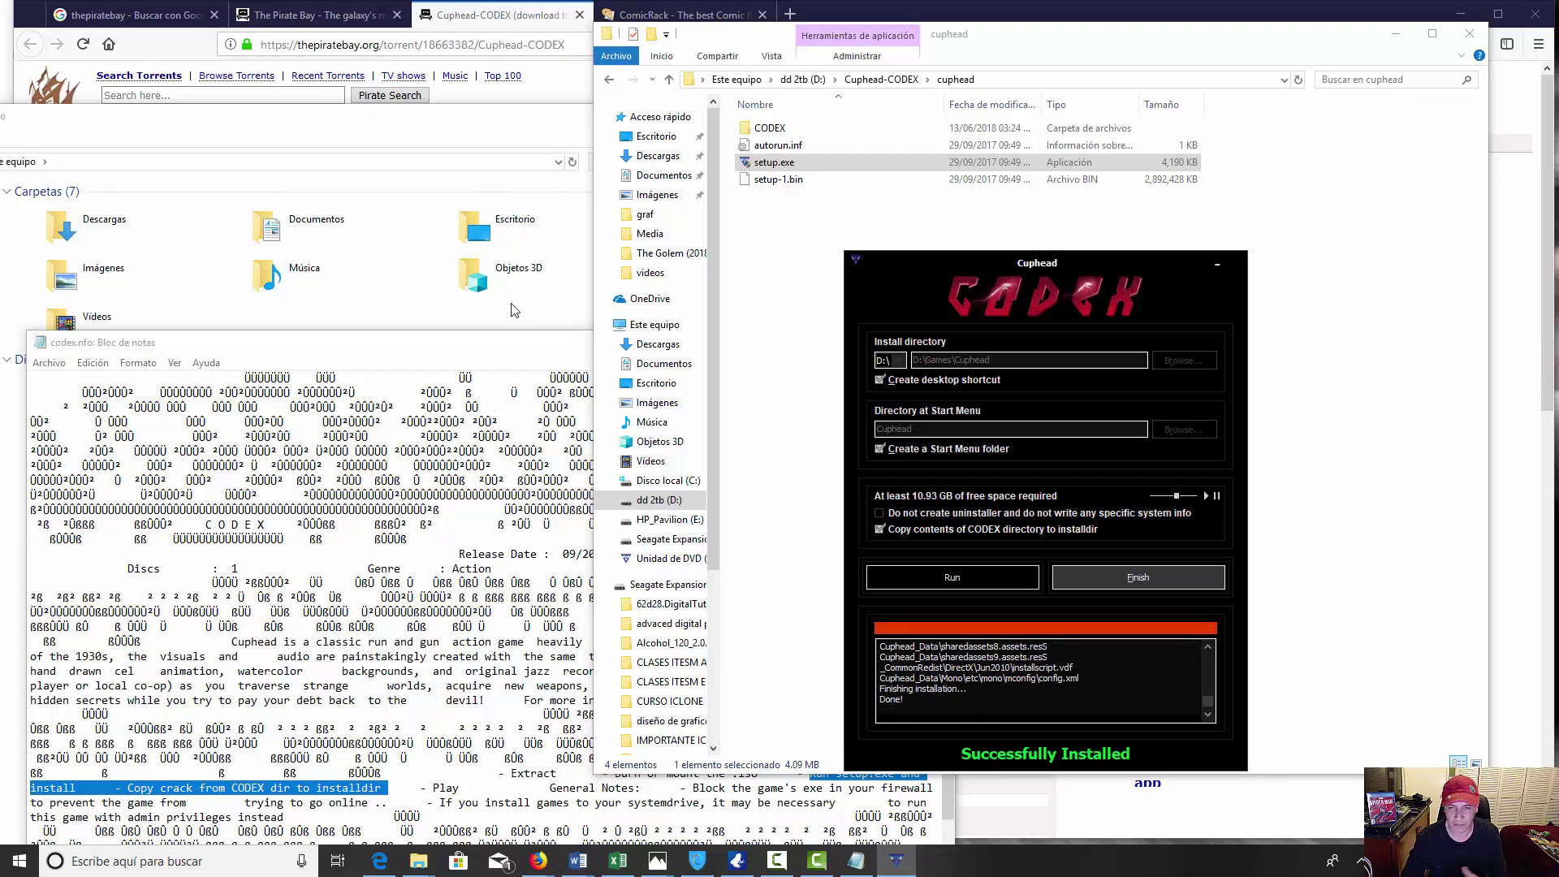
pyautogui.press('Return')
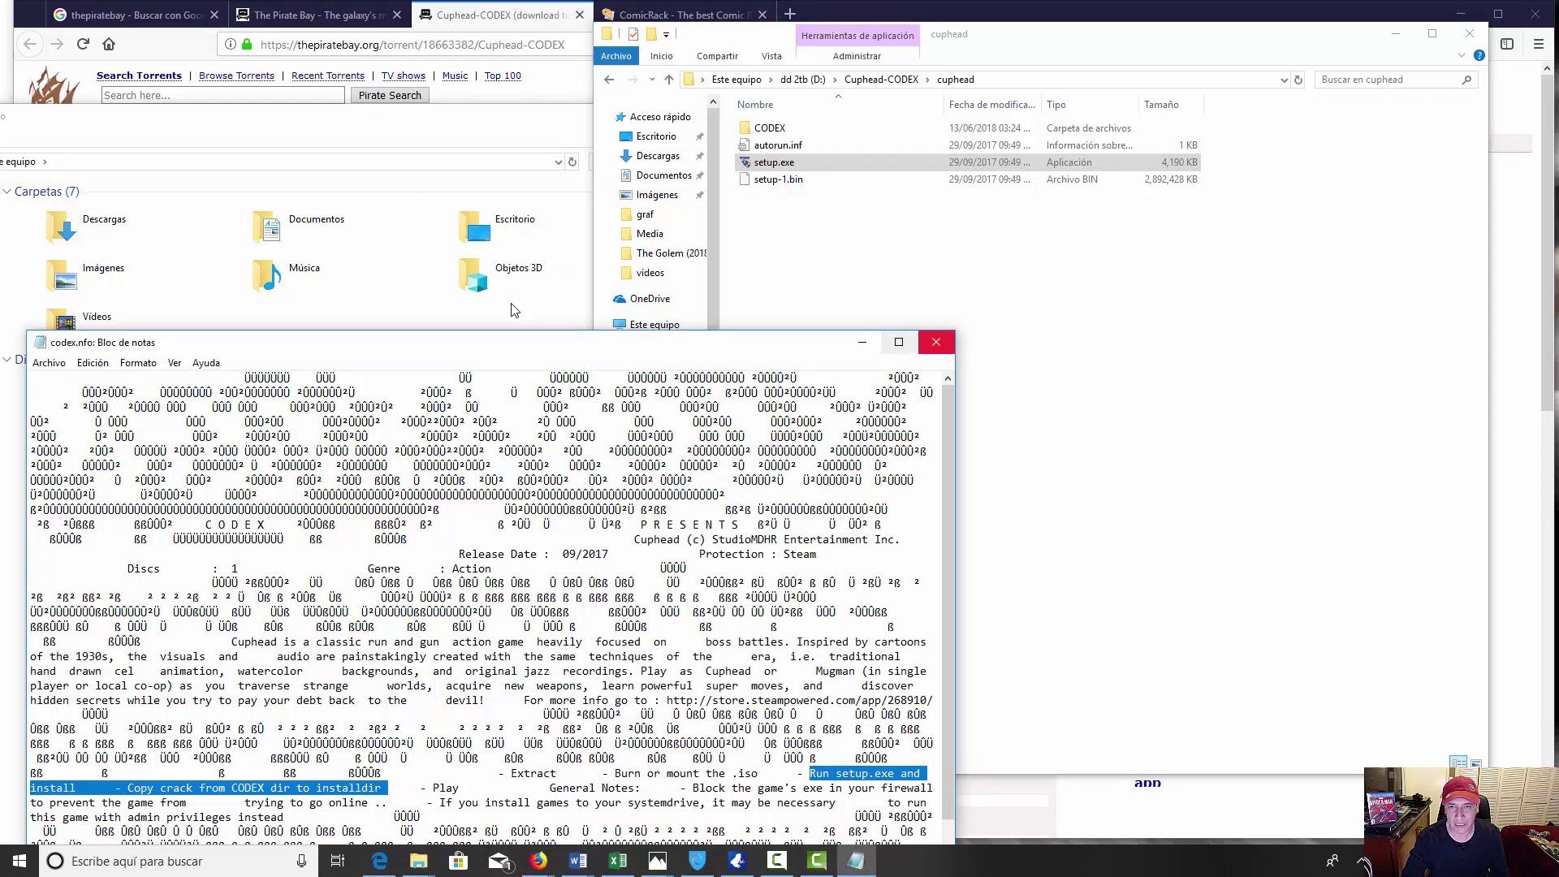
pyautogui.click(936, 342)
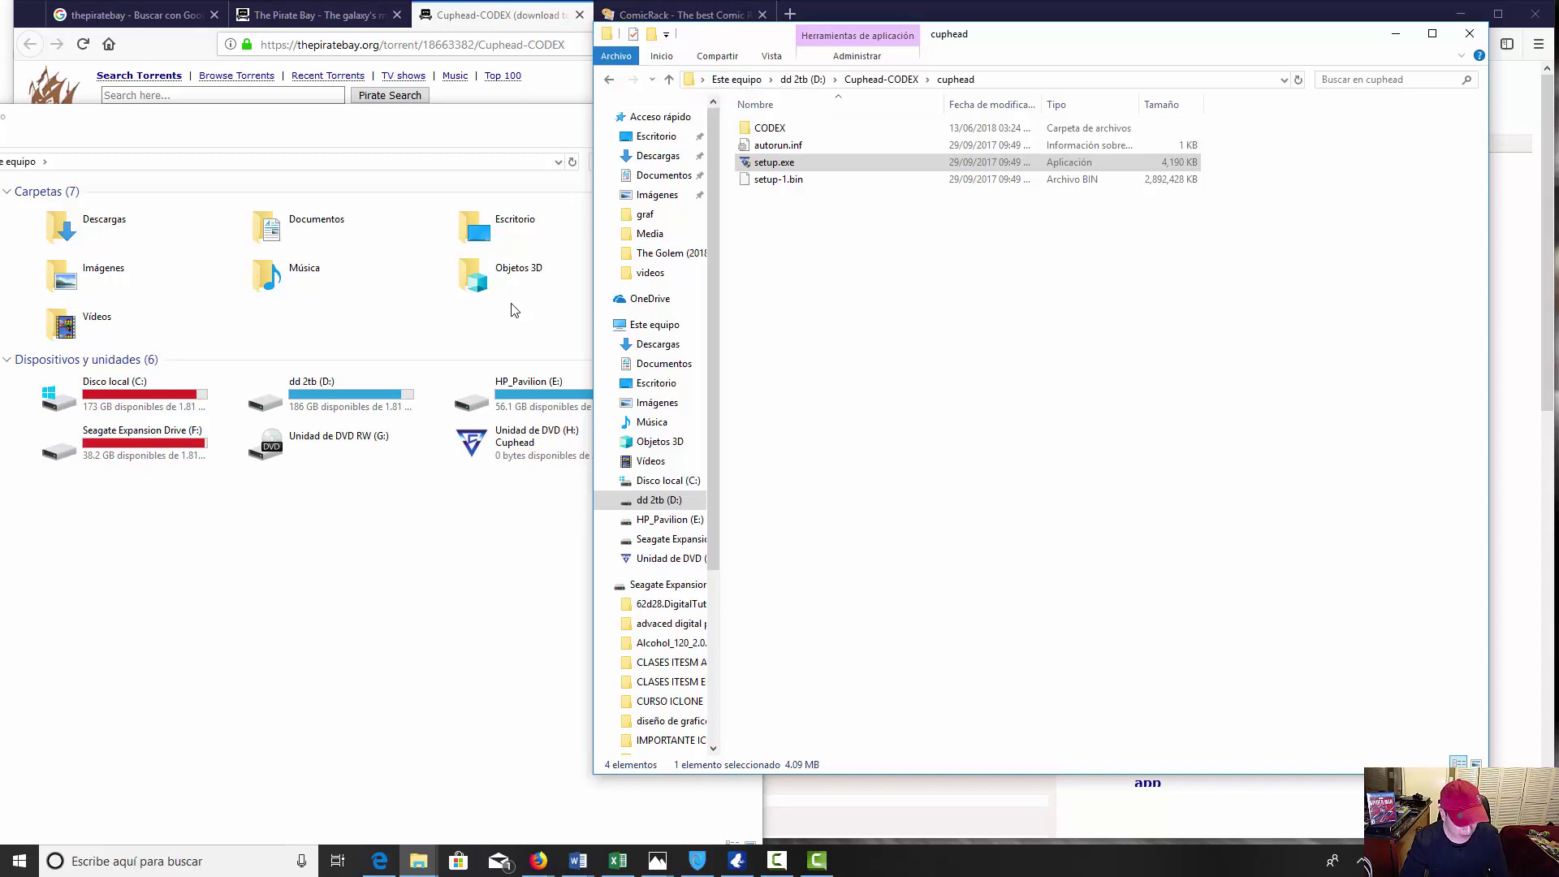
# Step: Open the installed game's folder, D:\Games\Cuphead, in a new file explorer window
pyautogui.press('super+e')
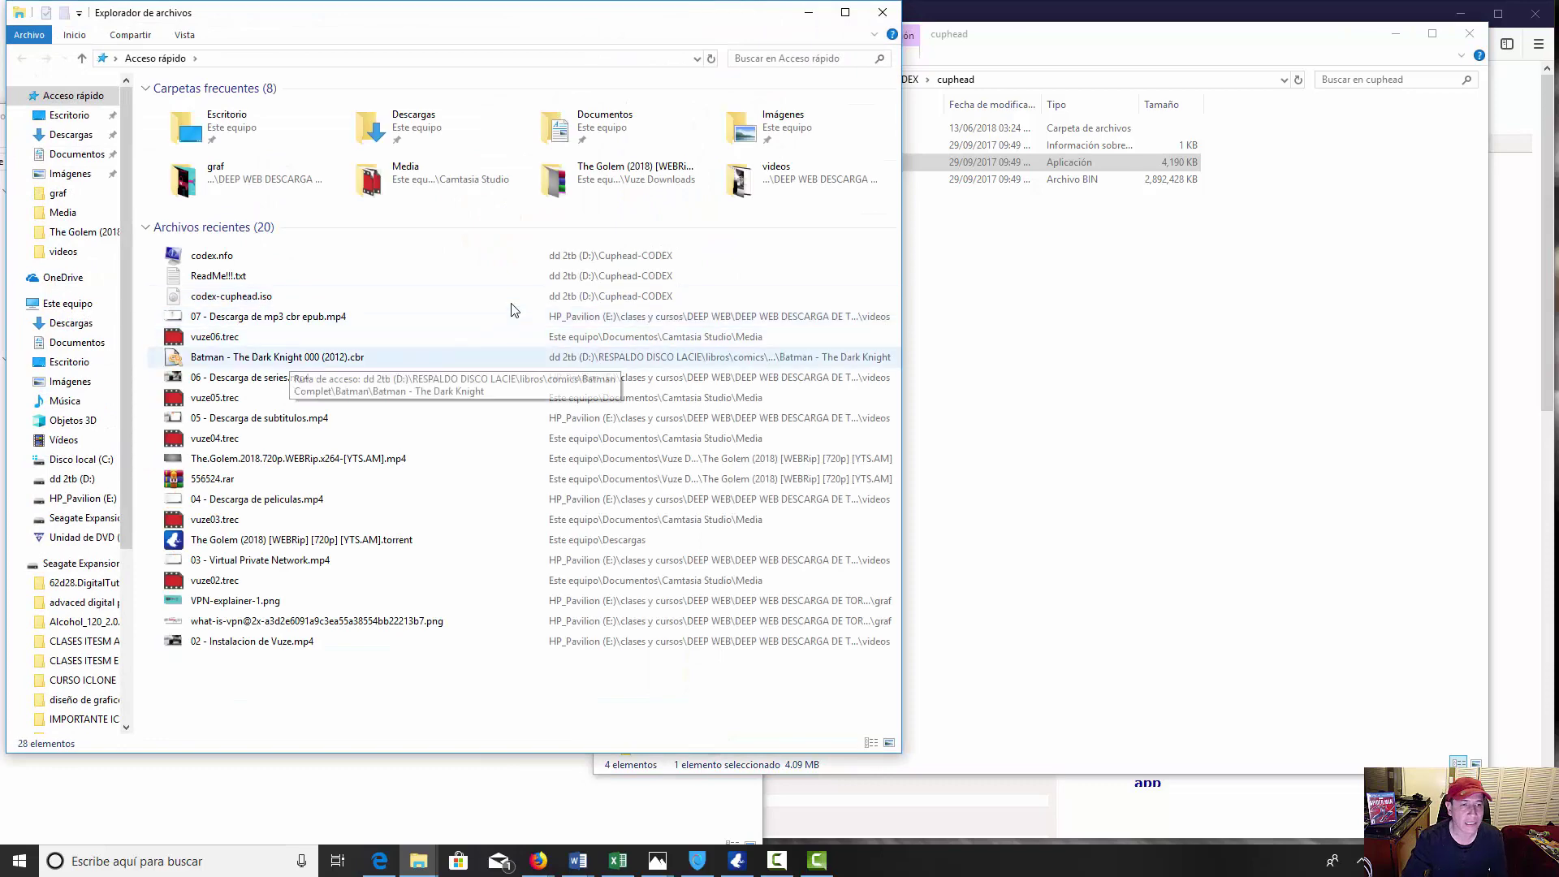
pyautogui.hotkey('alt', 'd')
pyautogui.write('d:')
pyautogui.press('Return')
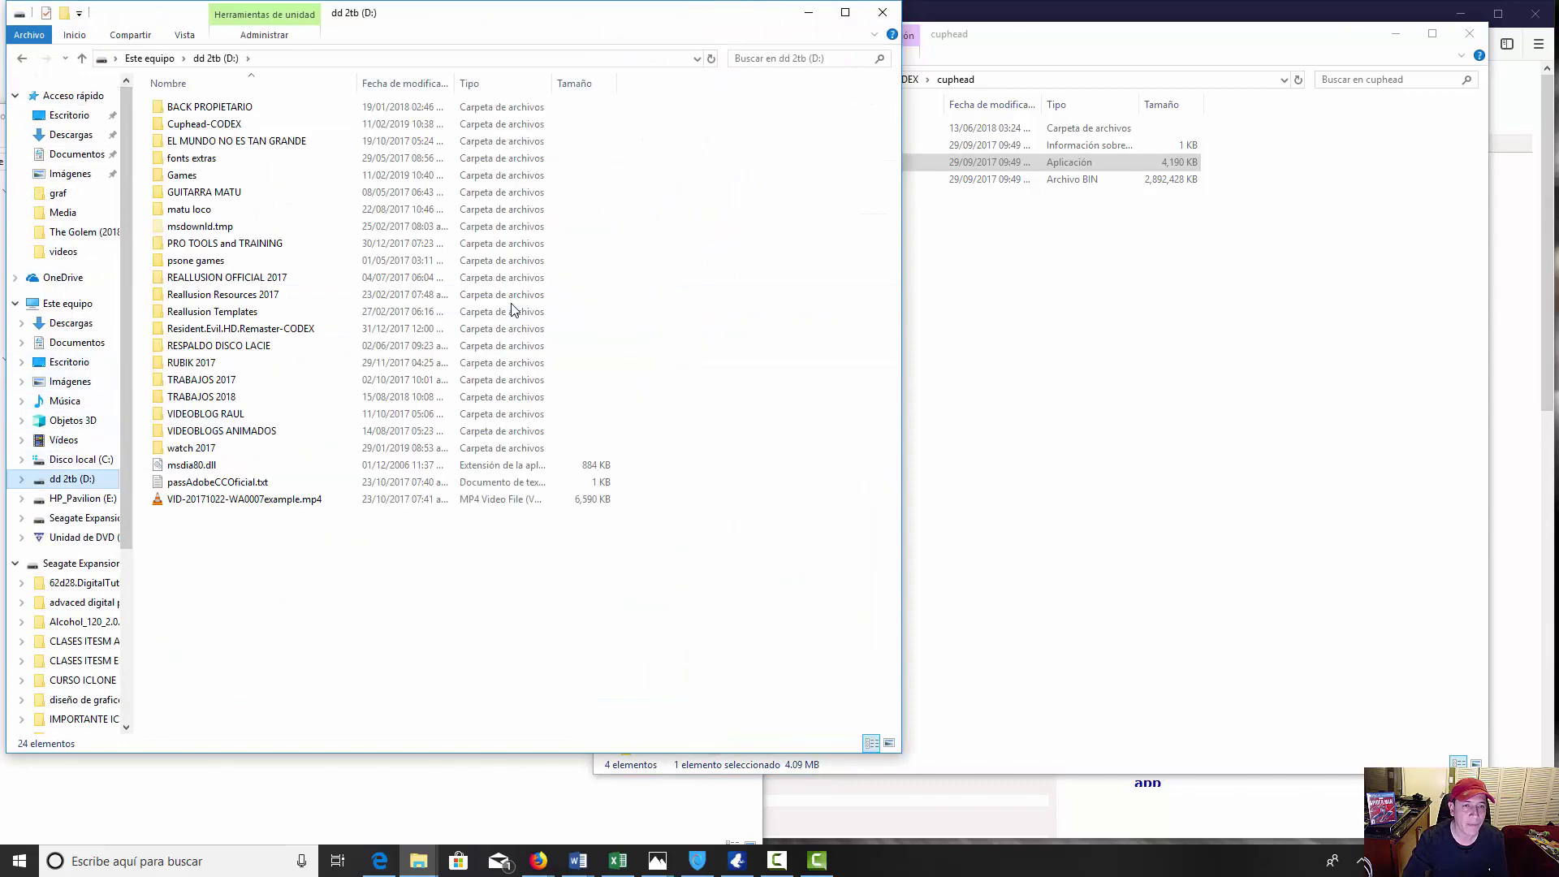
pyautogui.press('Return')
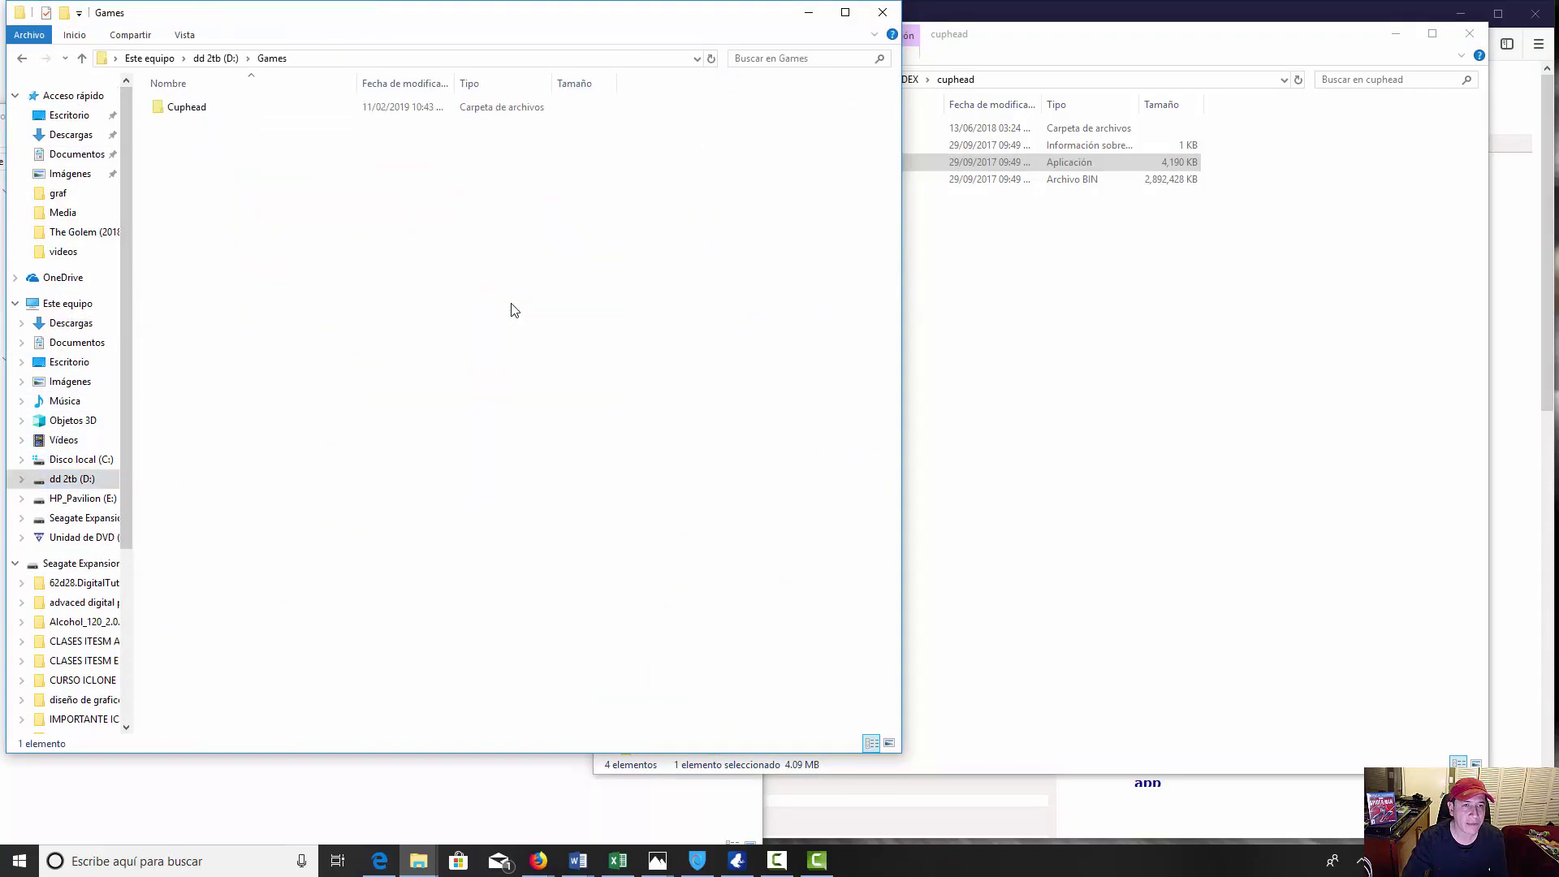
pyautogui.press('Down')
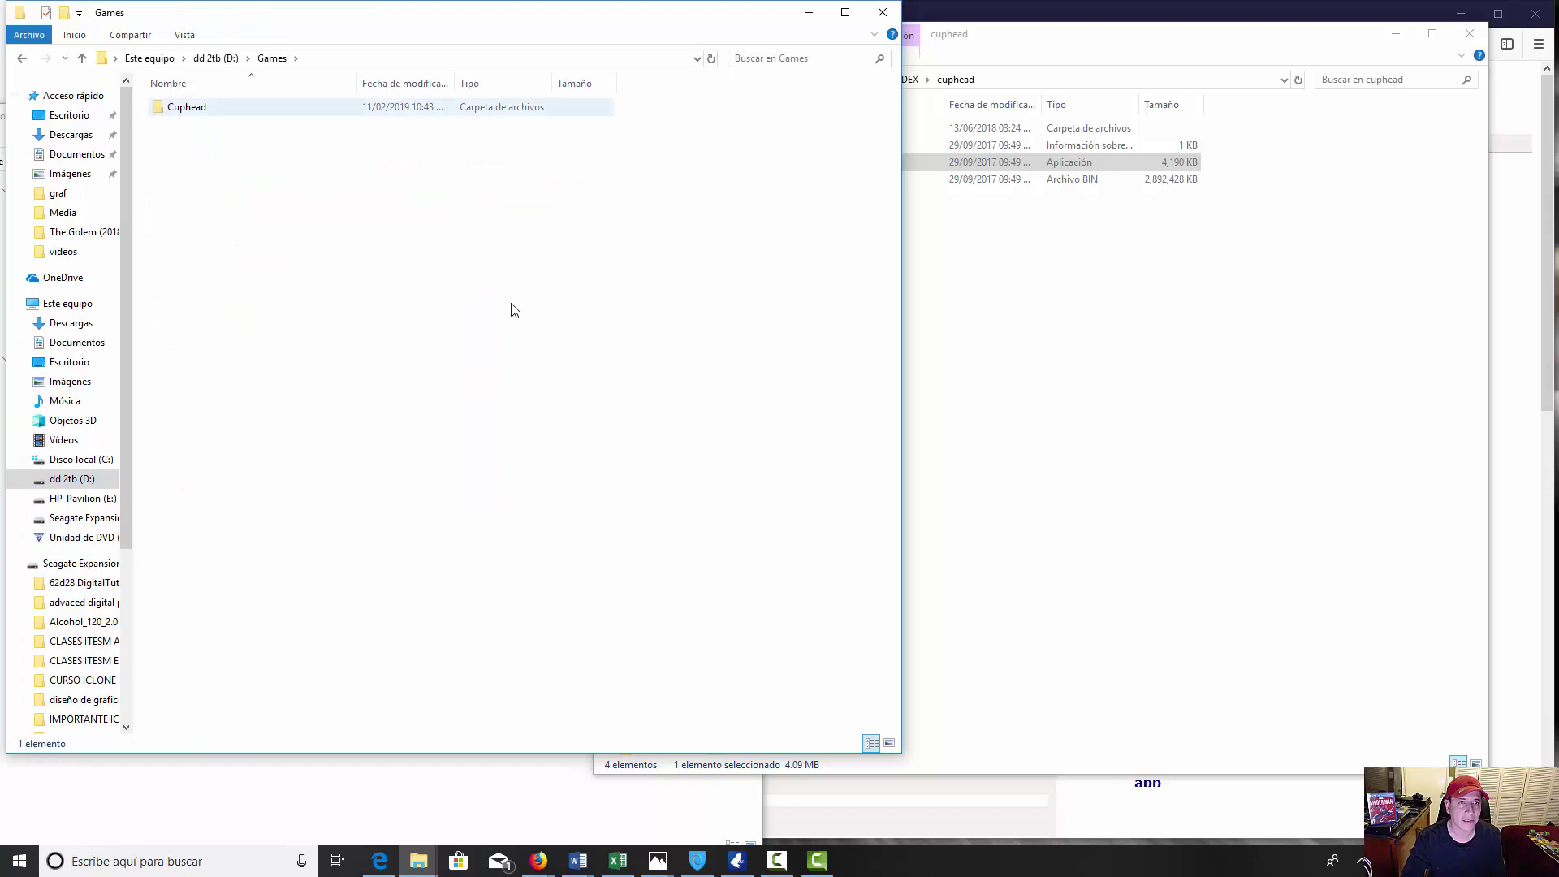
pyautogui.press('Return')
# Step: Select Cuphead.exe in the installed game's folder and bring up its file options
pyautogui.press('Down')
pyautogui.press('Down')
pyautogui.press('Down')
pyautogui.press('Down')
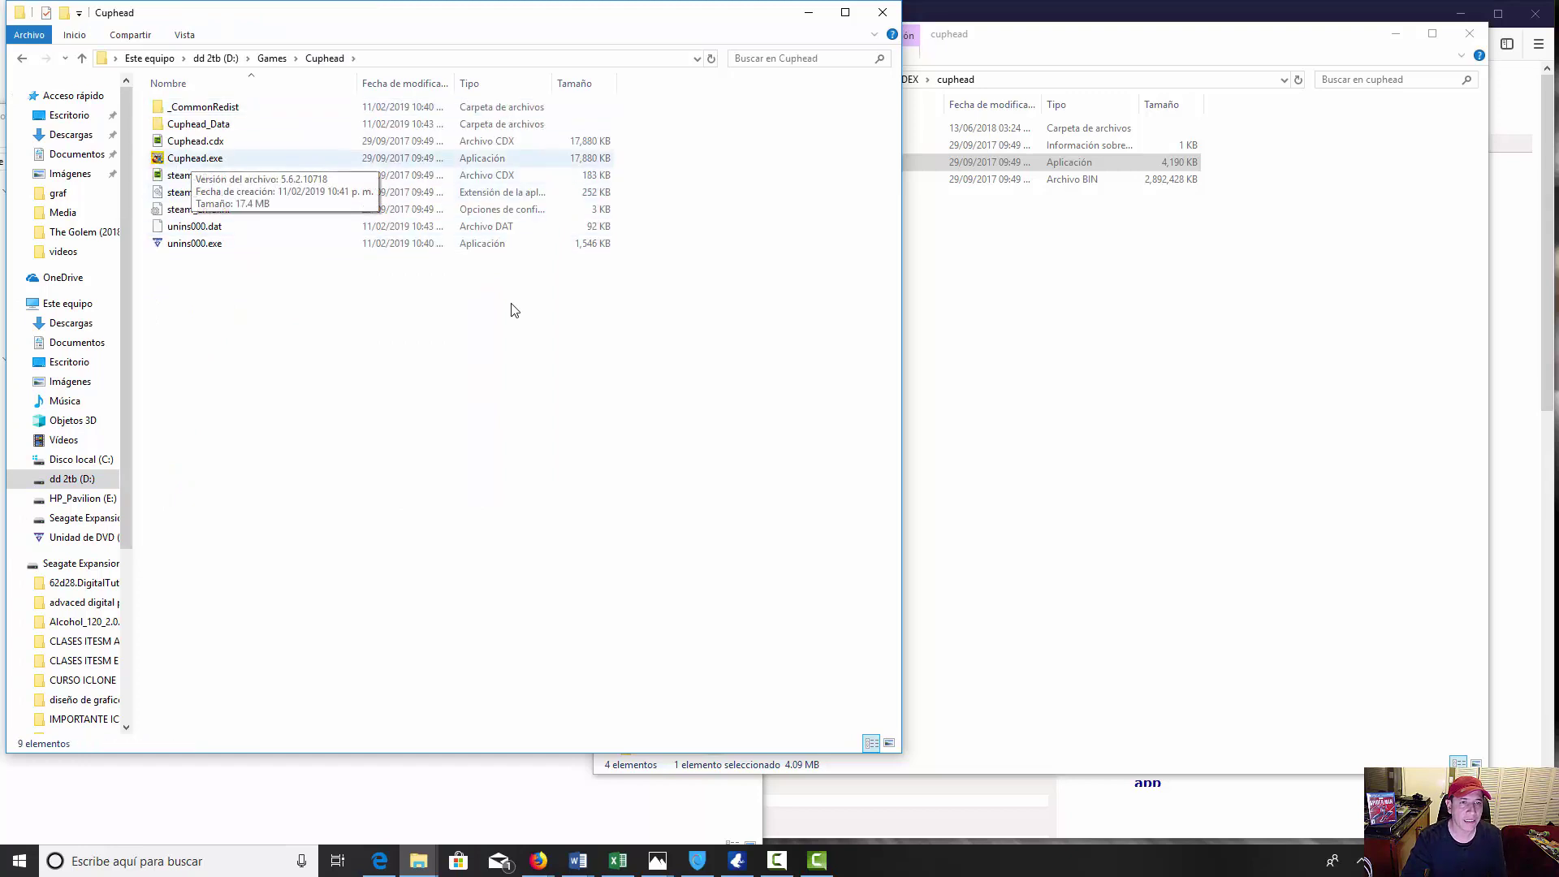
pyautogui.press('space')
pyautogui.press('Menu')
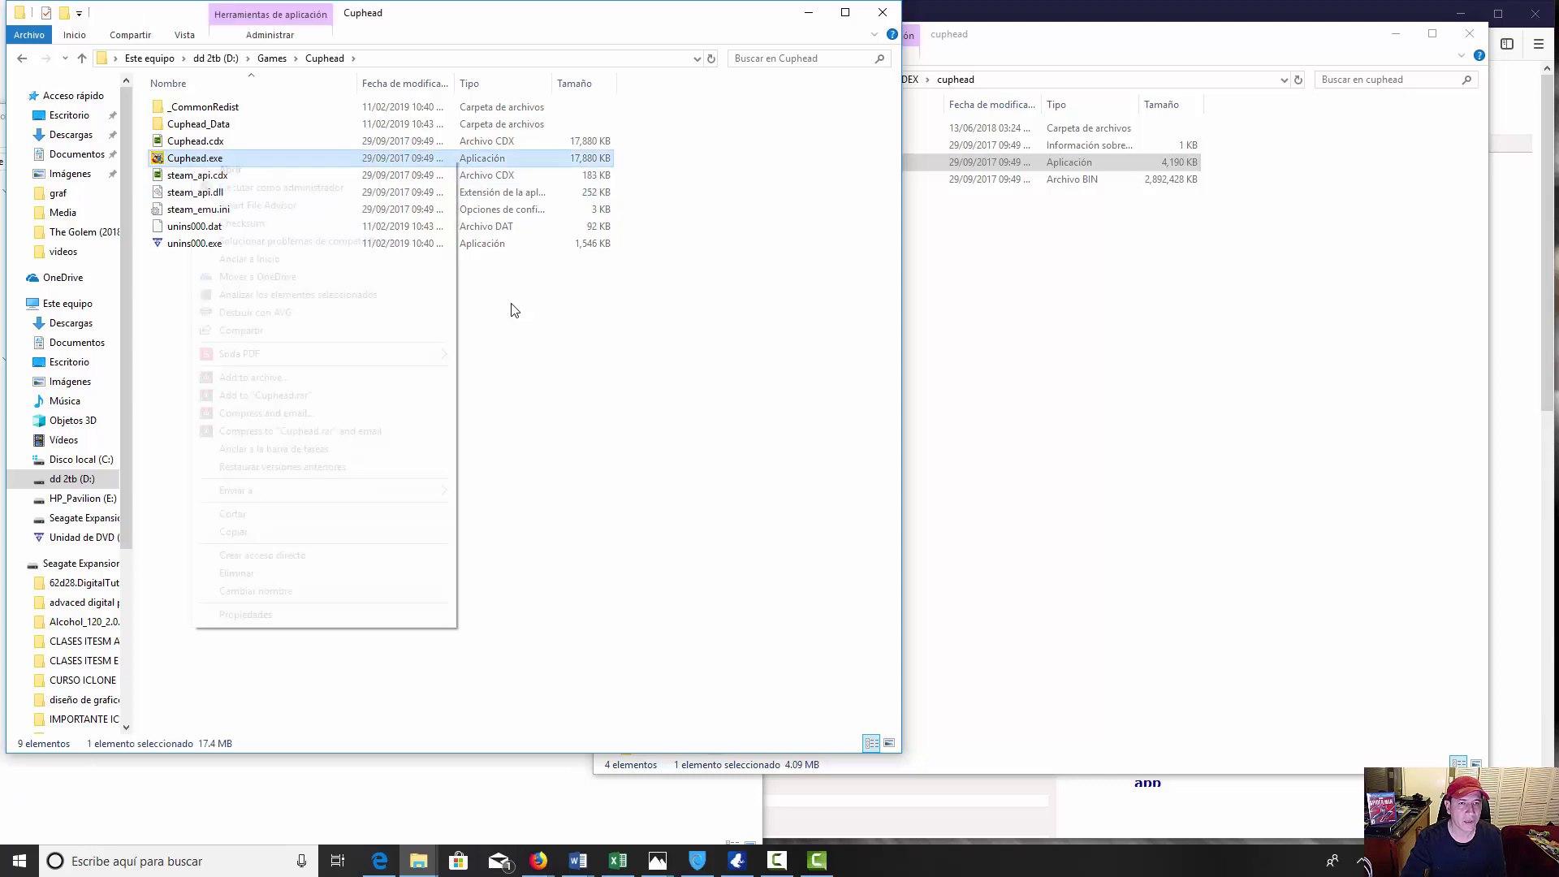
# Step: Return to the Cuphead-CODEX folder, open ReadMe!!!.txt, and close it
pyautogui.hotkey('alt', 'Tab')
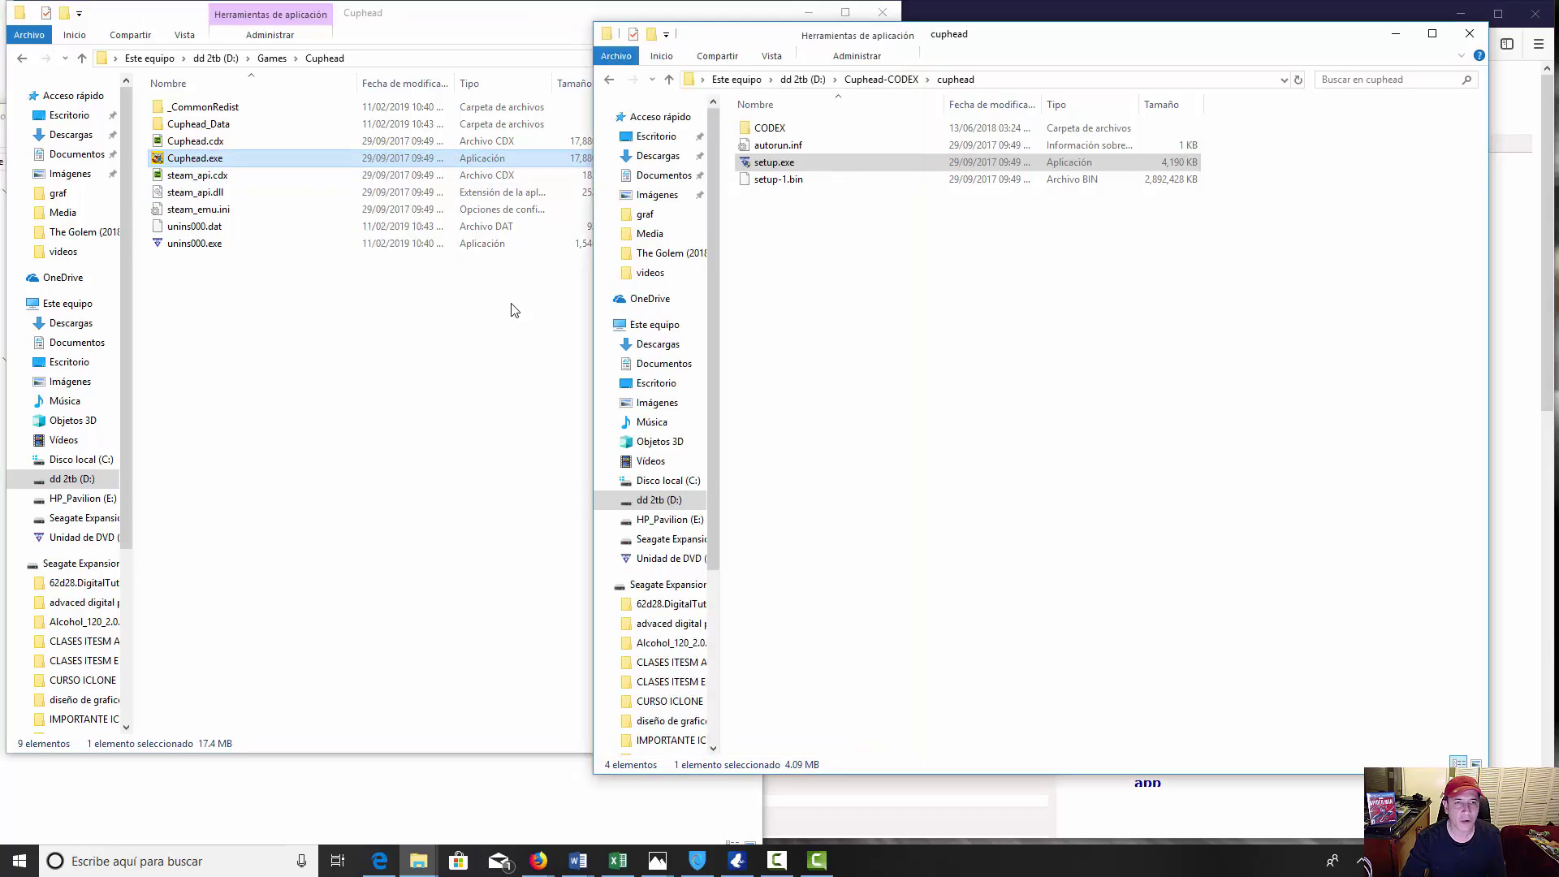
pyautogui.press('BackSpace')
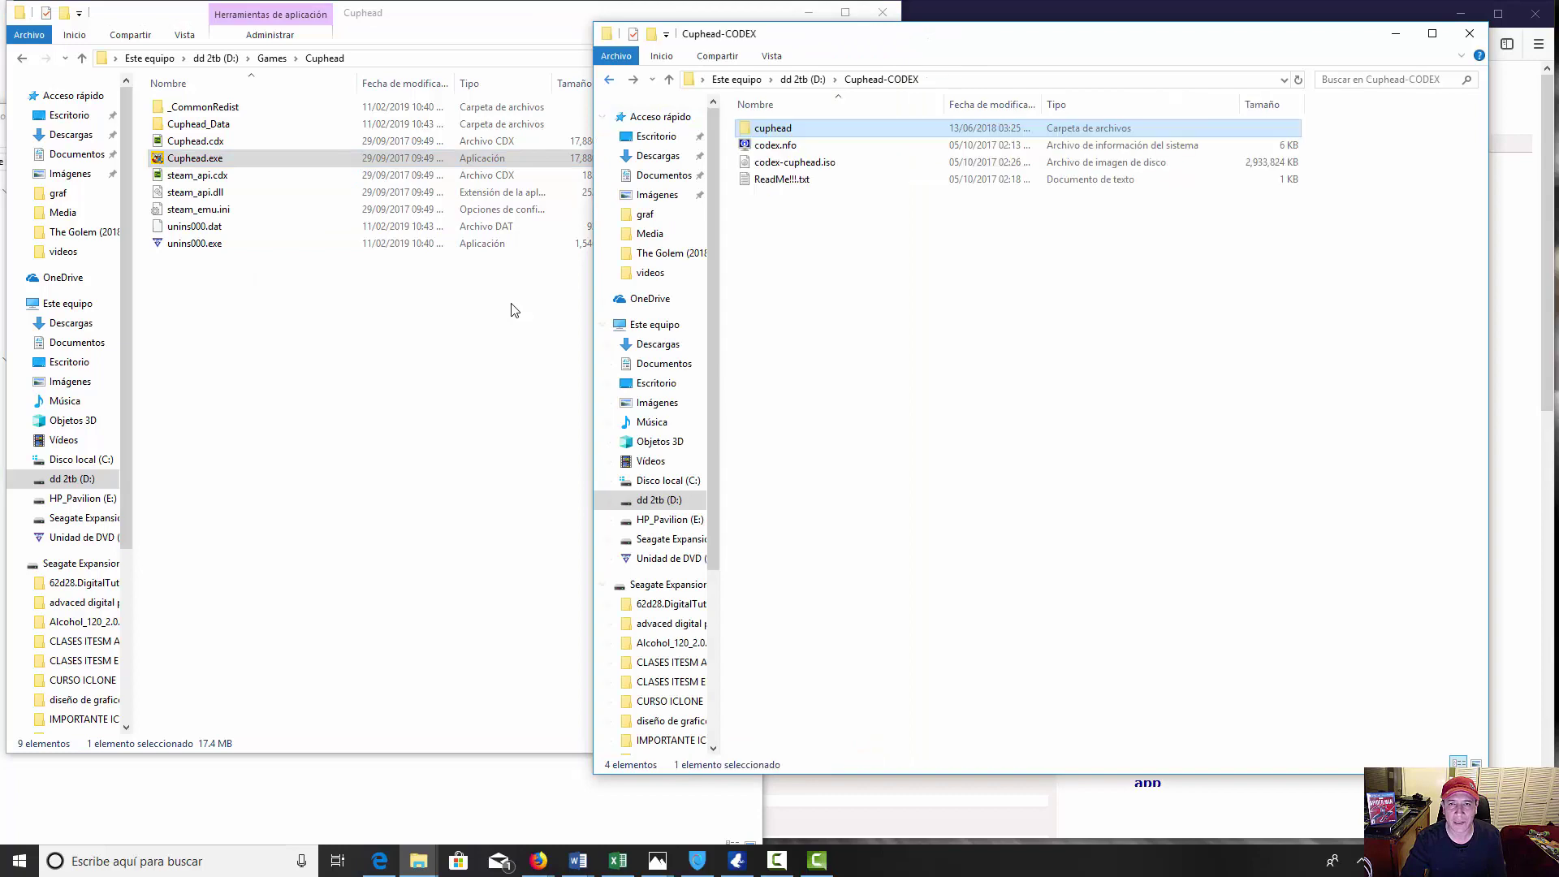
pyautogui.press('Down')
pyautogui.press('Down')
pyautogui.press('Down')
pyautogui.press('Return')
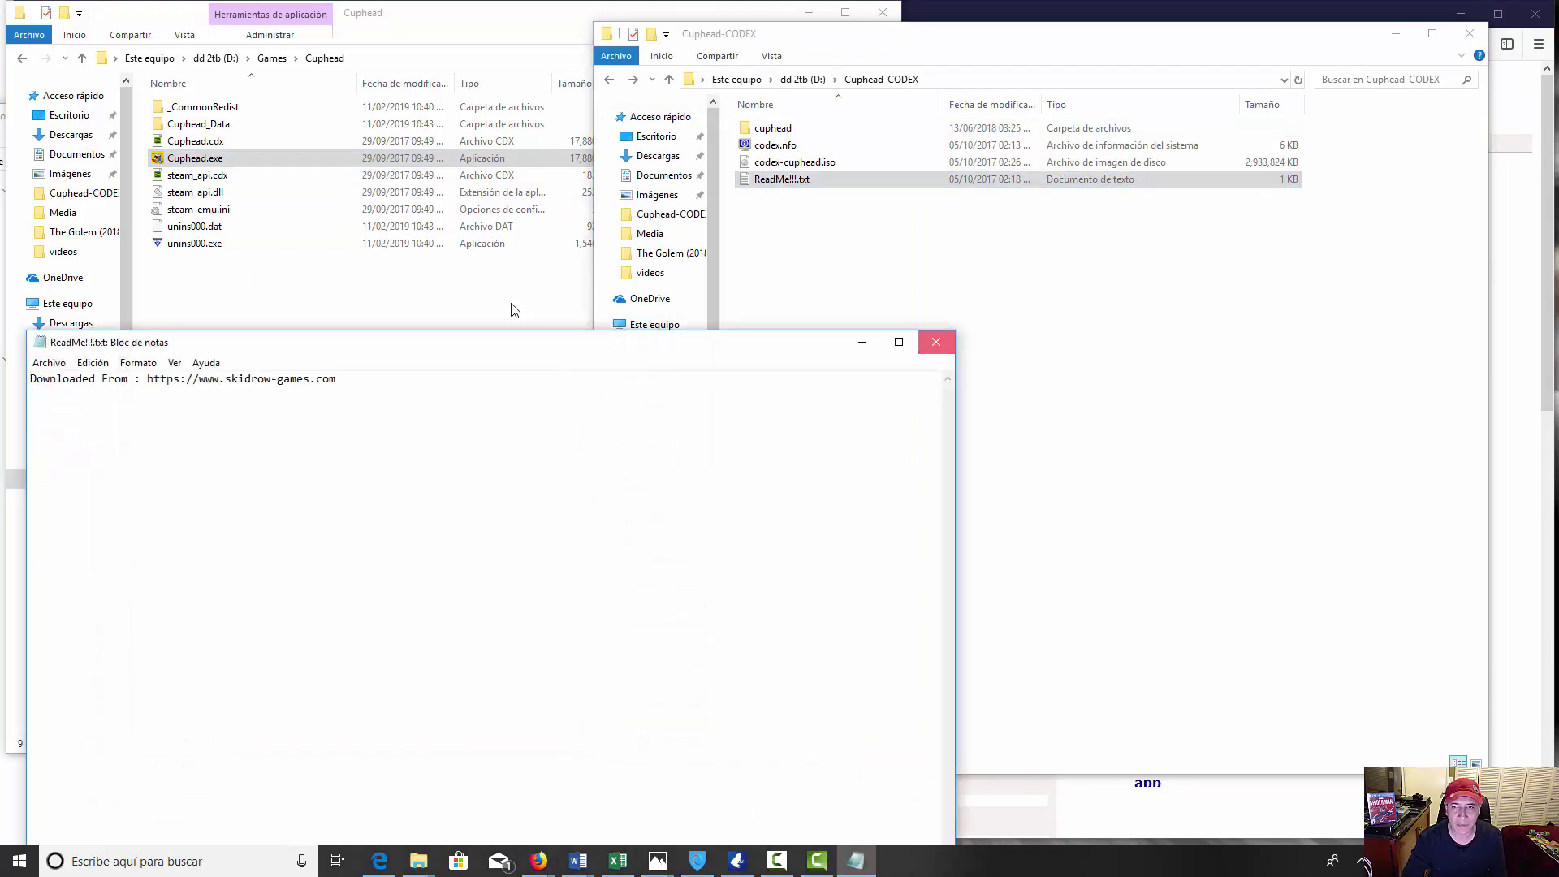
pyautogui.hotkey('alt', 'F4')
# Step: Reopen codex.nfo with Bloc de notas, highlight the note about blocking the game's exe in the firewall, and minimize the window
pyautogui.press('Up')
pyautogui.press('Up')
pyautogui.hotkey('shift', 'F10')
pyautogui.press('Down')
pyautogui.press('Down')
pyautogui.press('Down')
pyautogui.press('Down')
pyautogui.press('Down')
pyautogui.press('Down')
pyautogui.press('Down')
pyautogui.press('Down')
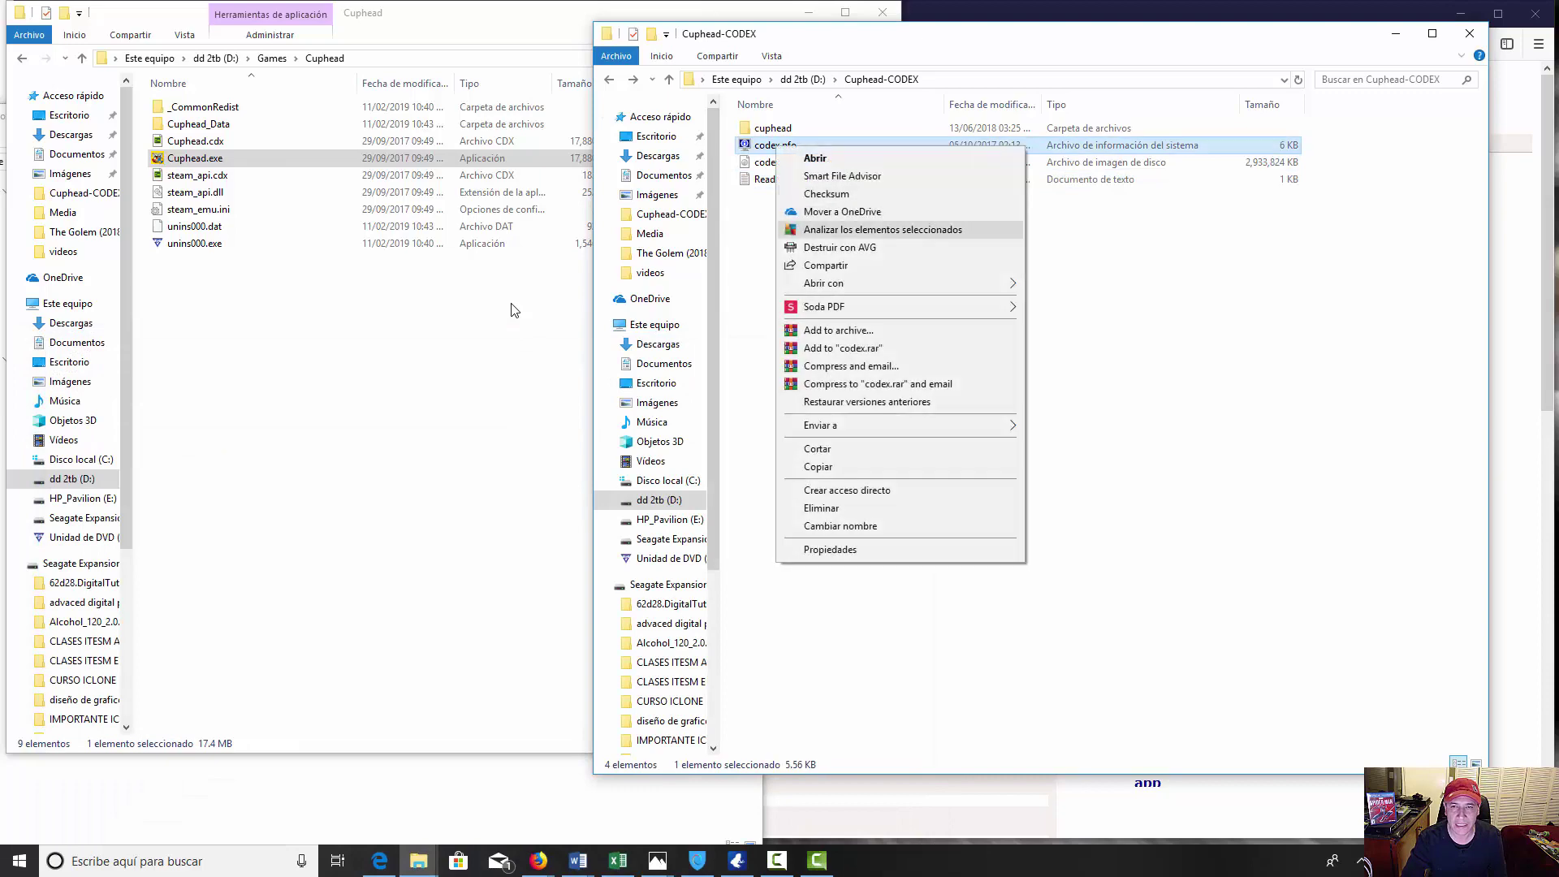
pyautogui.press('Right')
pyautogui.press('Up')
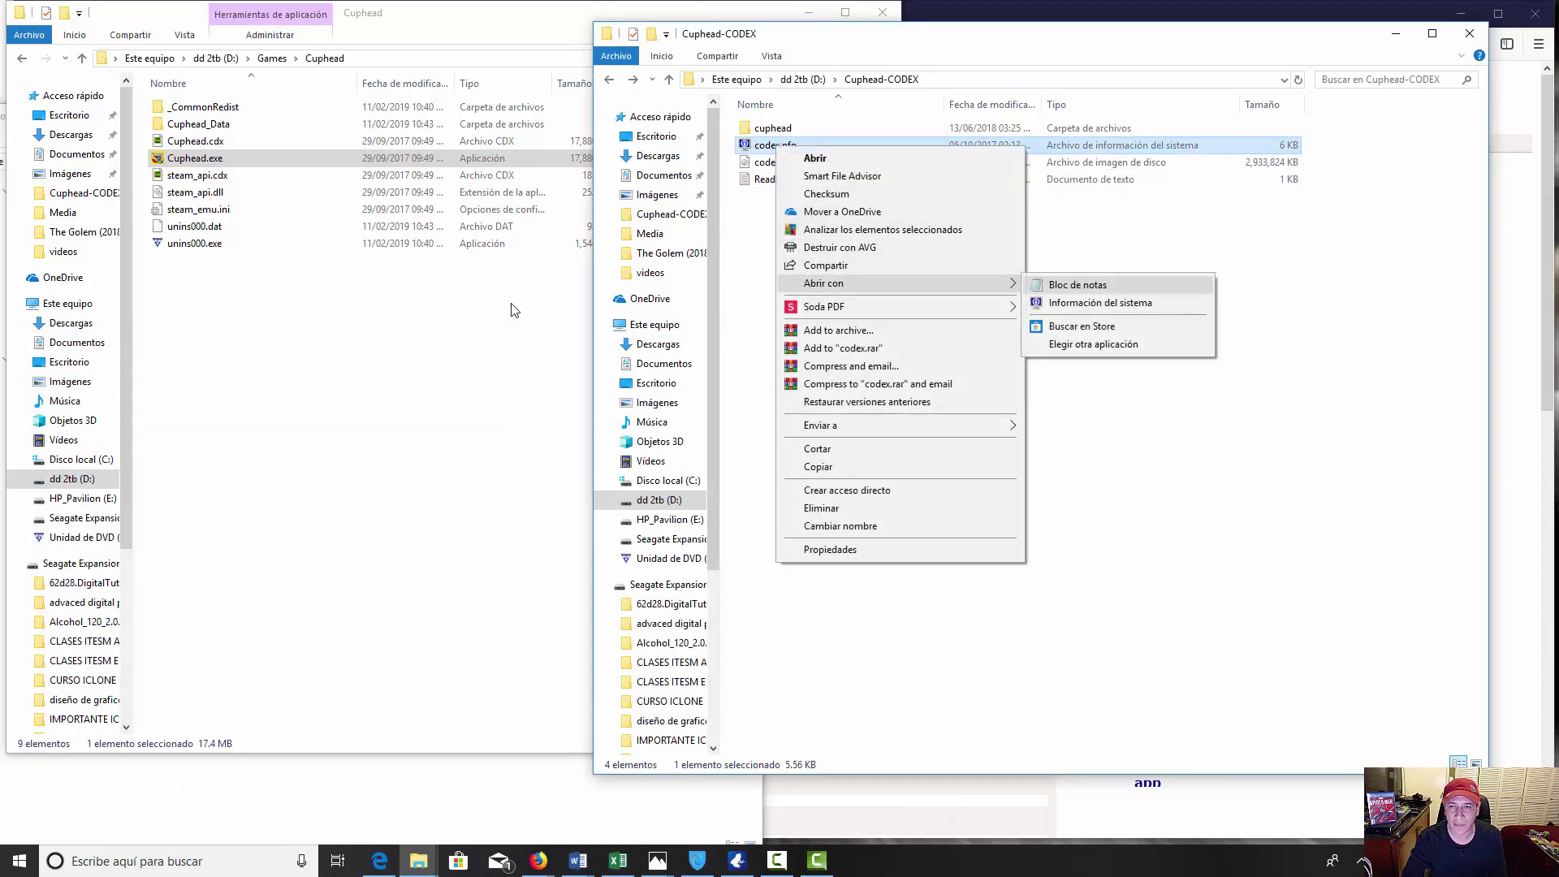
pyautogui.press('Return')
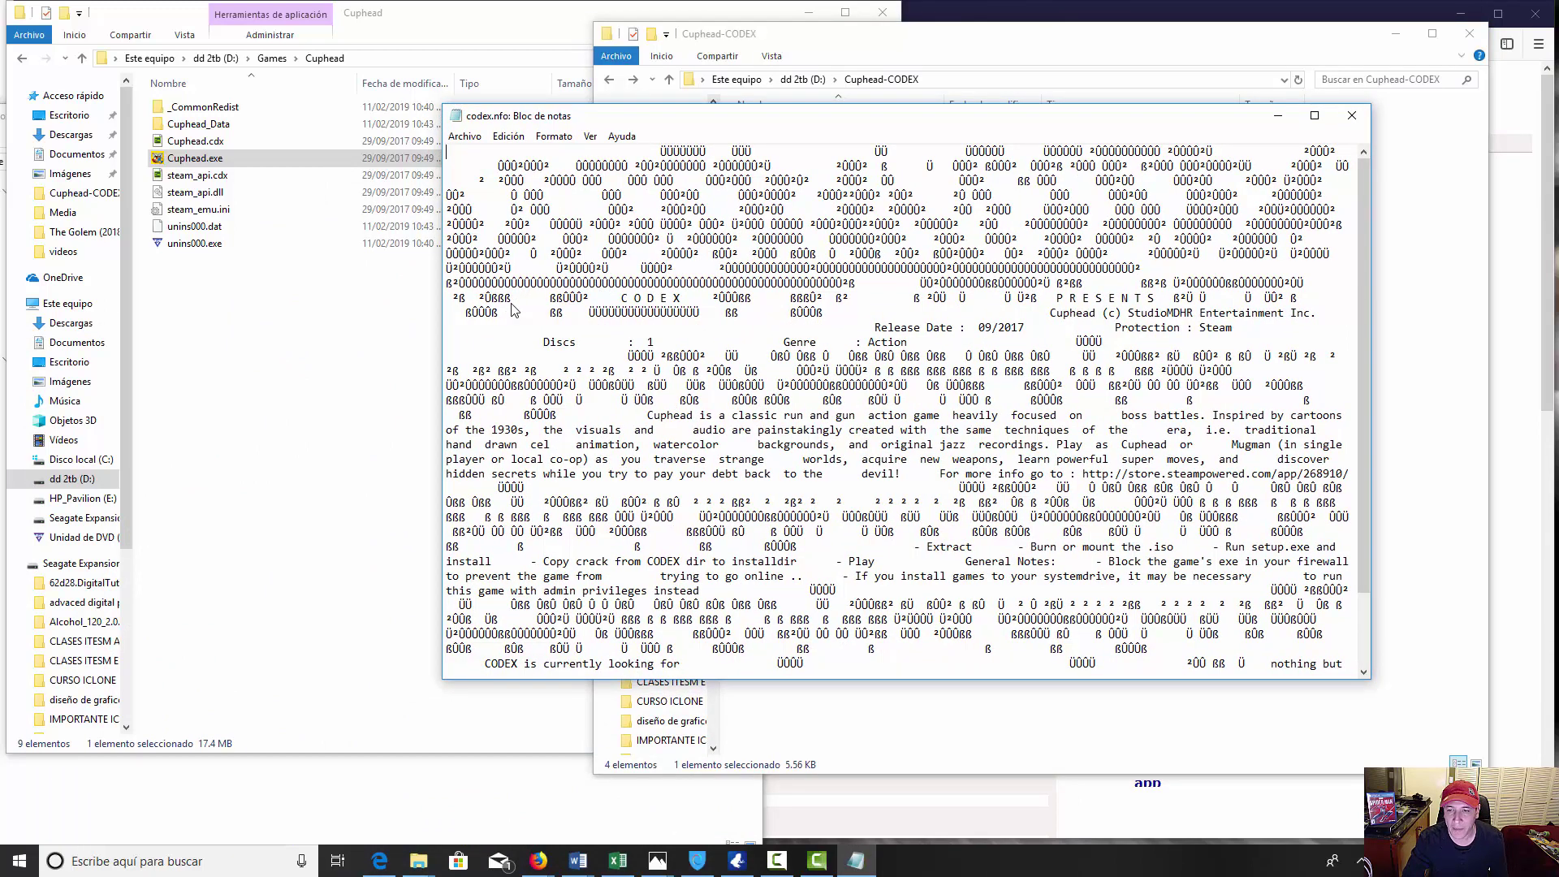
pyautogui.moveTo(1108, 561); pyautogui.dragTo(792, 575)
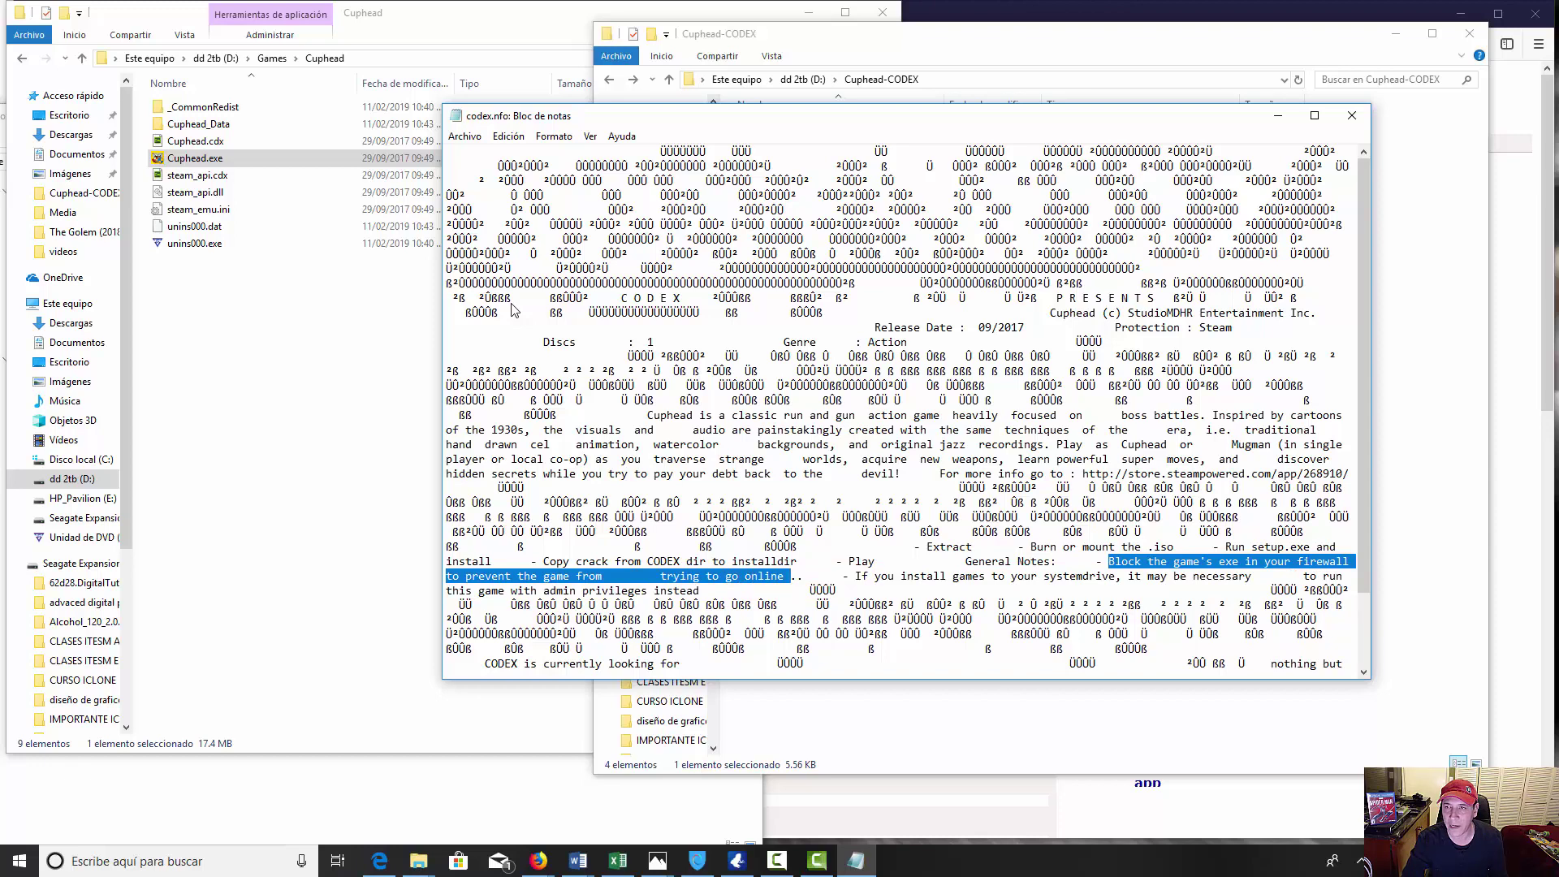
pyautogui.click(1278, 116)
# Step: Search Windows for "panel" and open Panel de control
pyautogui.press('super+s')
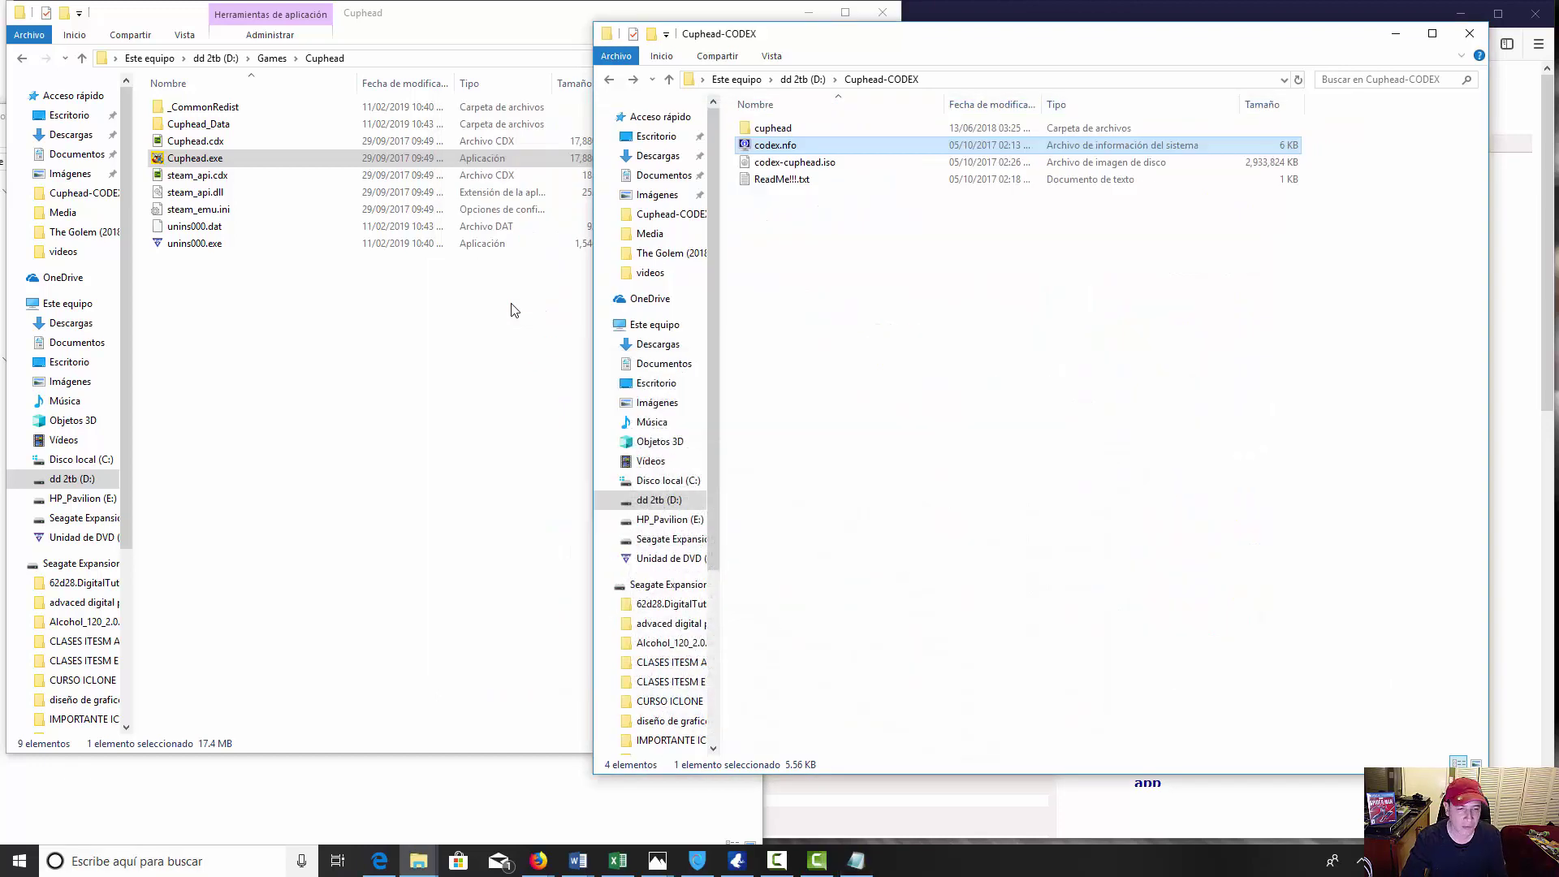
pyautogui.write('pa')
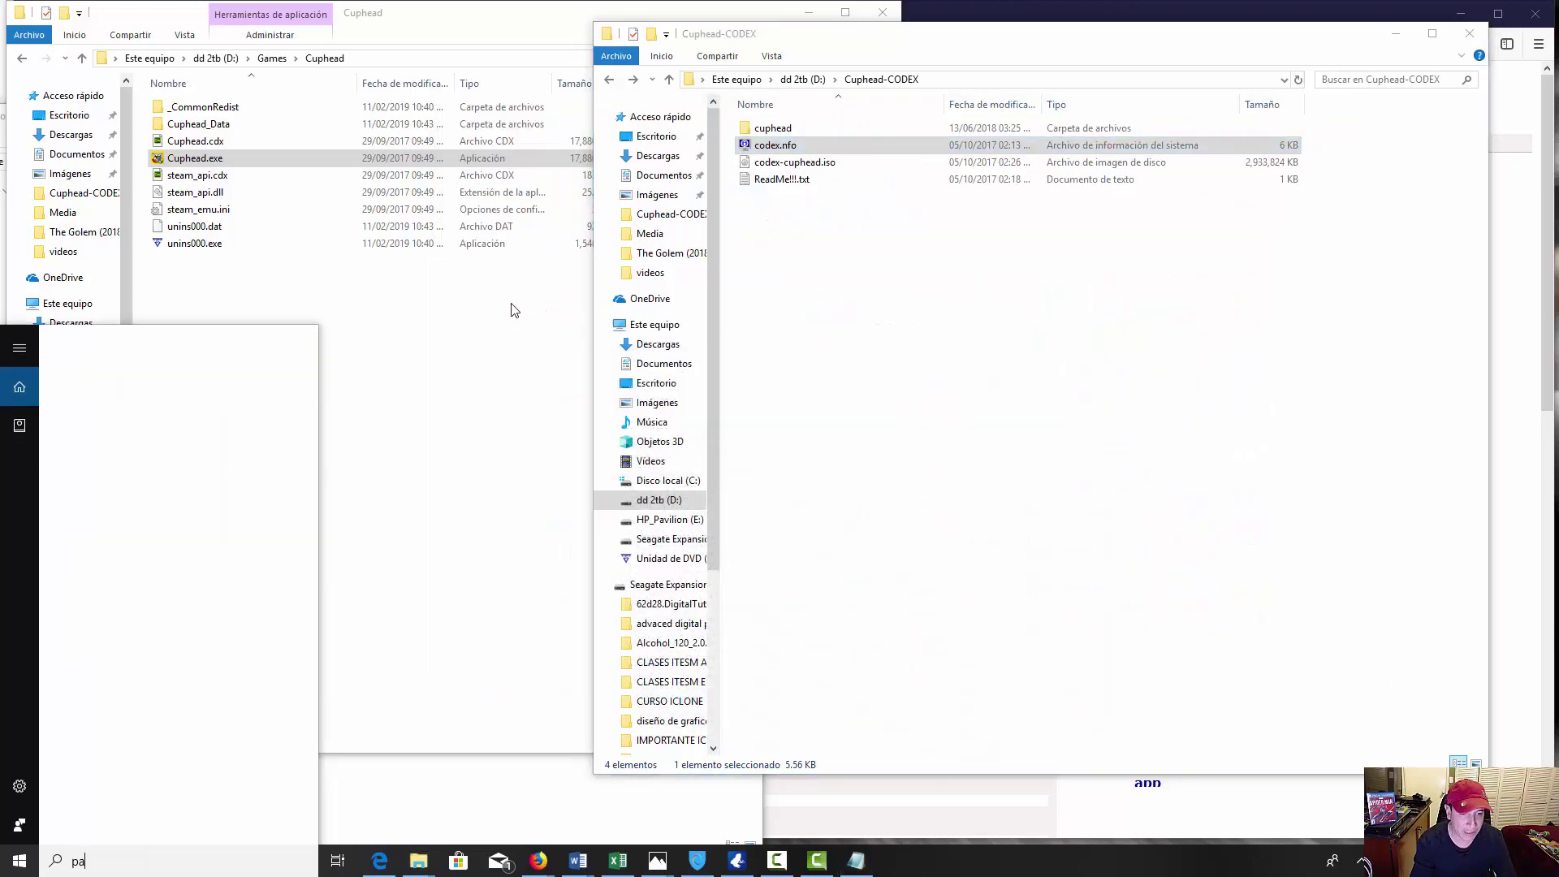
pyautogui.write('nel')
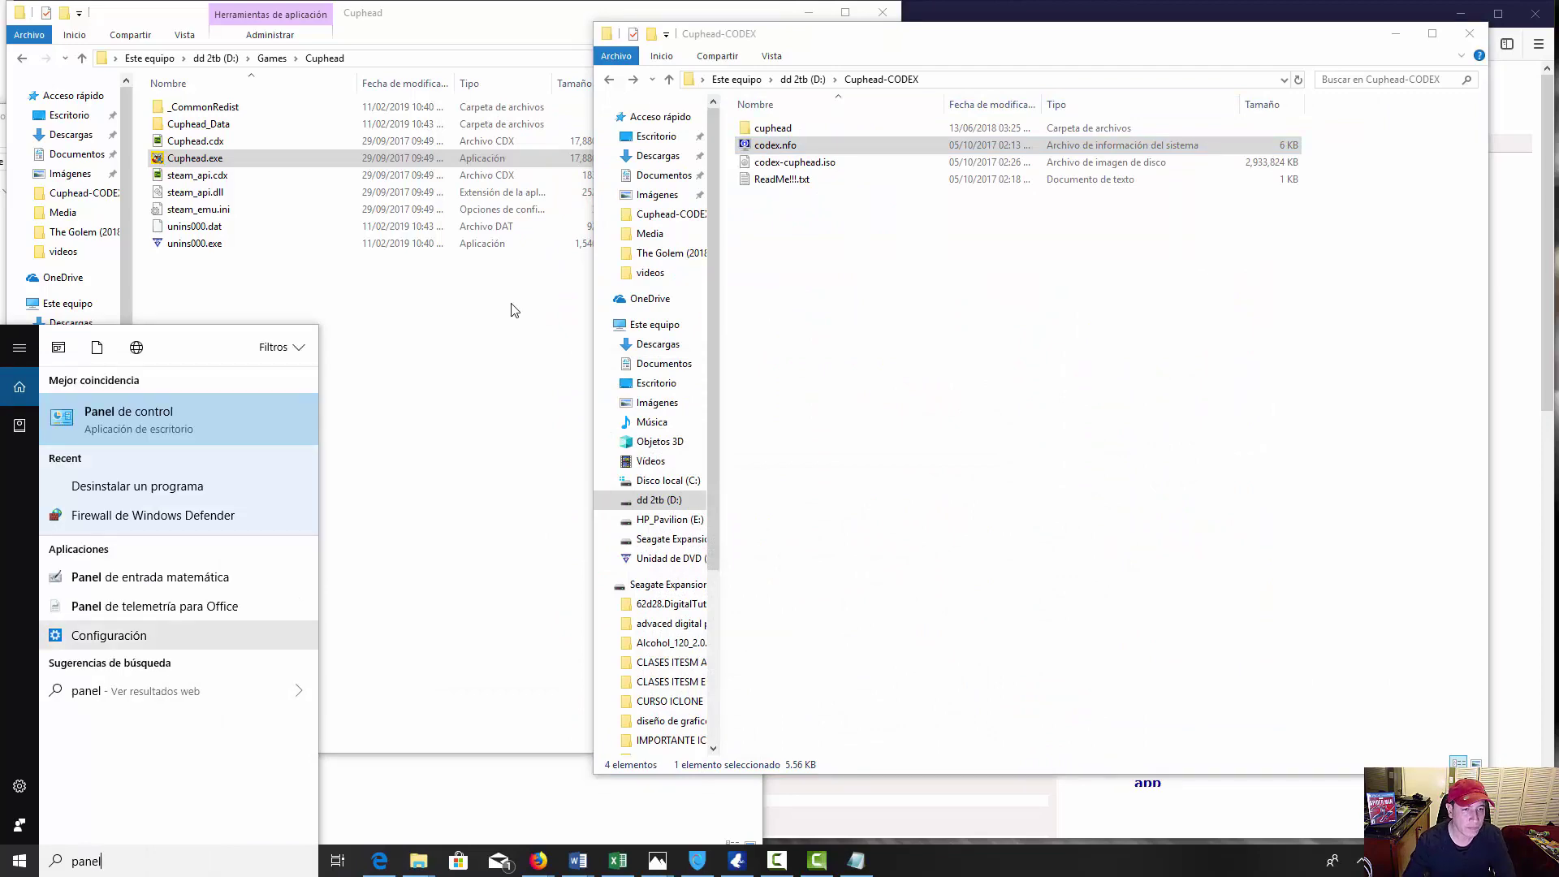
pyautogui.press('Escape')
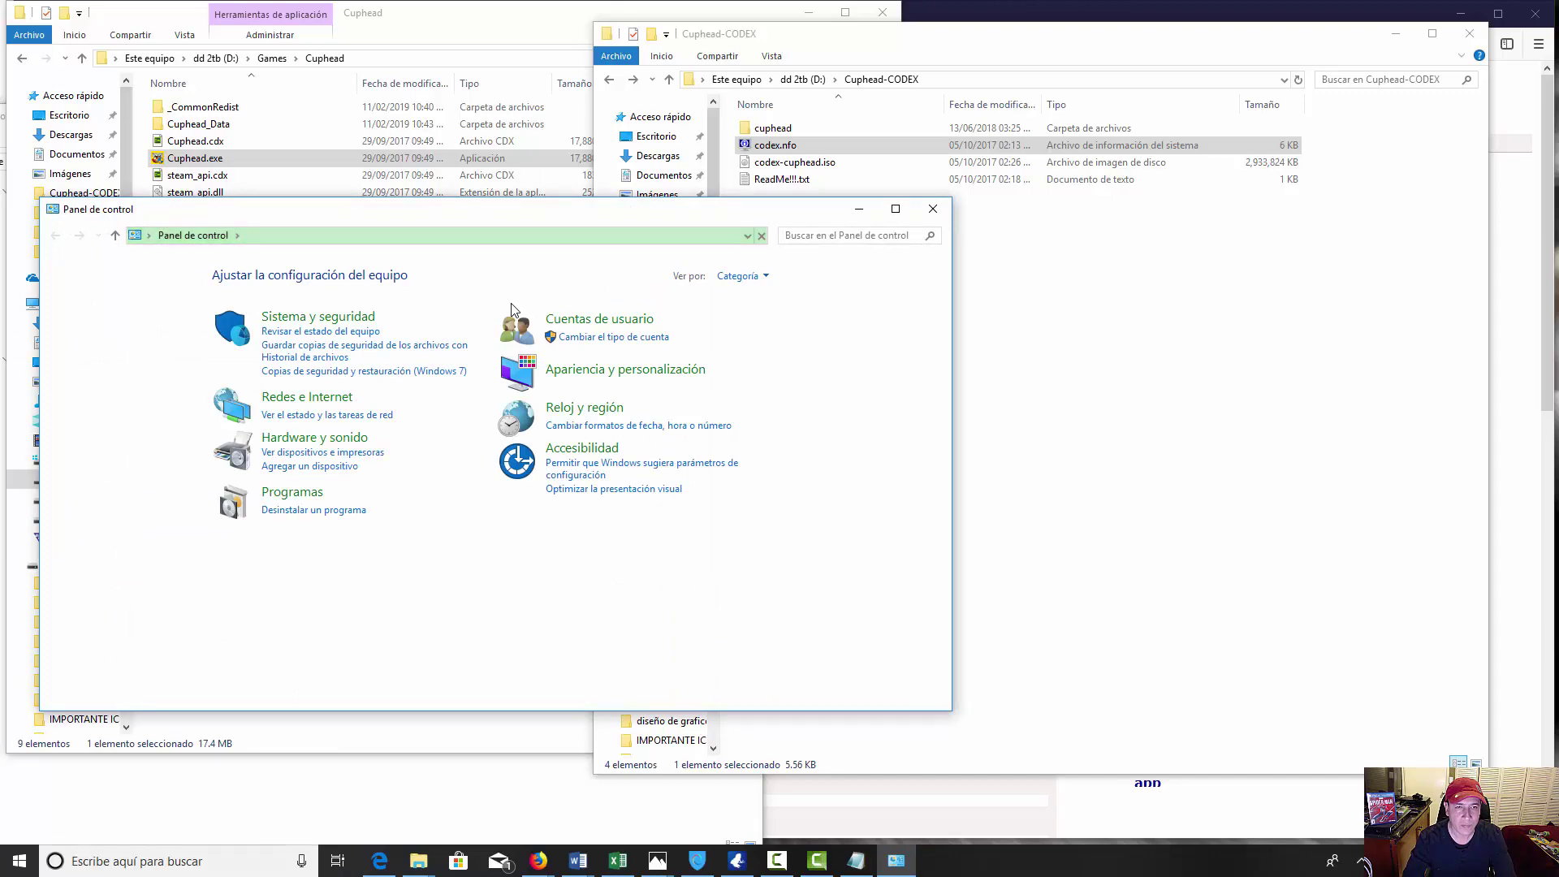
# Step: Open Sistema y seguridad, go to Firewall de Windows Defender and open its Configuración avanzada
pyautogui.press('Return')
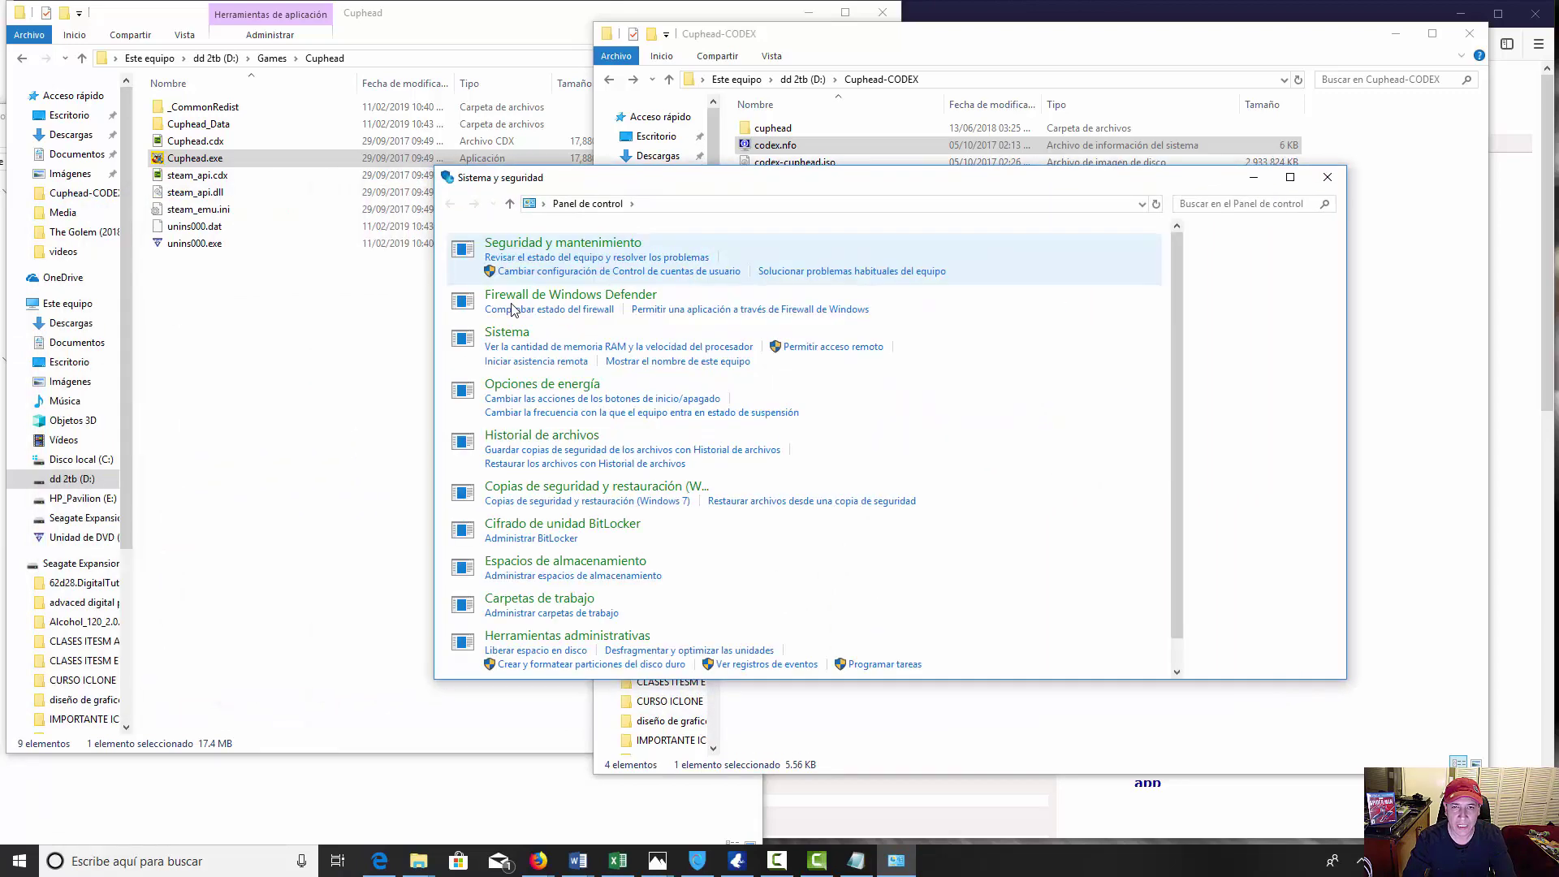
pyautogui.press('Down')
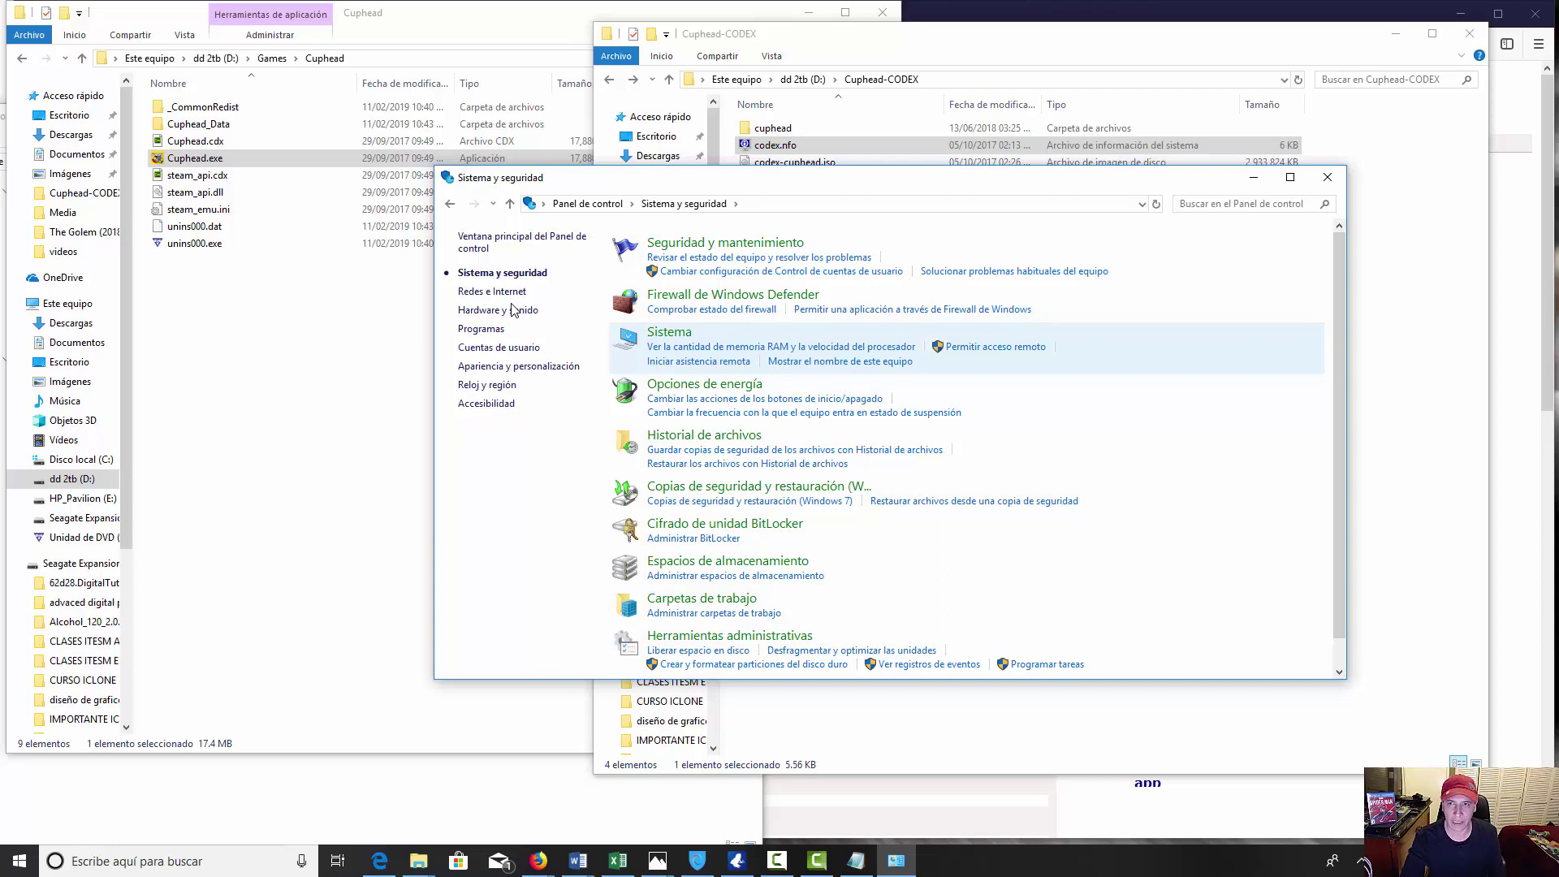
pyautogui.press('Up')
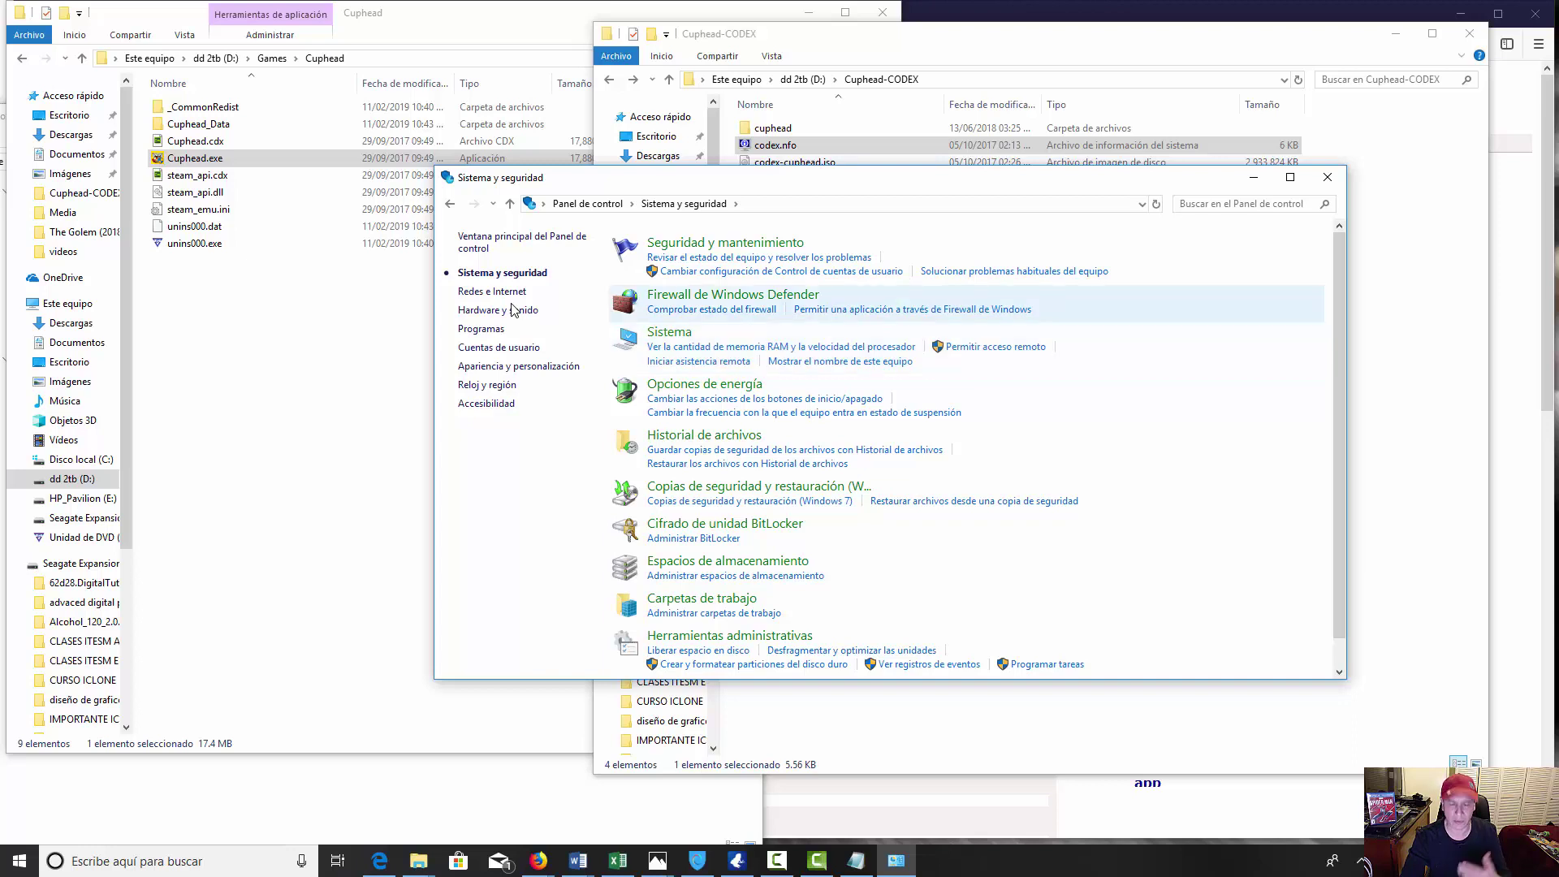
pyautogui.press('Up')
pyautogui.press('Down')
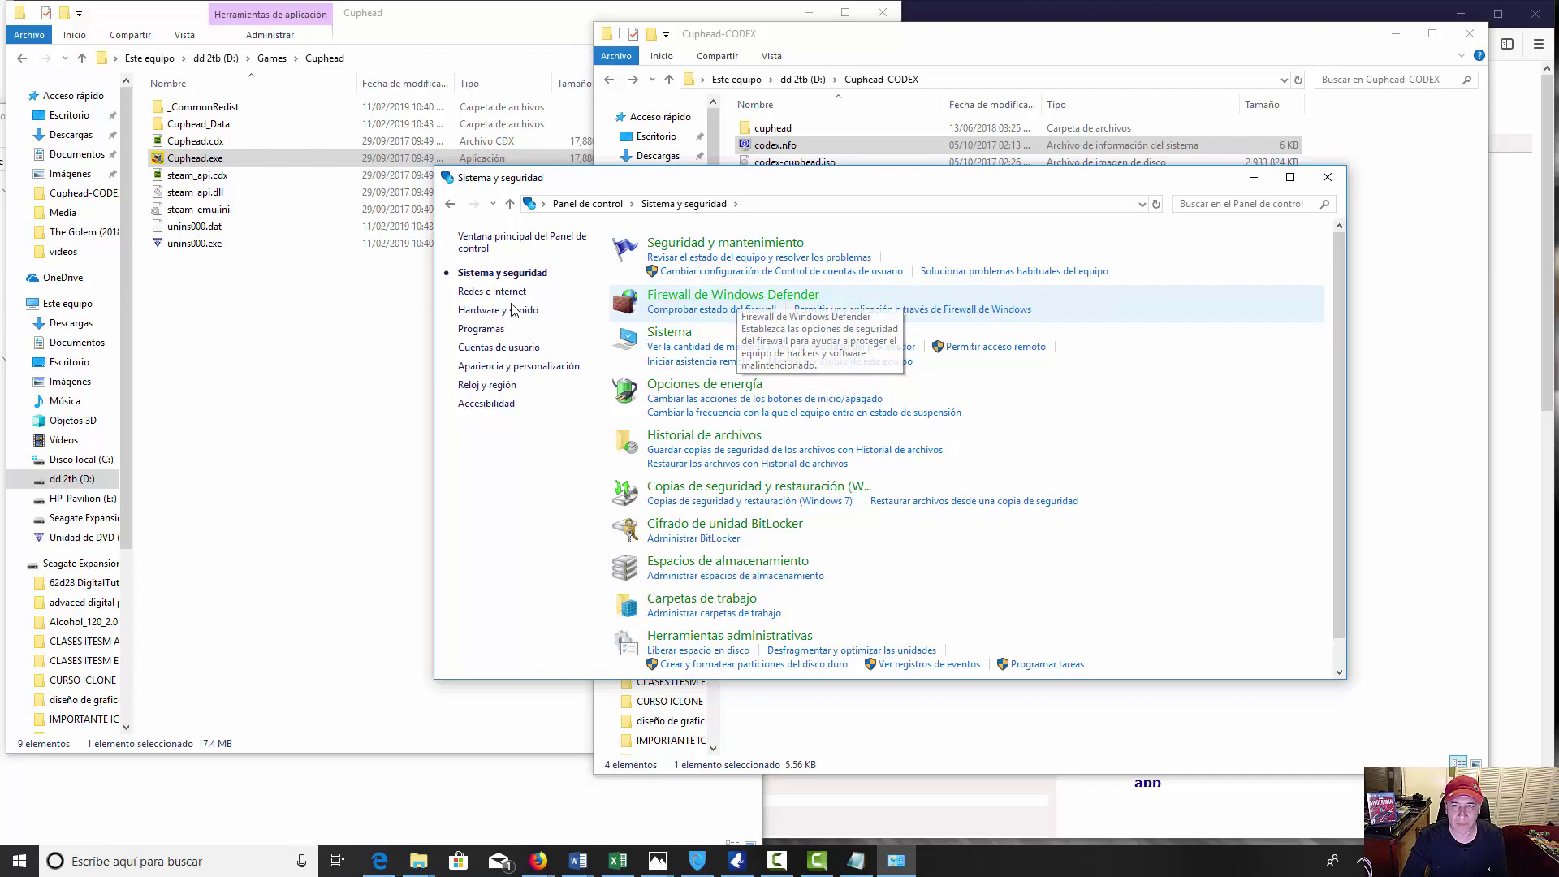
pyautogui.press('Return')
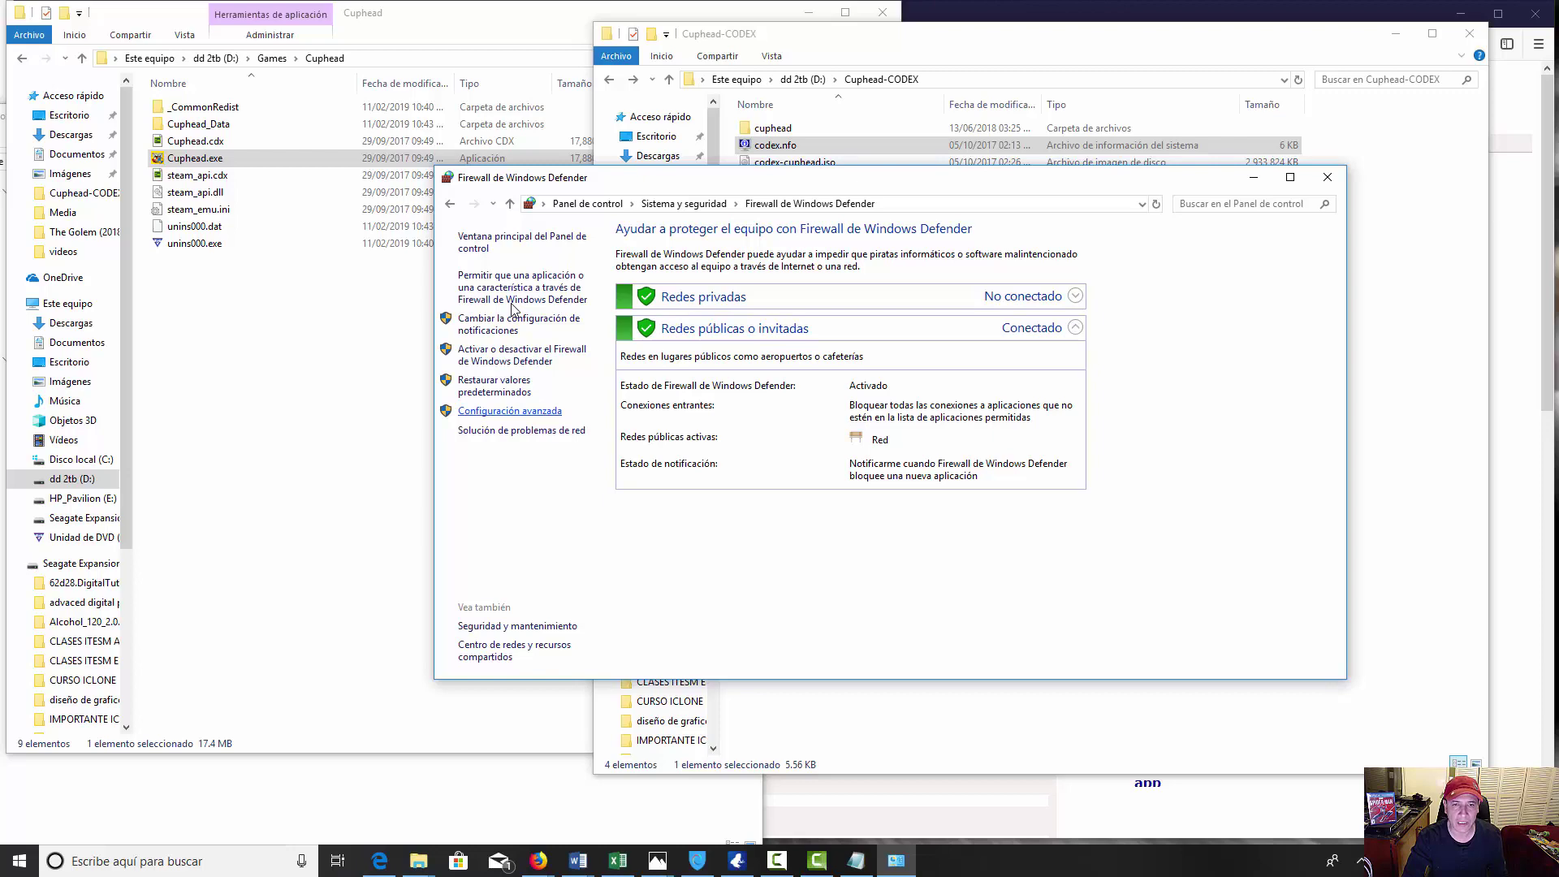
pyautogui.press('Return')
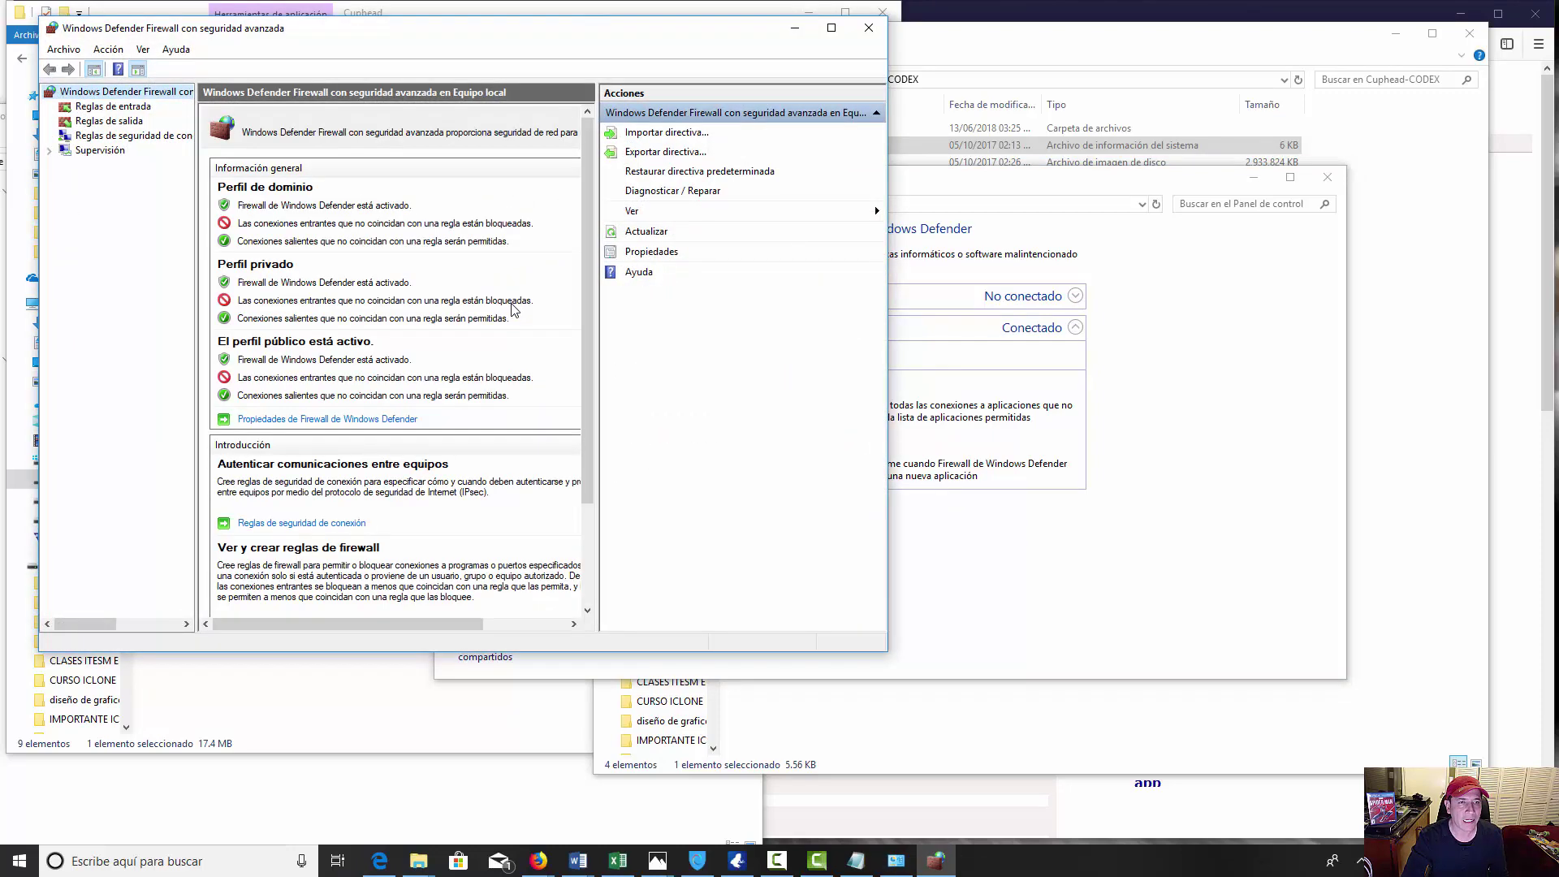
# Step: Start a new inbound rule of type Programa and set its program path to D:\Games\Cuphead\Cuphead.exe
pyautogui.press('Down')
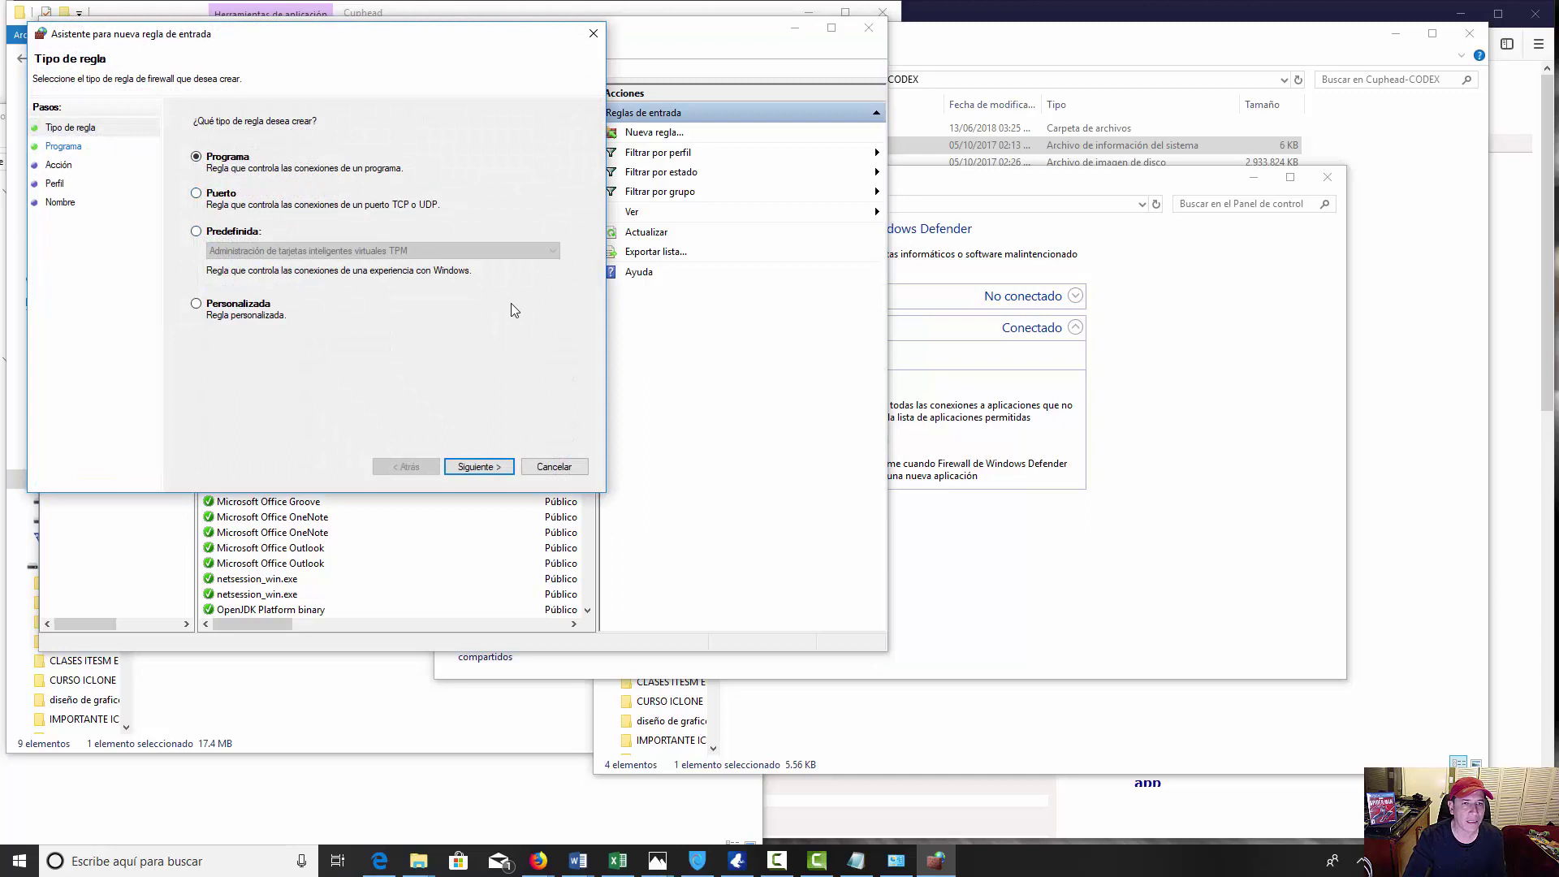
pyautogui.press('Return')
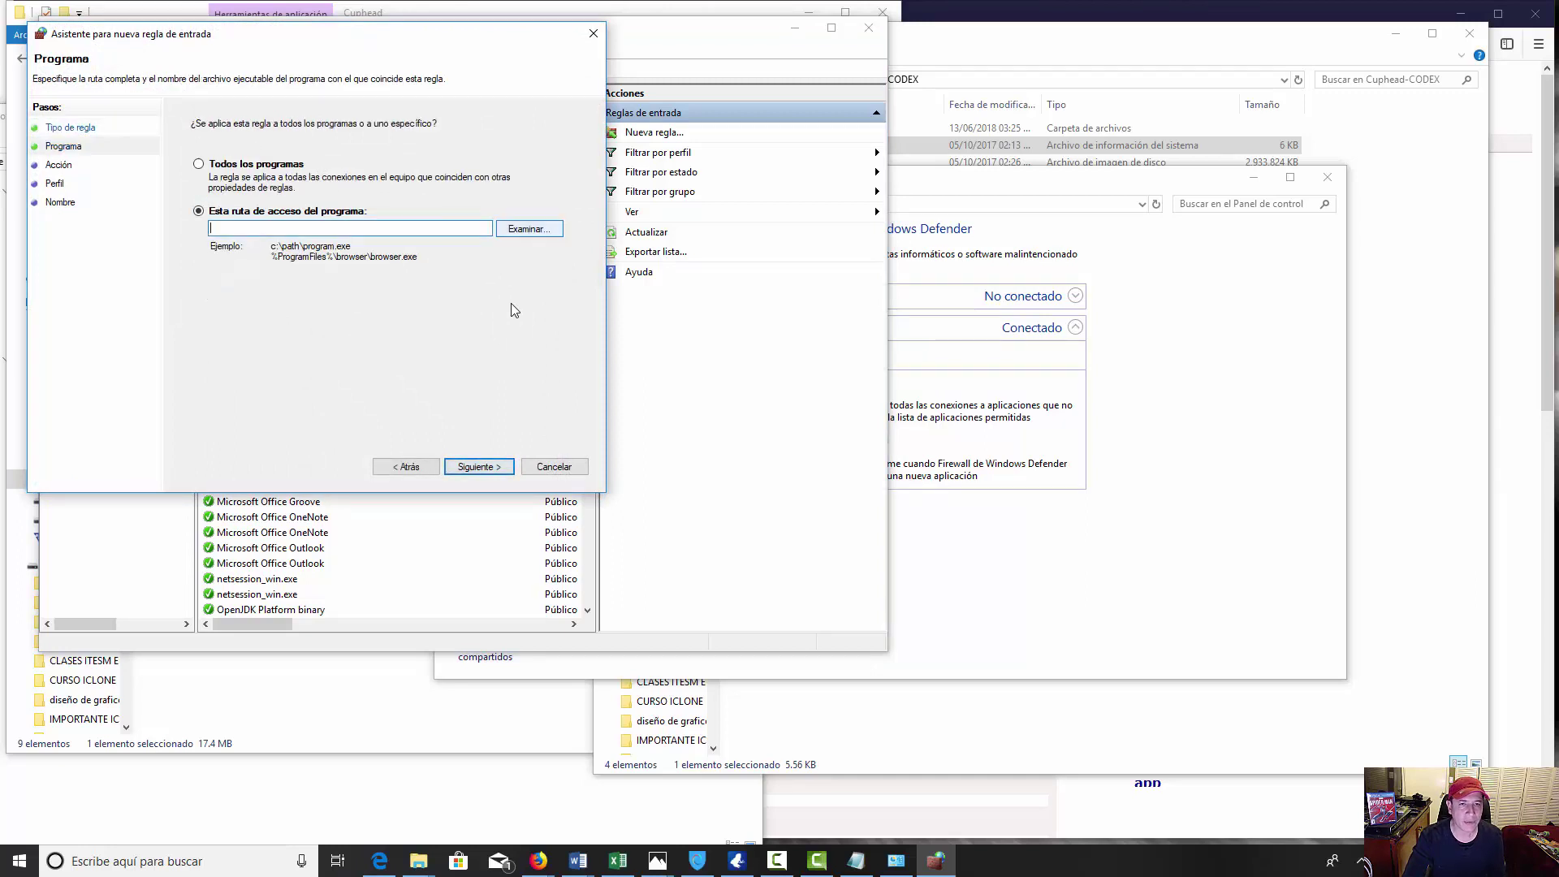
pyautogui.press('space')
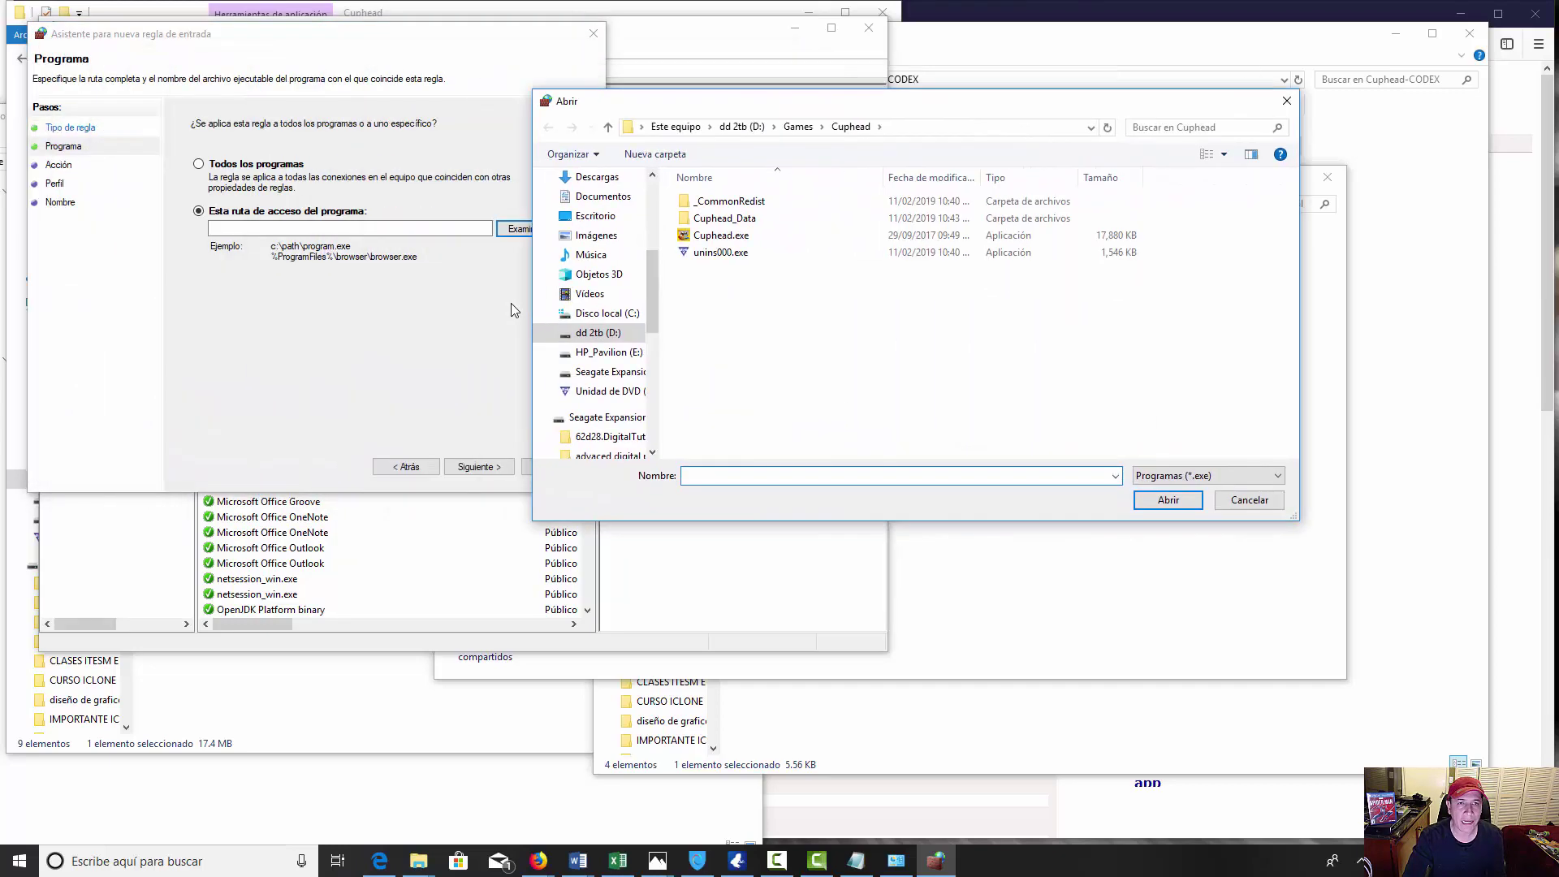
pyautogui.hotkey('alt', 'Up')
pyautogui.hotkey('alt', 'Up')
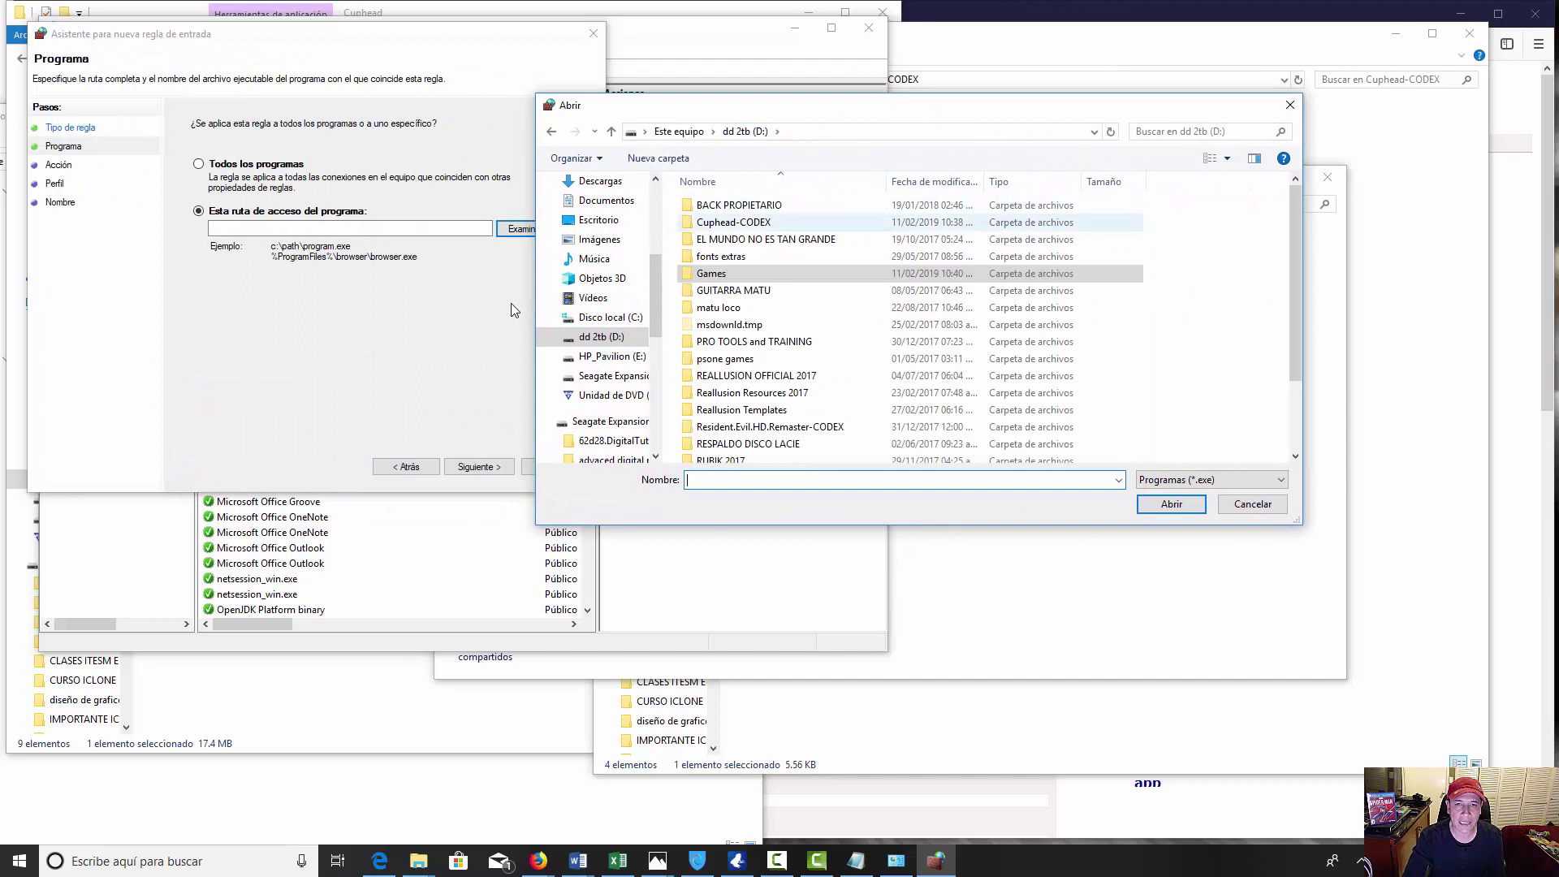
pyautogui.press('Return')
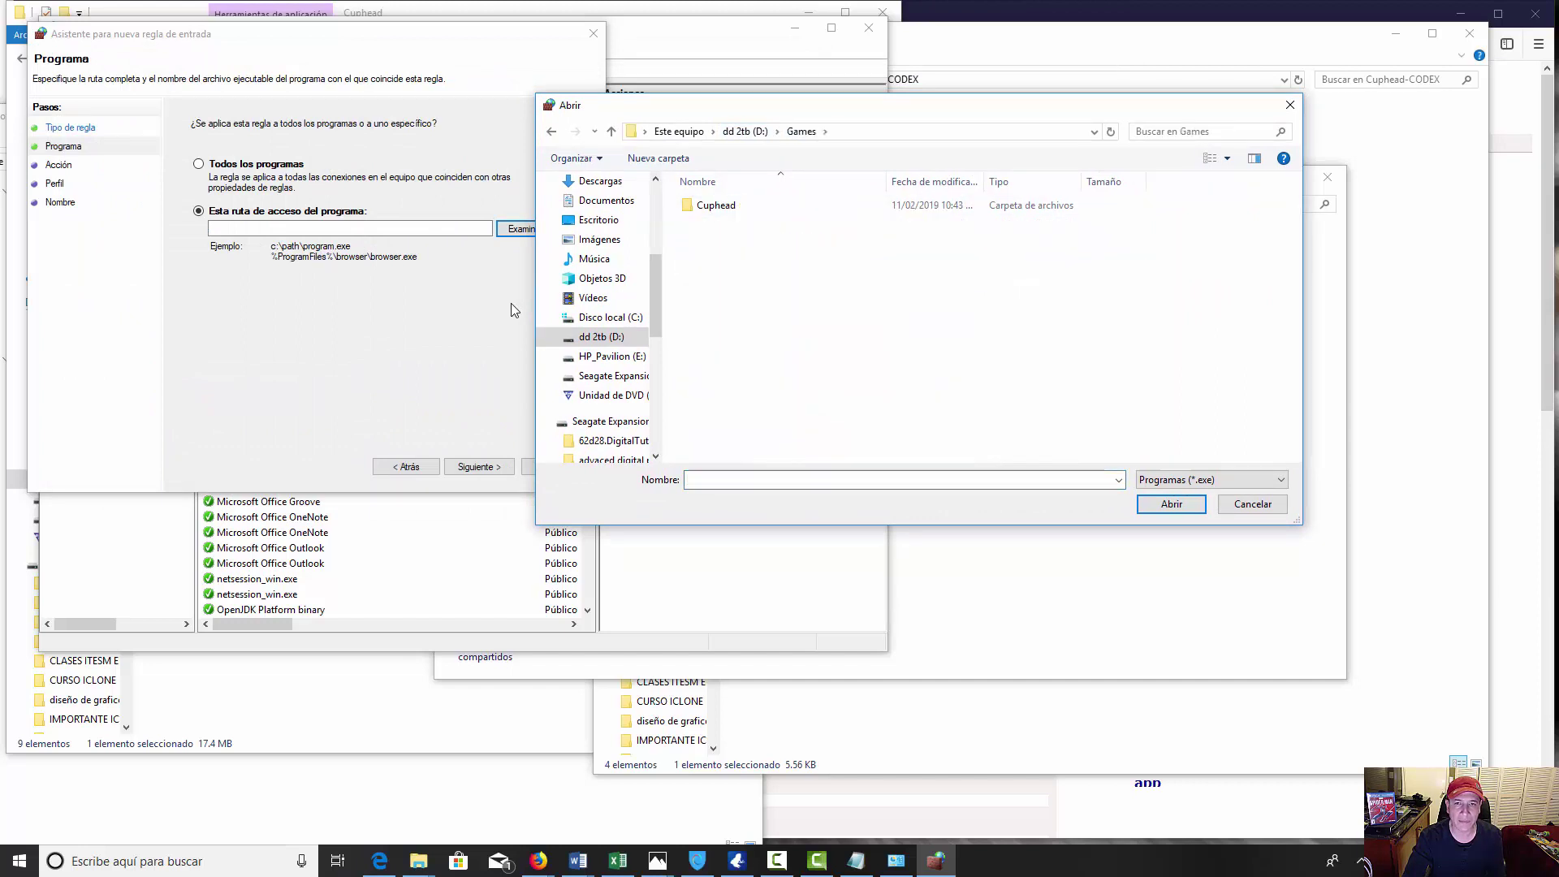
pyautogui.press('Down')
pyautogui.press('Return')
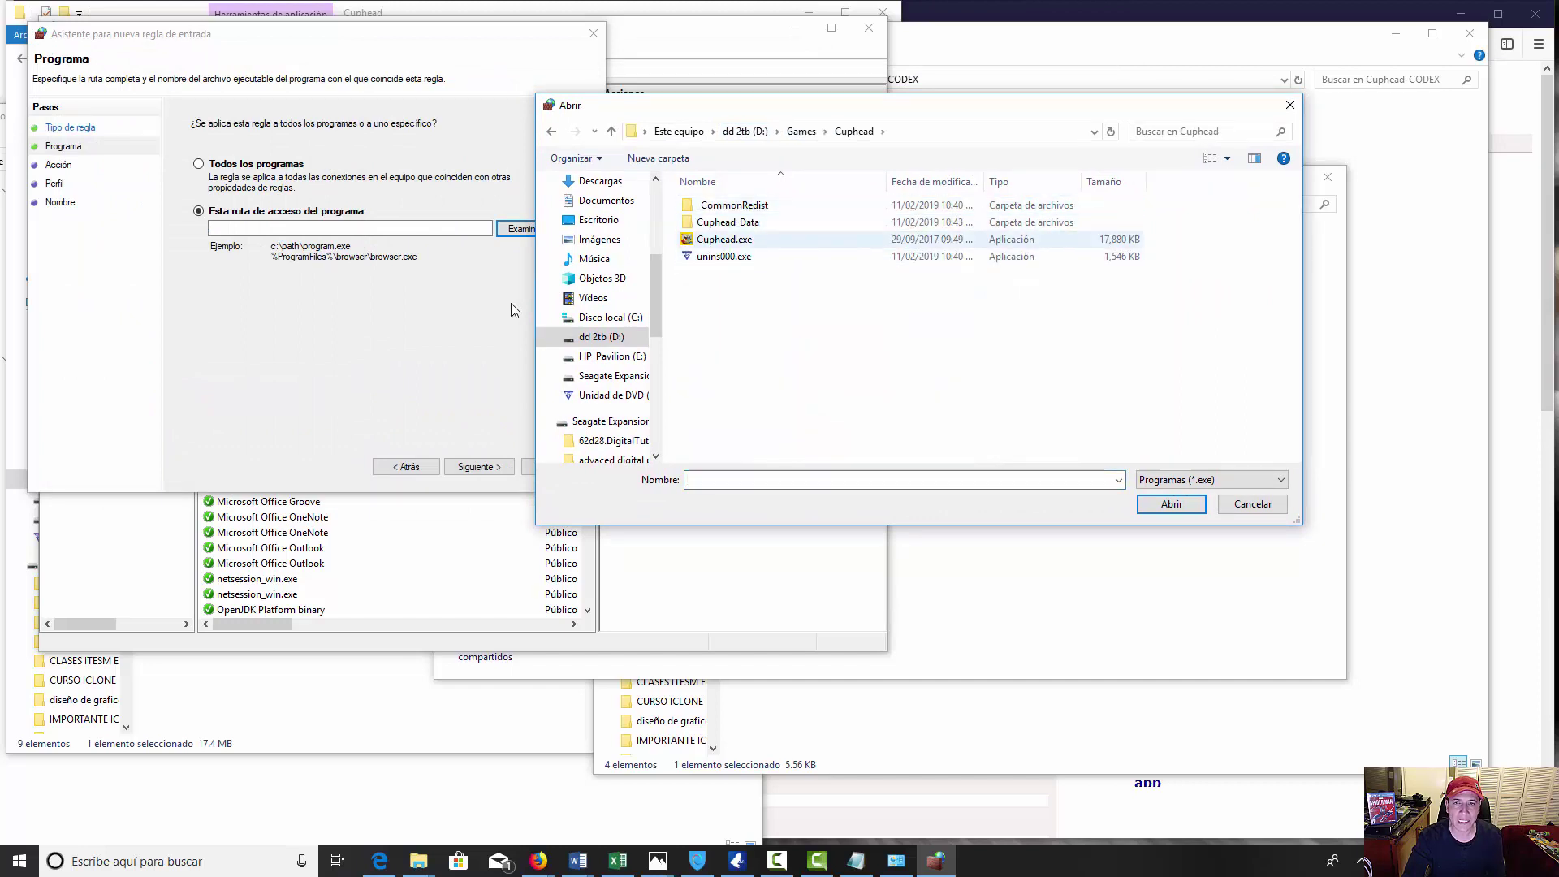
pyautogui.press('space')
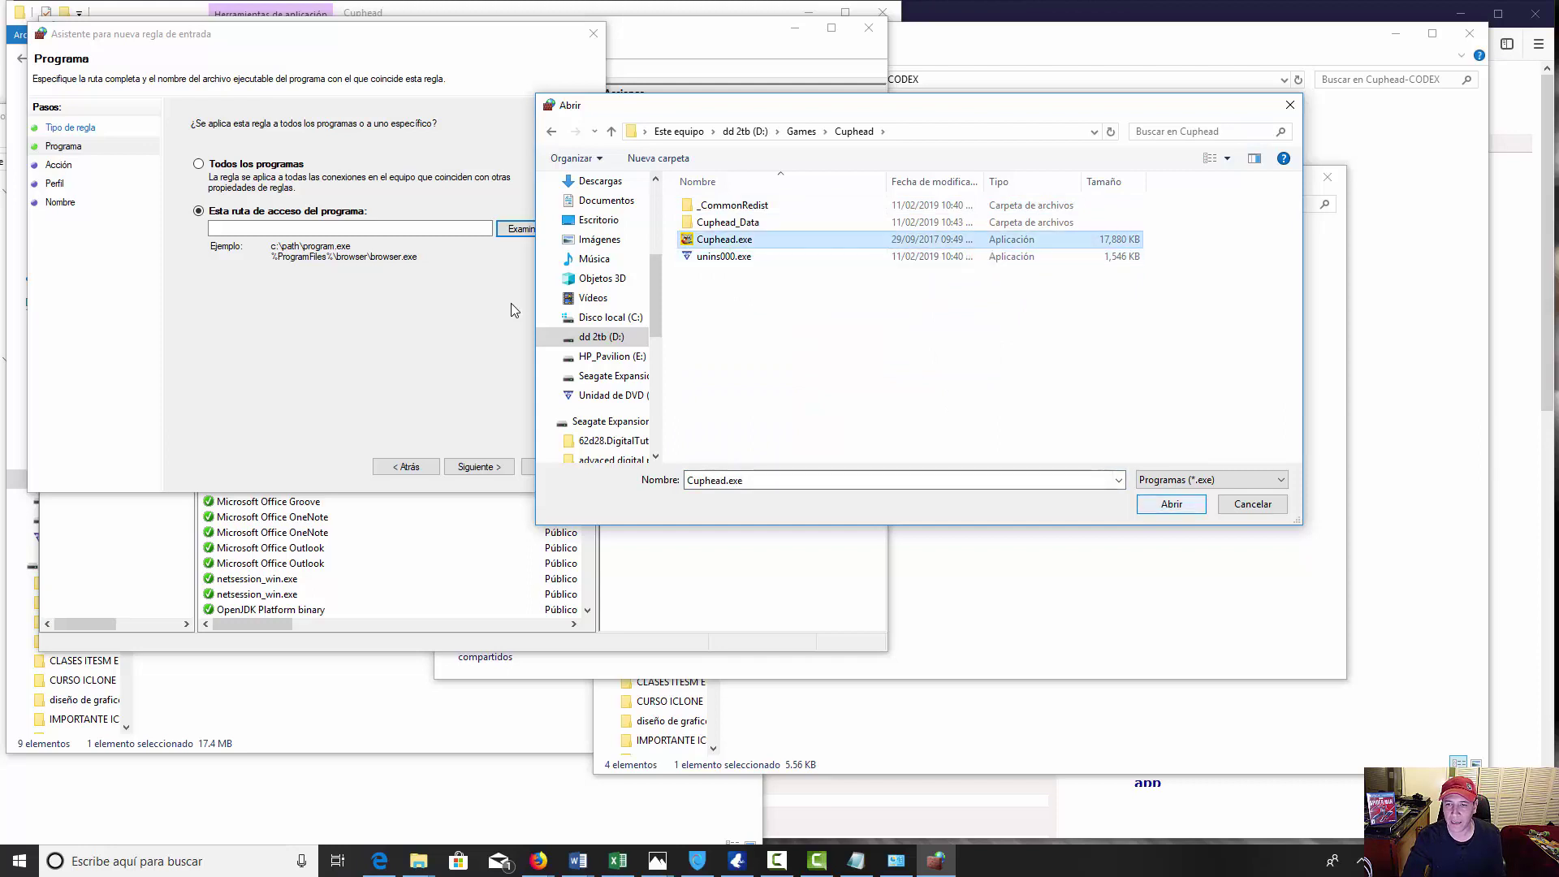
pyautogui.press('Return')
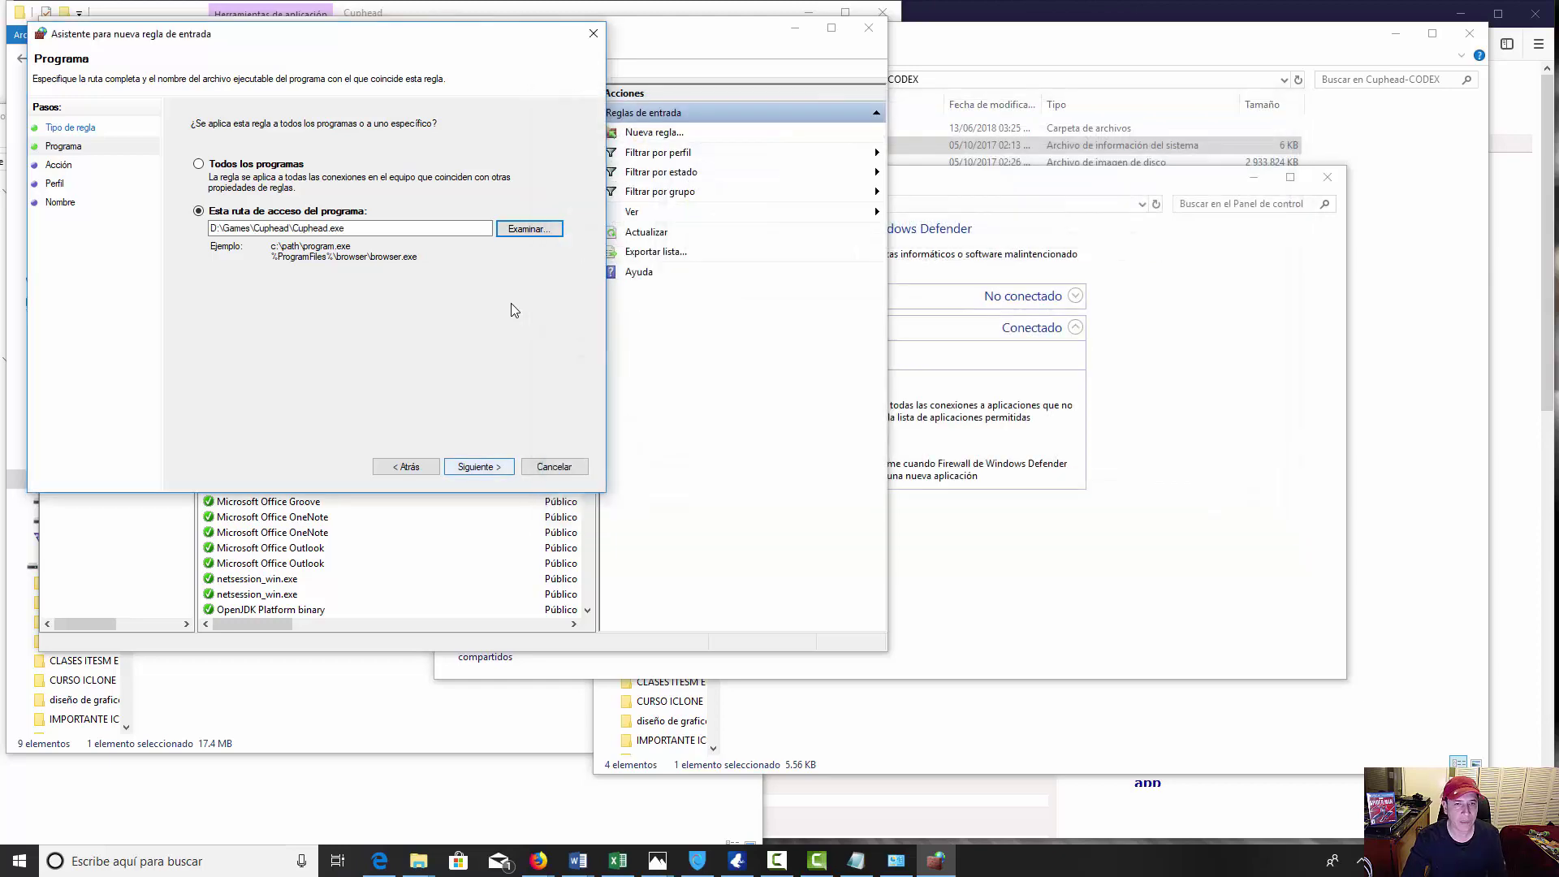
# Step: Set the rule to Bloquear la conexión for the Dominio, Privado and Público profiles, and finish it with the name cupblock
pyautogui.press('Return')
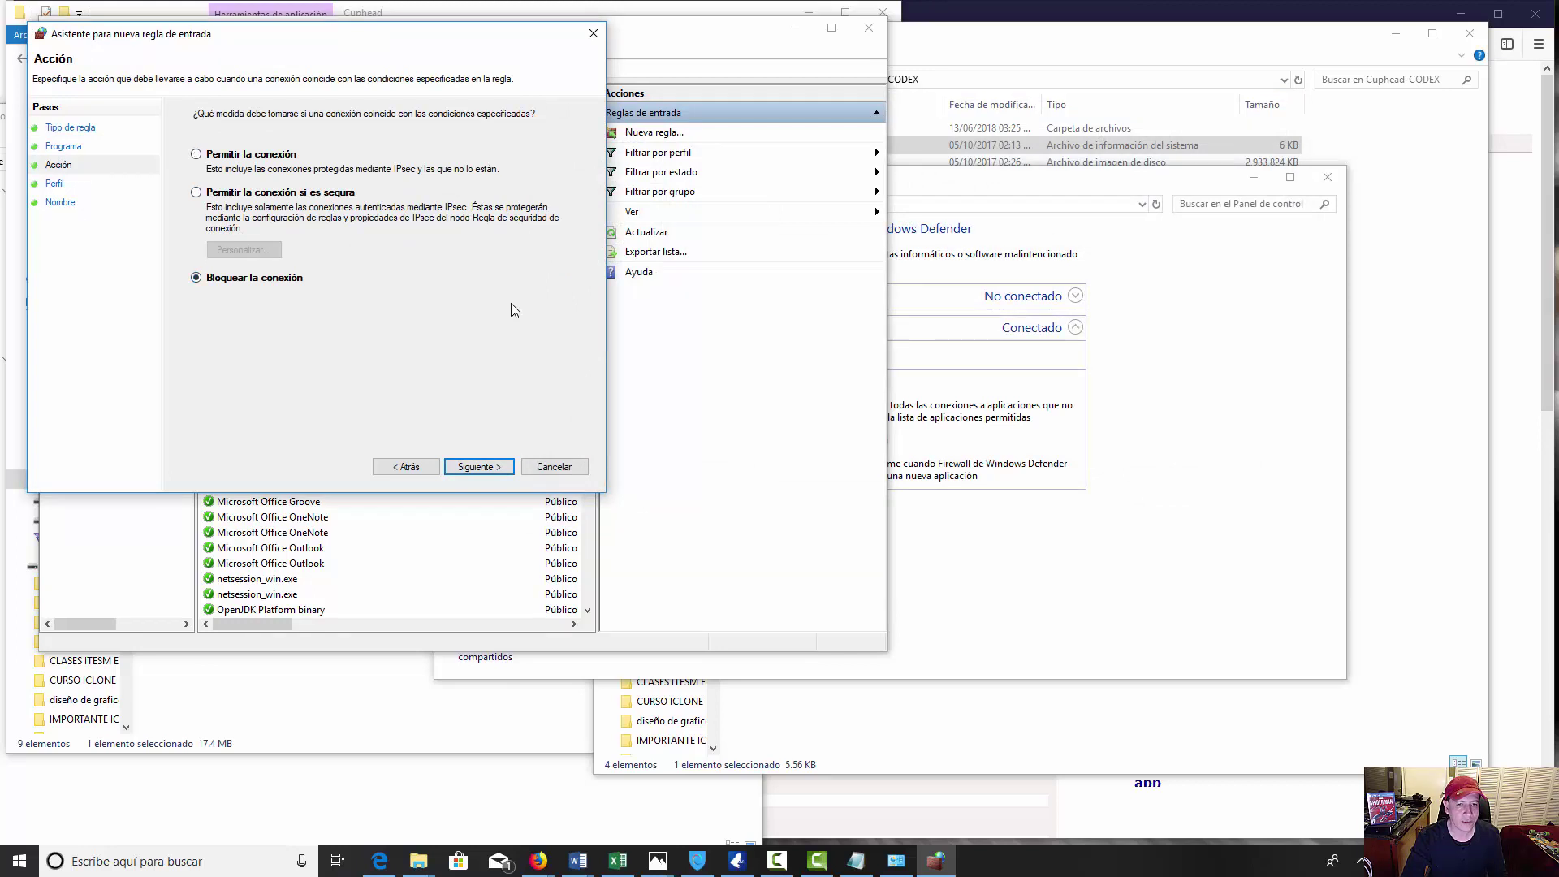
pyautogui.press('Return')
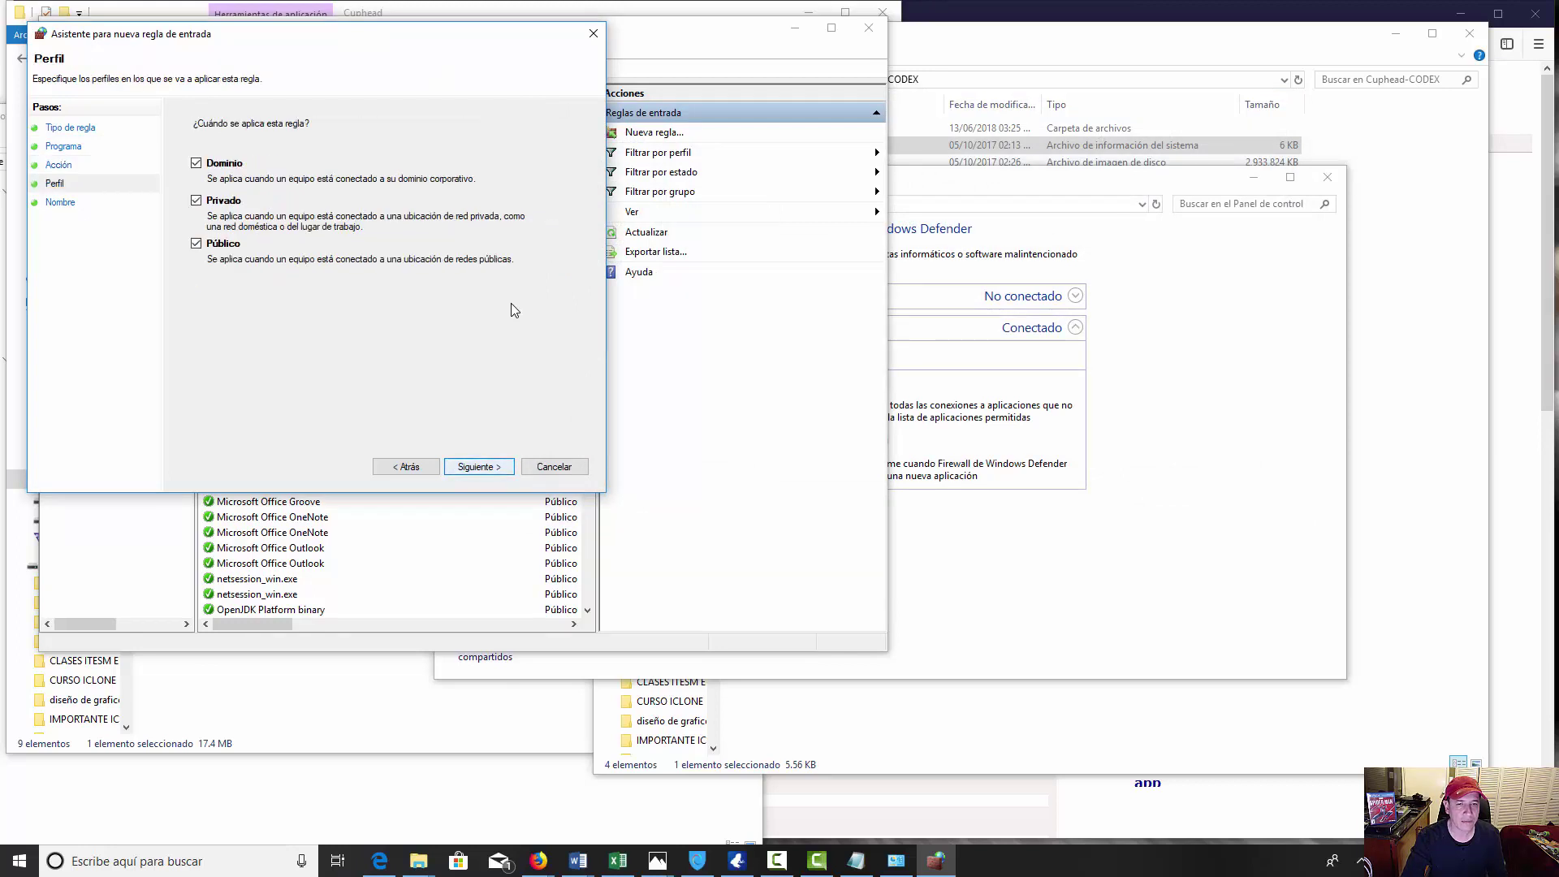
pyautogui.press('Return')
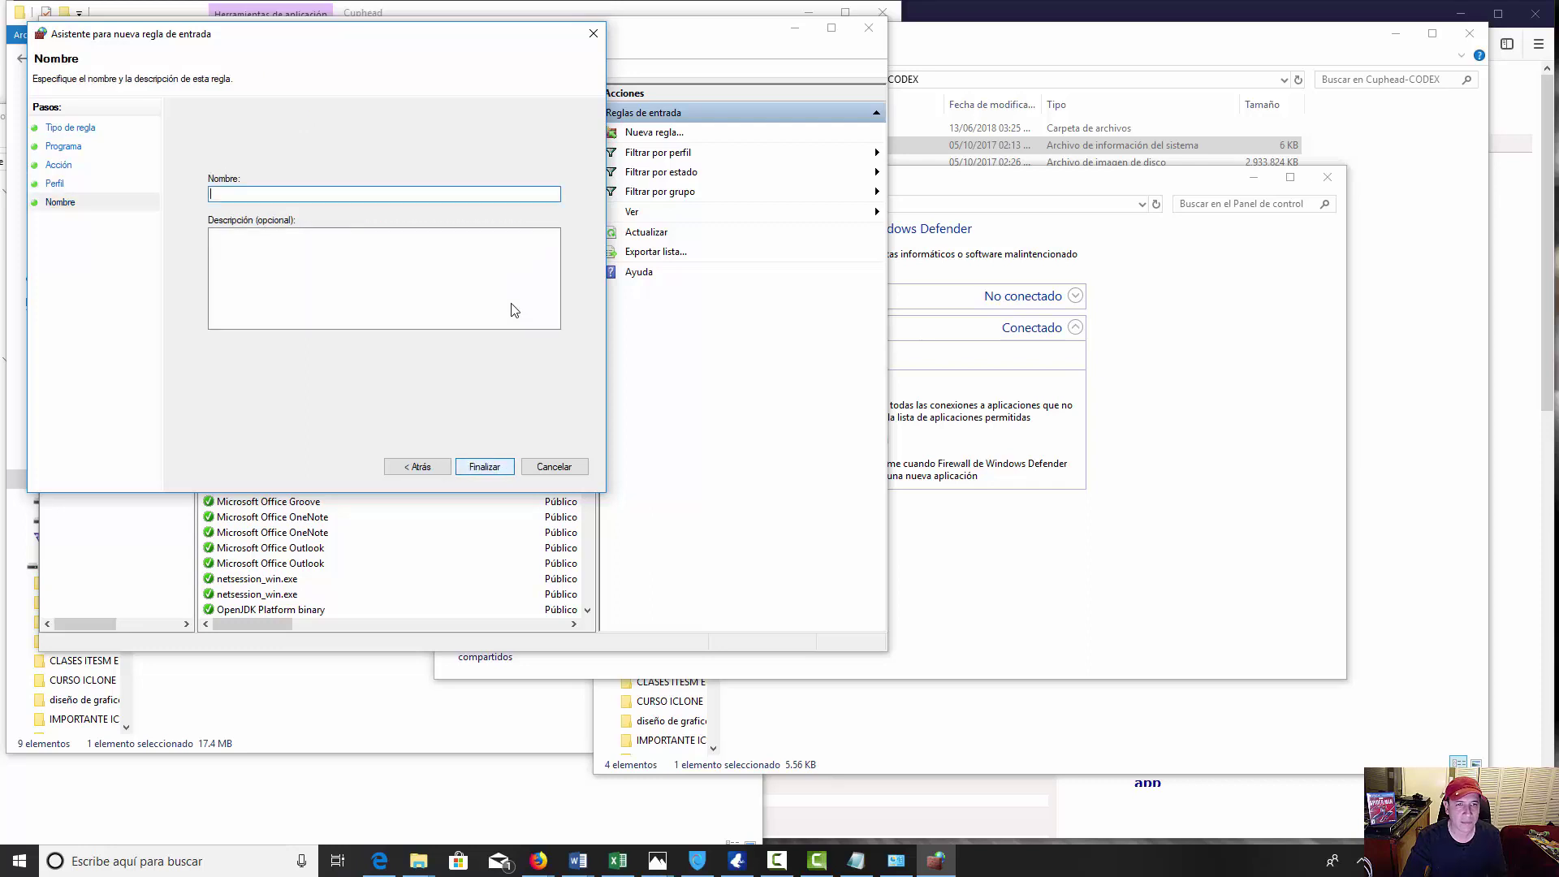
pyautogui.write('cupblock')
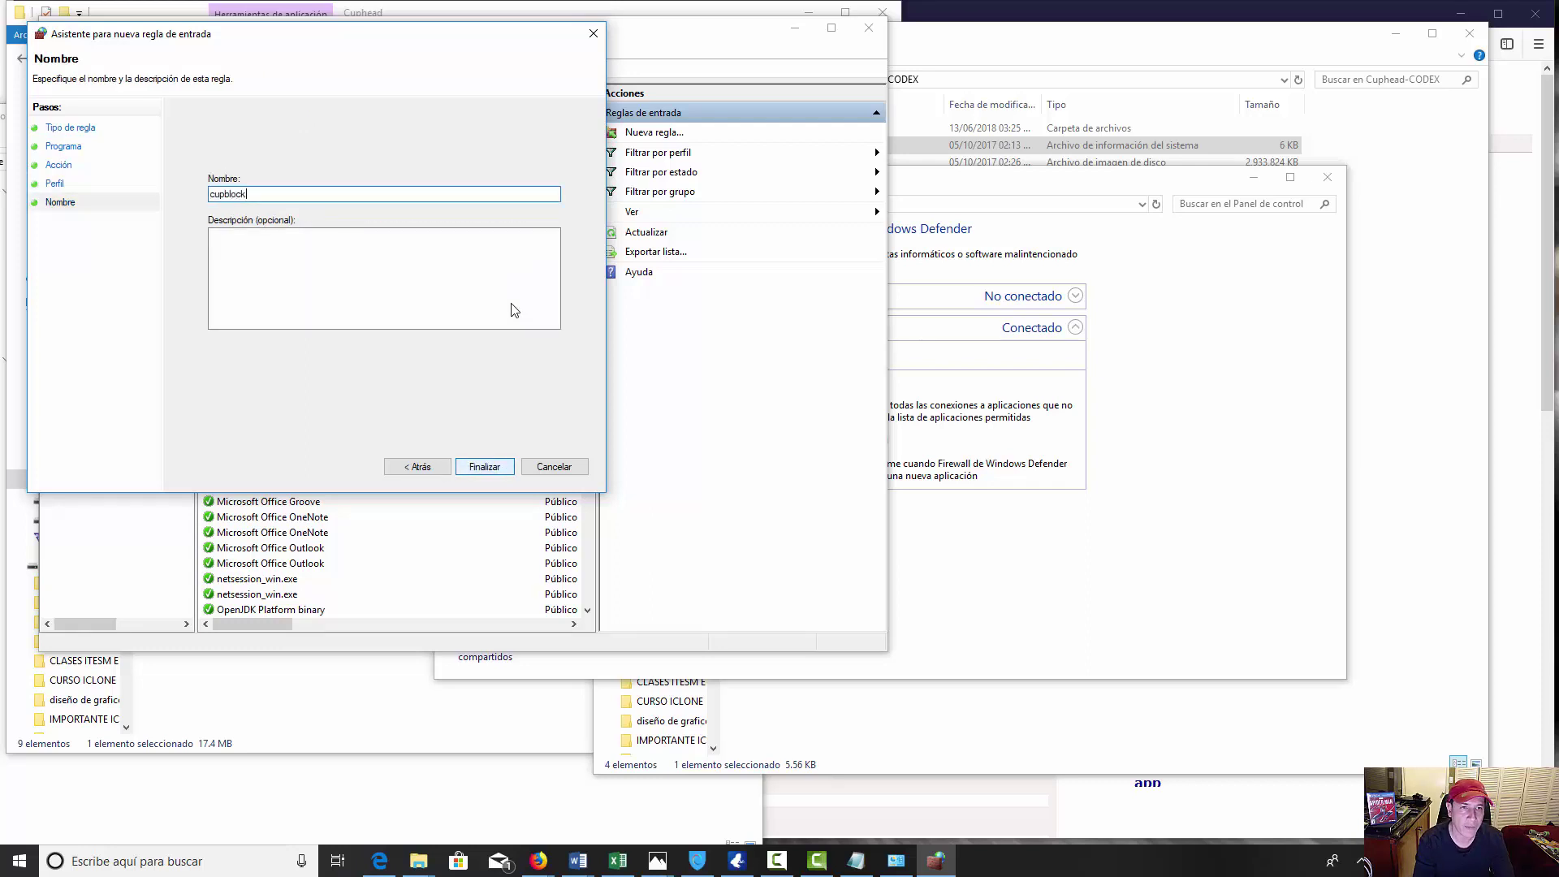
pyautogui.press('Return')
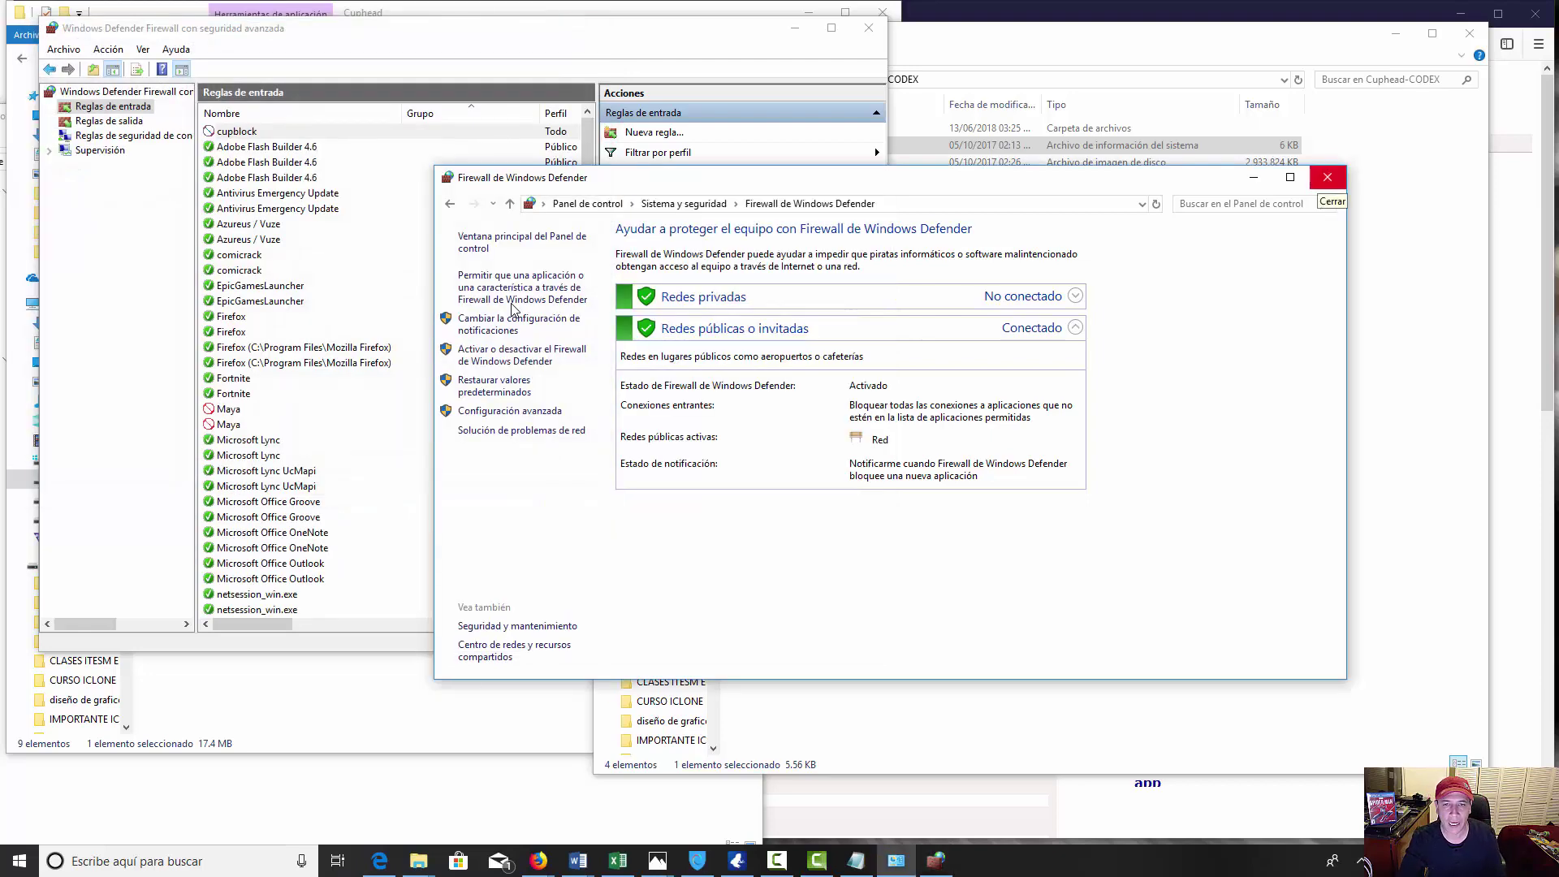
# Step: Close the firewall windows and the Cuphead-CODEX folder, returning to the installed game's Cuphead folder
pyautogui.hotkey('alt', 'F4')
pyautogui.hotkey('alt', 'F4')
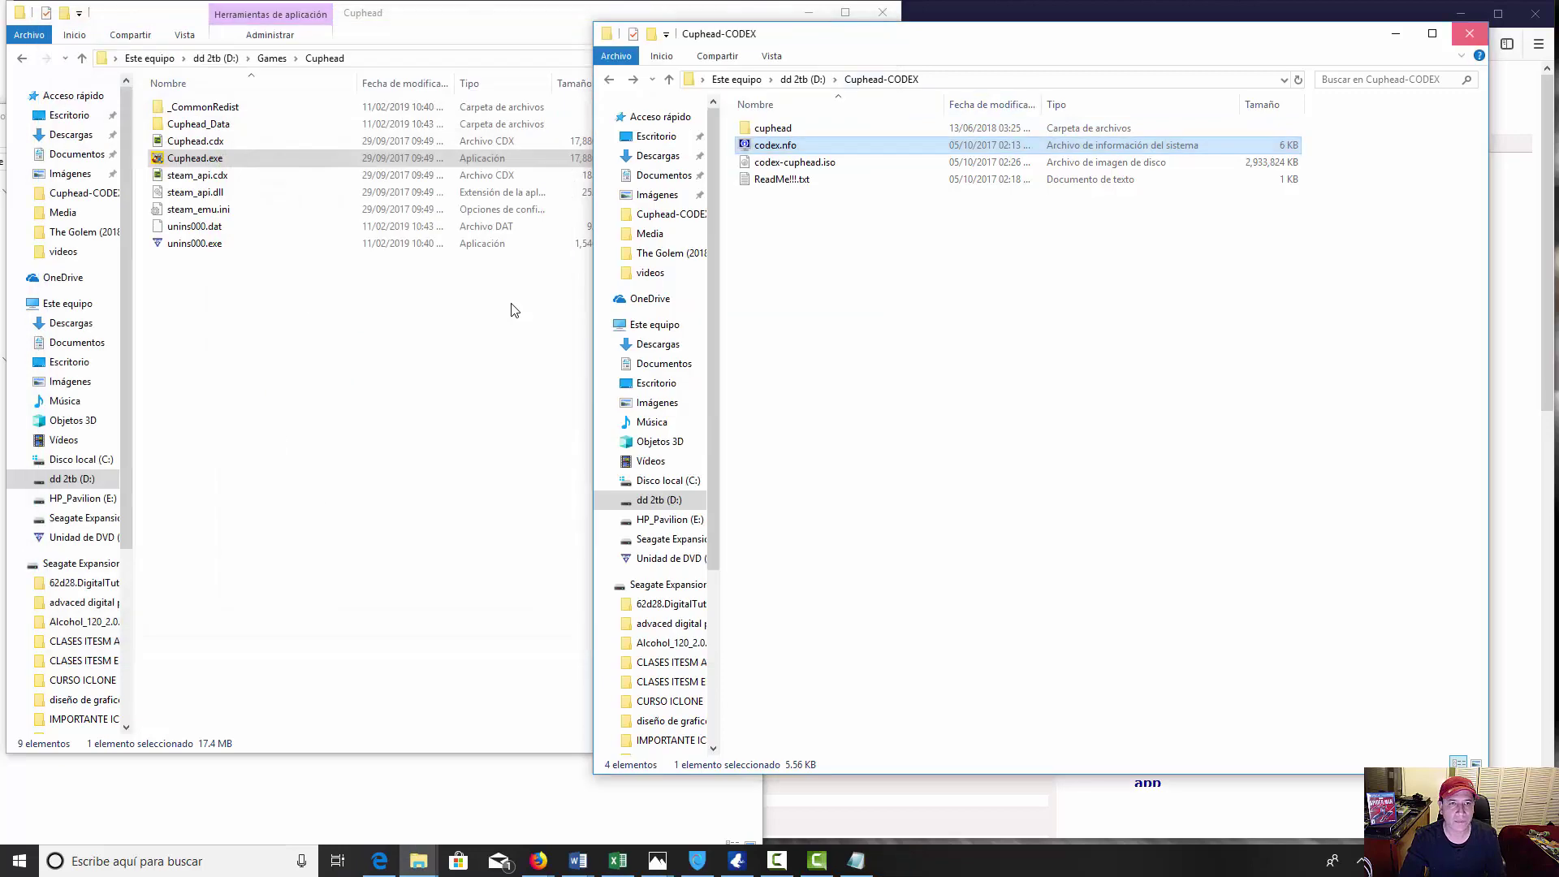
pyautogui.hotkey('alt', 'F4')
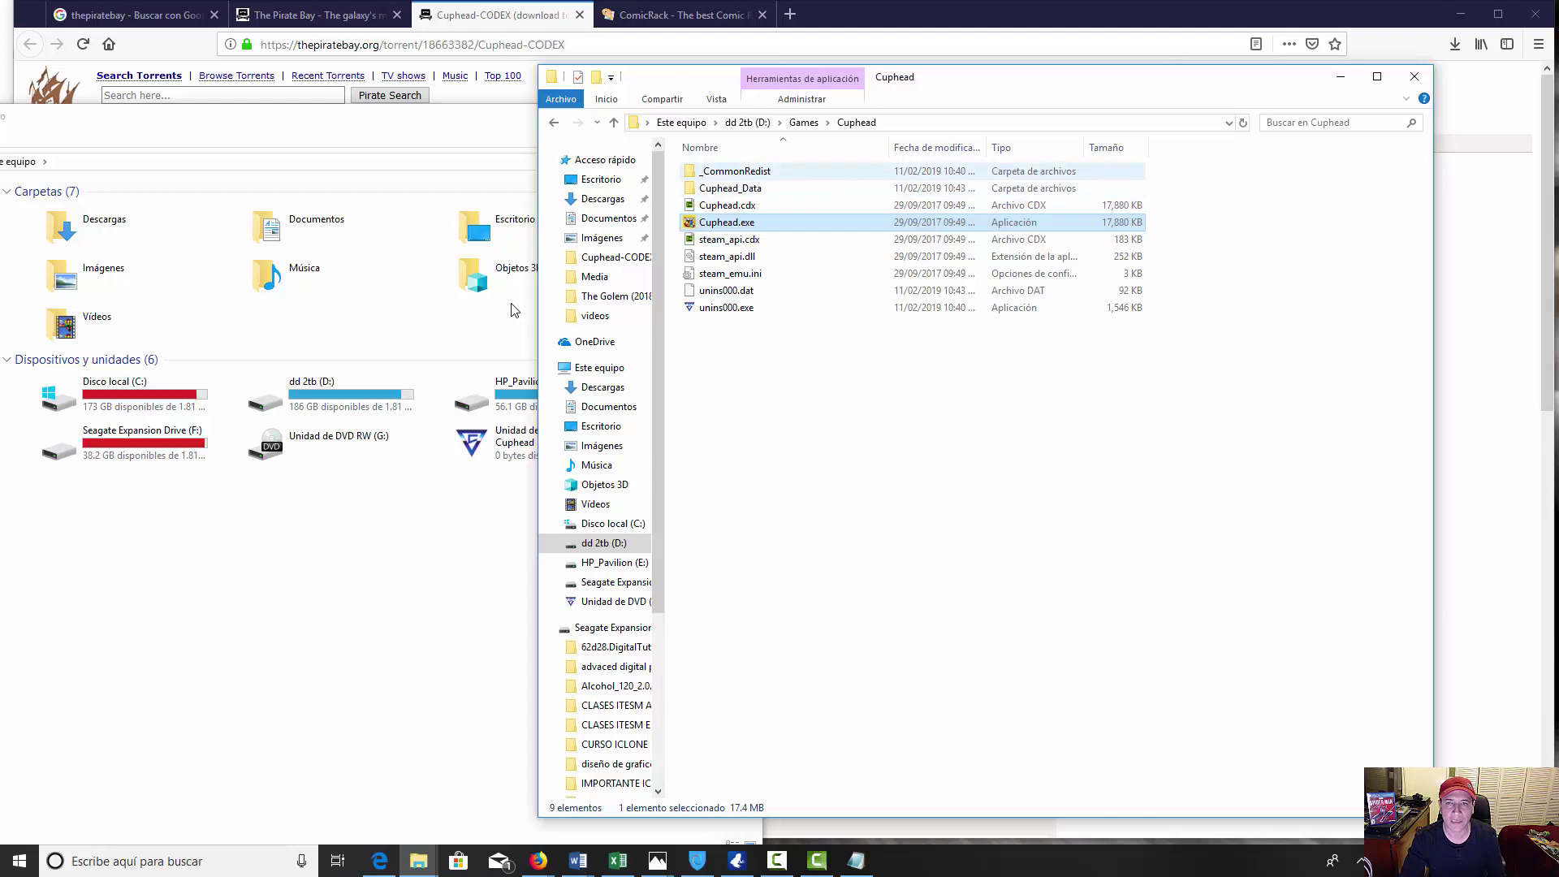
pyautogui.rightClick(735, 225)
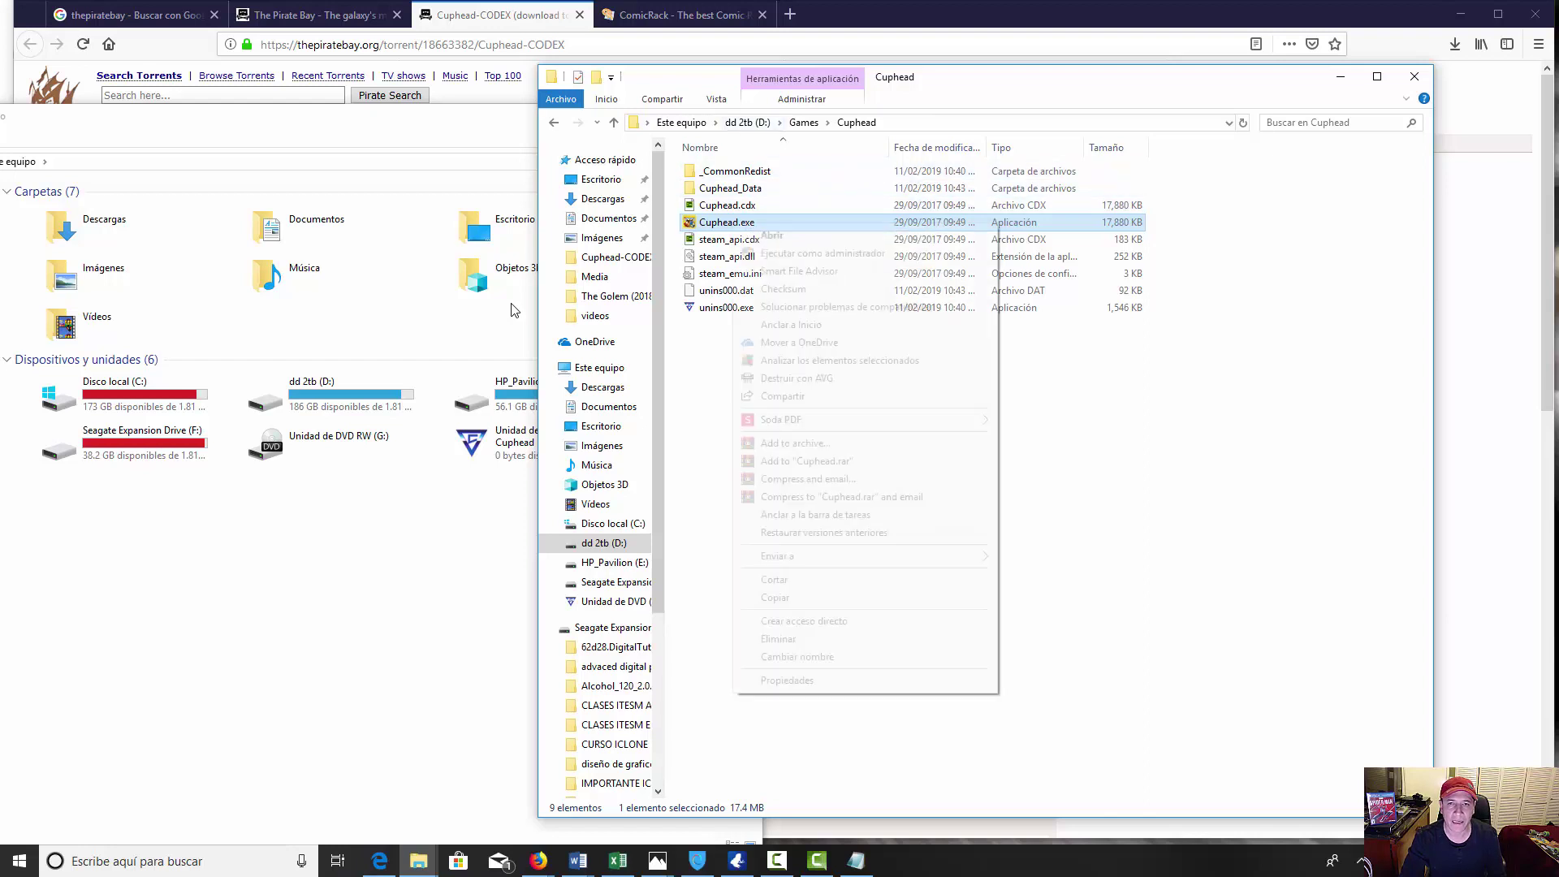
pyautogui.click(1055, 487)
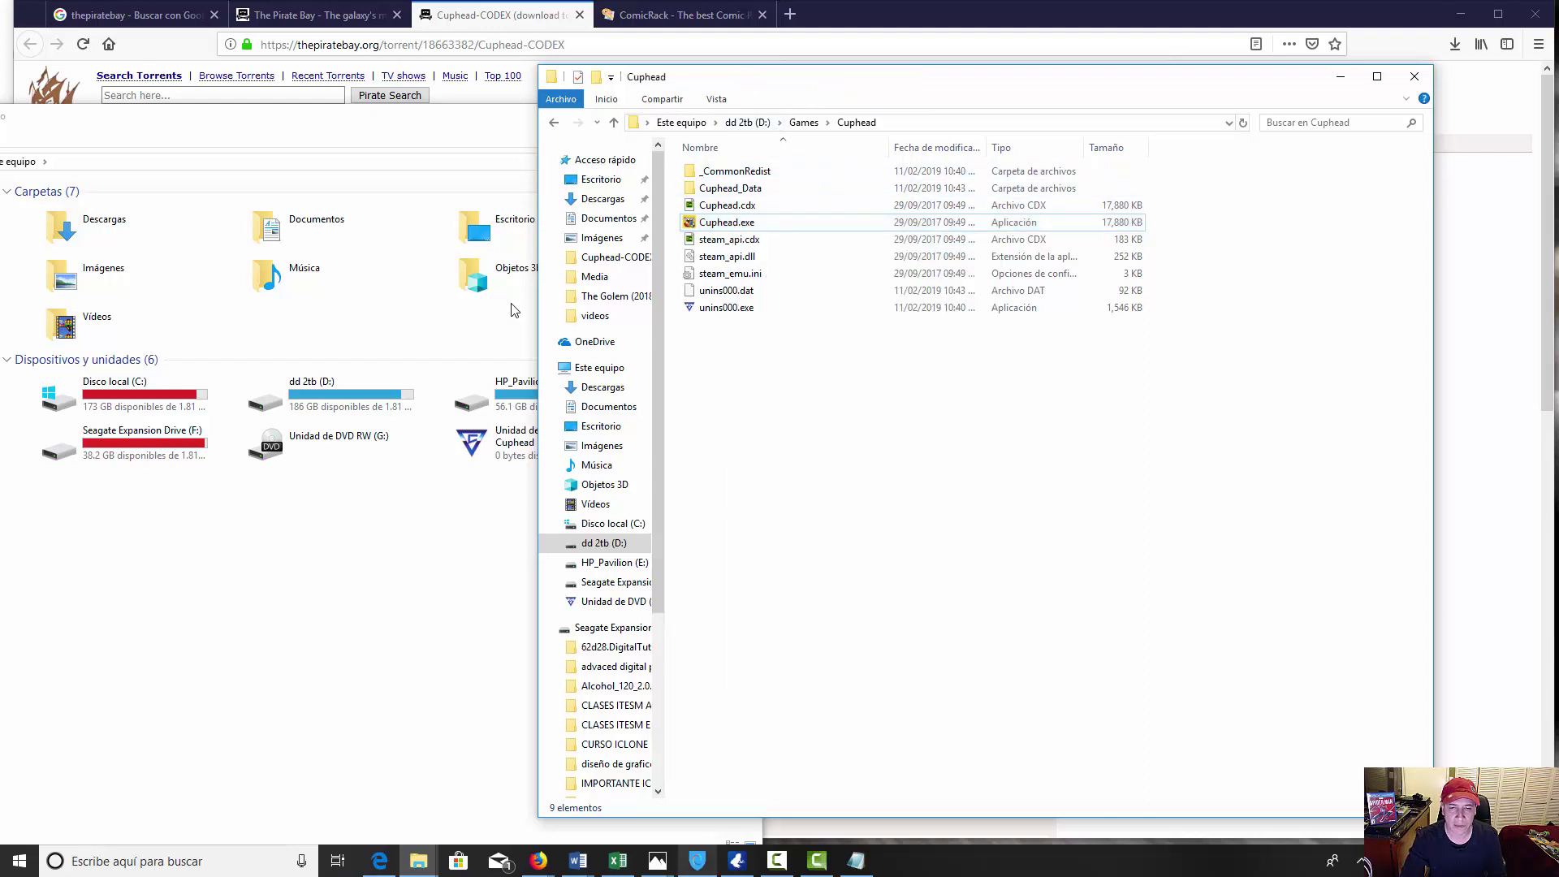
# Step: Bring back codex.nfo, highlight the note about running system-drive installs with admin privileges, and minimize the file
pyautogui.hotkey('alt', 'Tab')
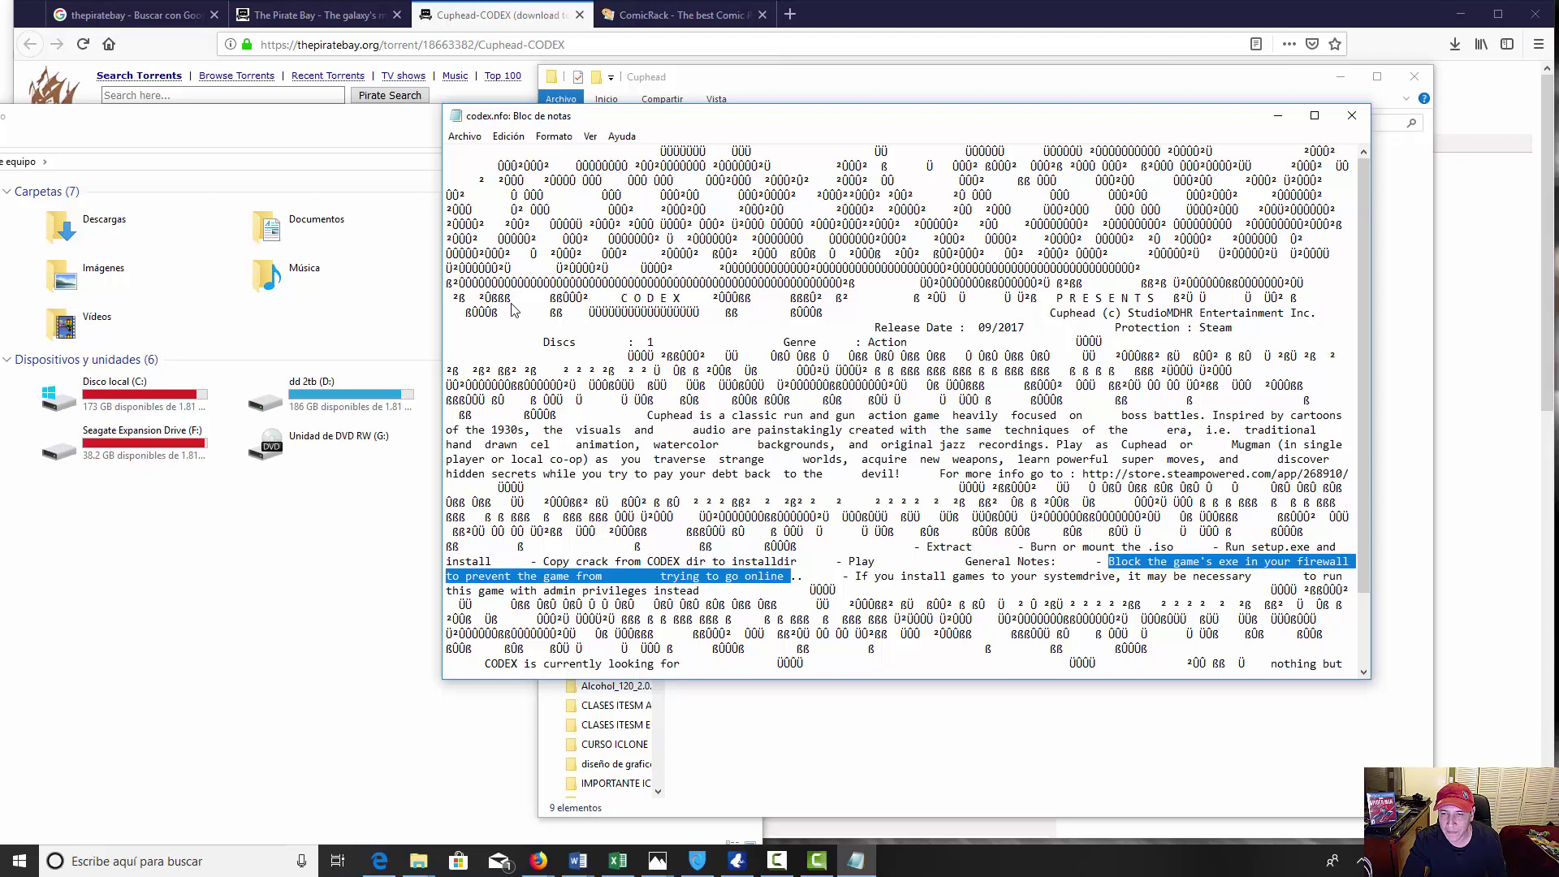
pyautogui.click(1128, 576)
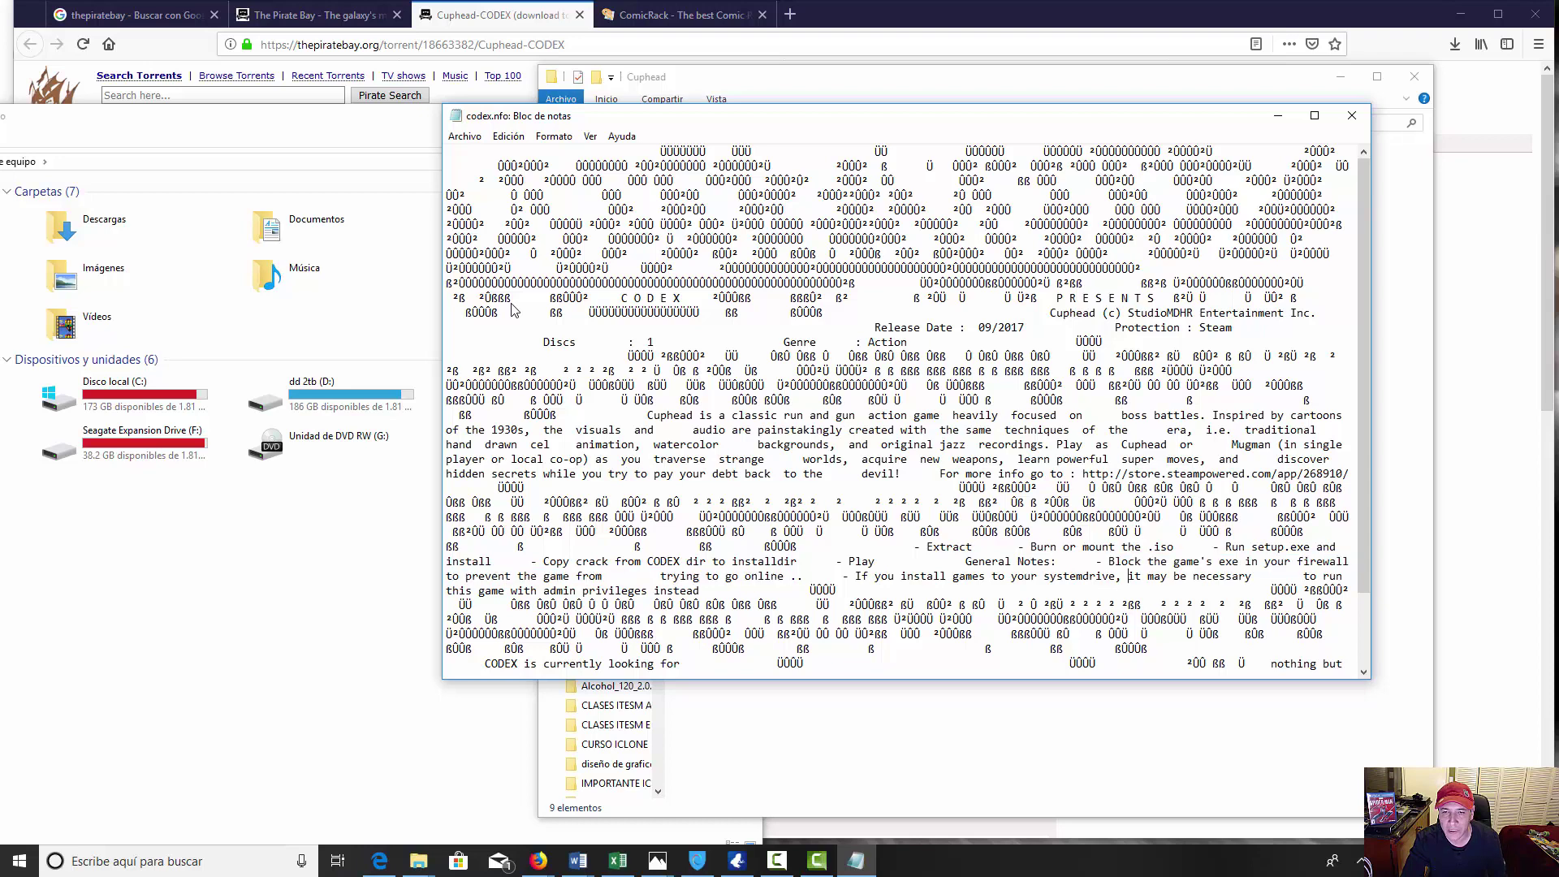
pyautogui.moveTo(854, 576); pyautogui.dragTo(1115, 576)
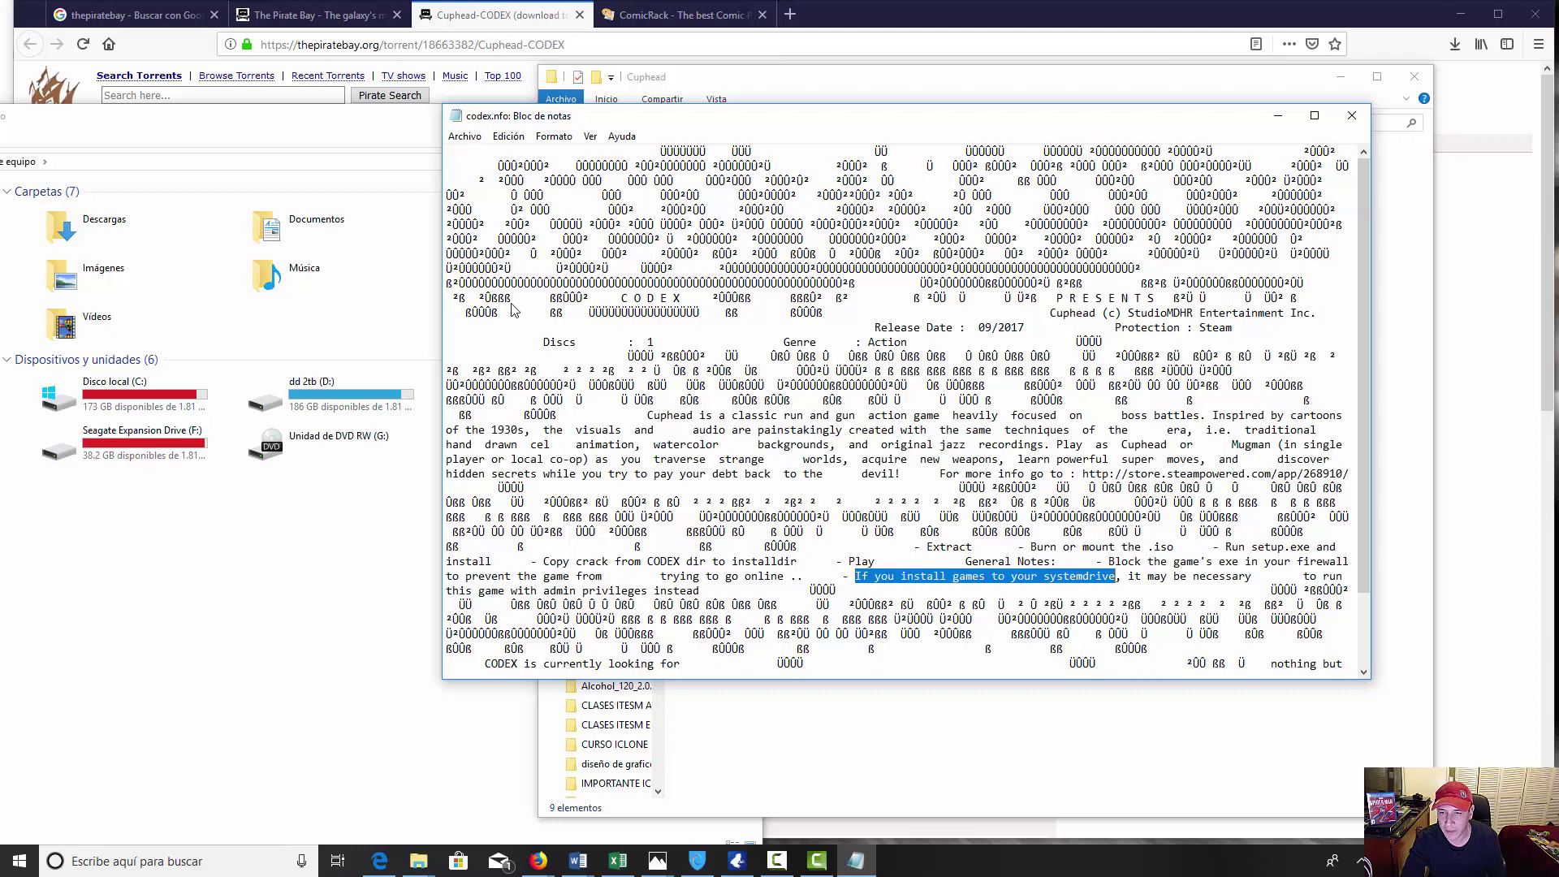
pyautogui.moveTo(1115, 575); pyautogui.dragTo(720, 590)
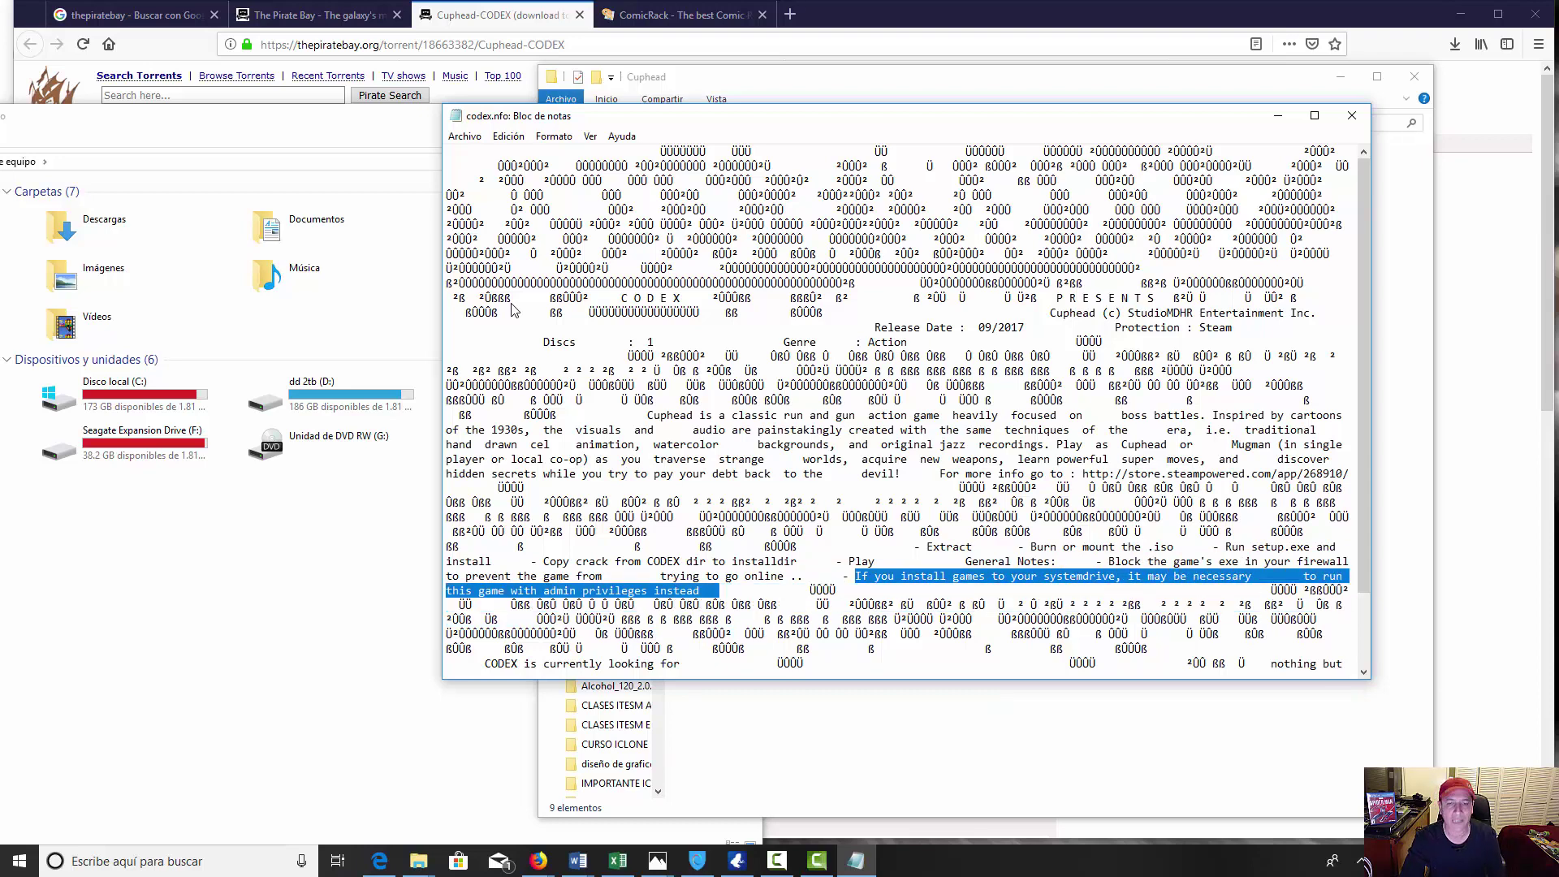
pyautogui.scroll(-2, 511, 310)
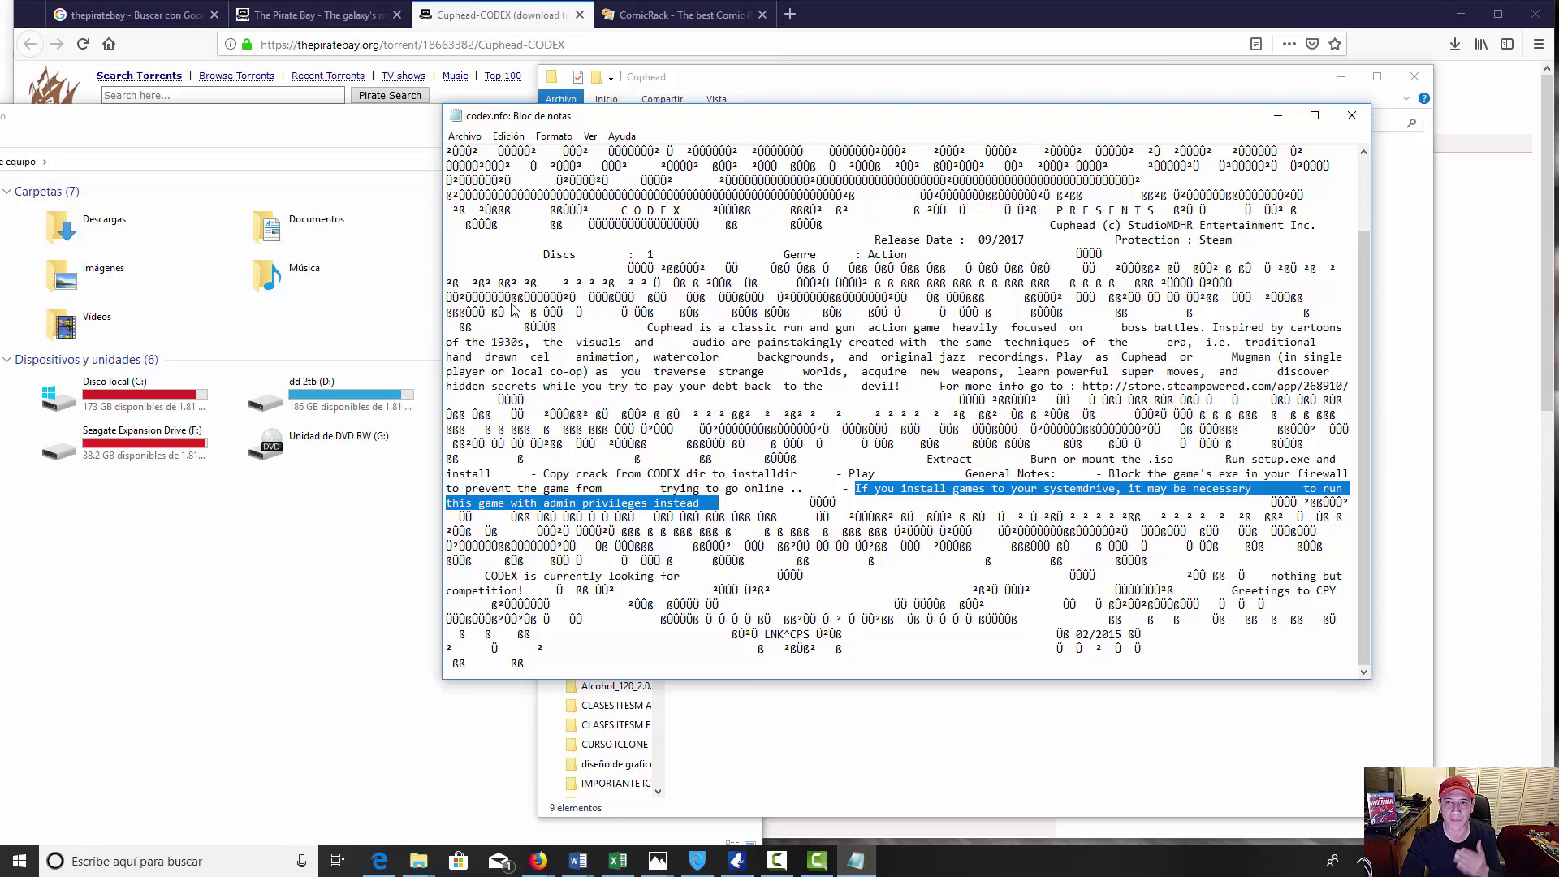
pyautogui.click(1278, 116)
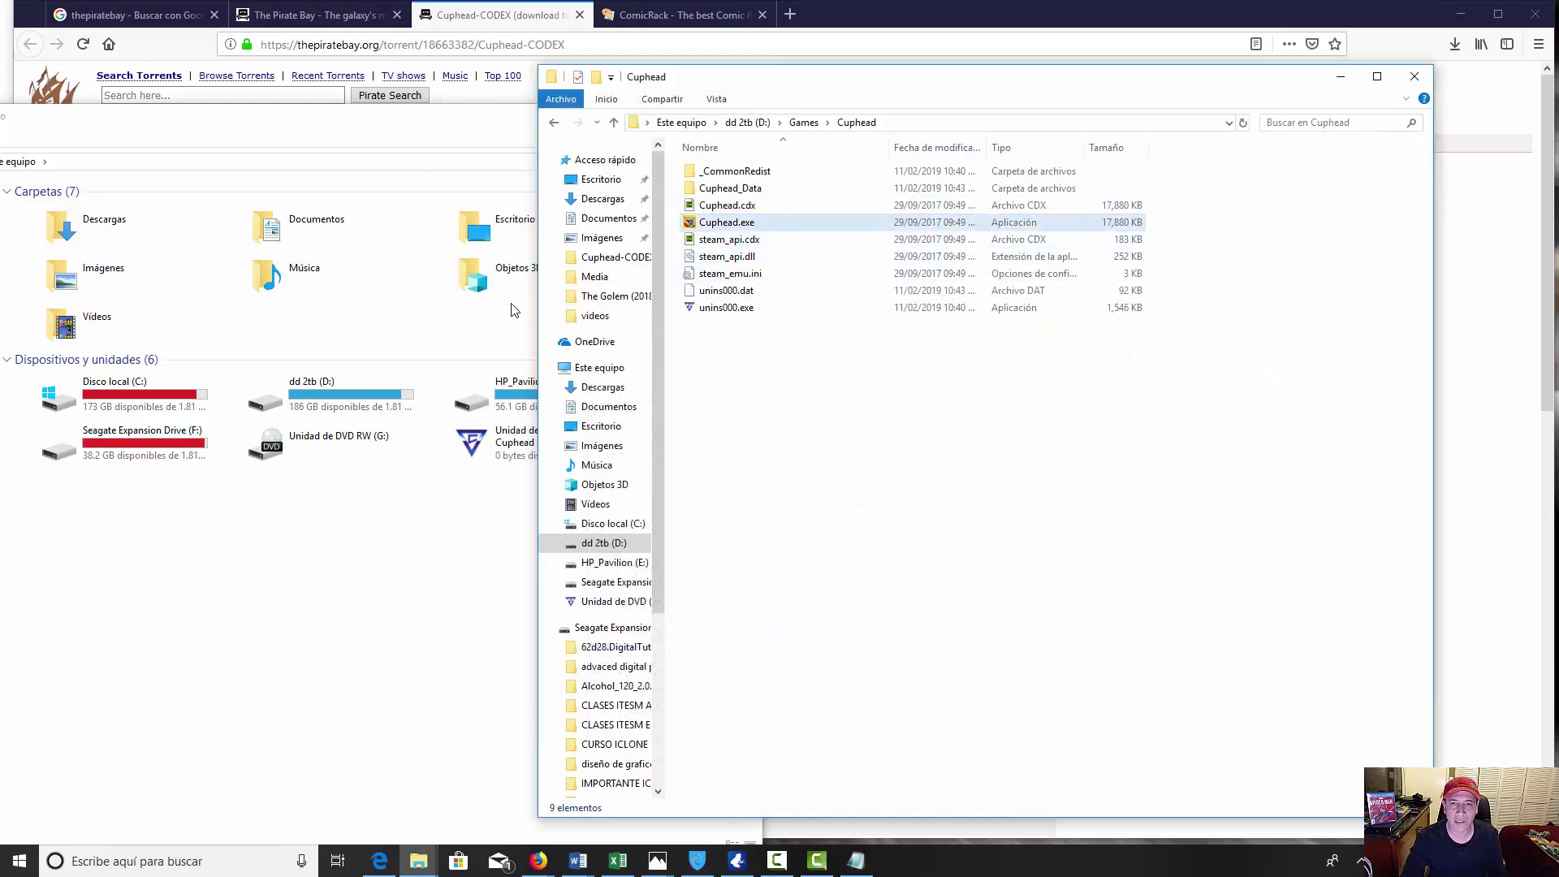
# Step: Run Cuphead.exe as administrator and start a new game in the first save slot
pyautogui.rightClick(719, 222)
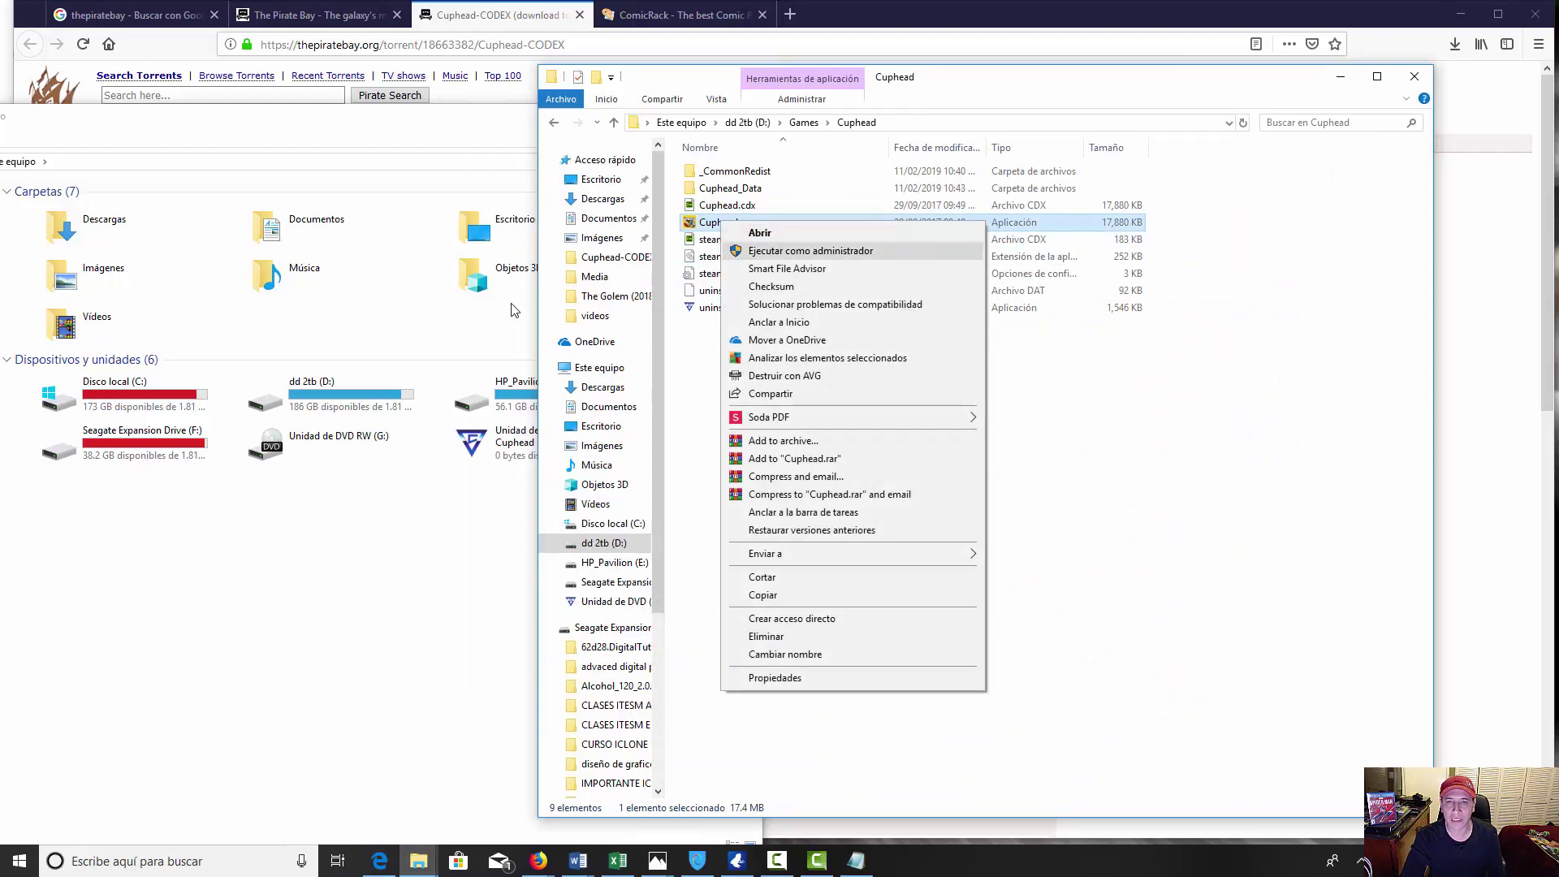
pyautogui.click(810, 251)
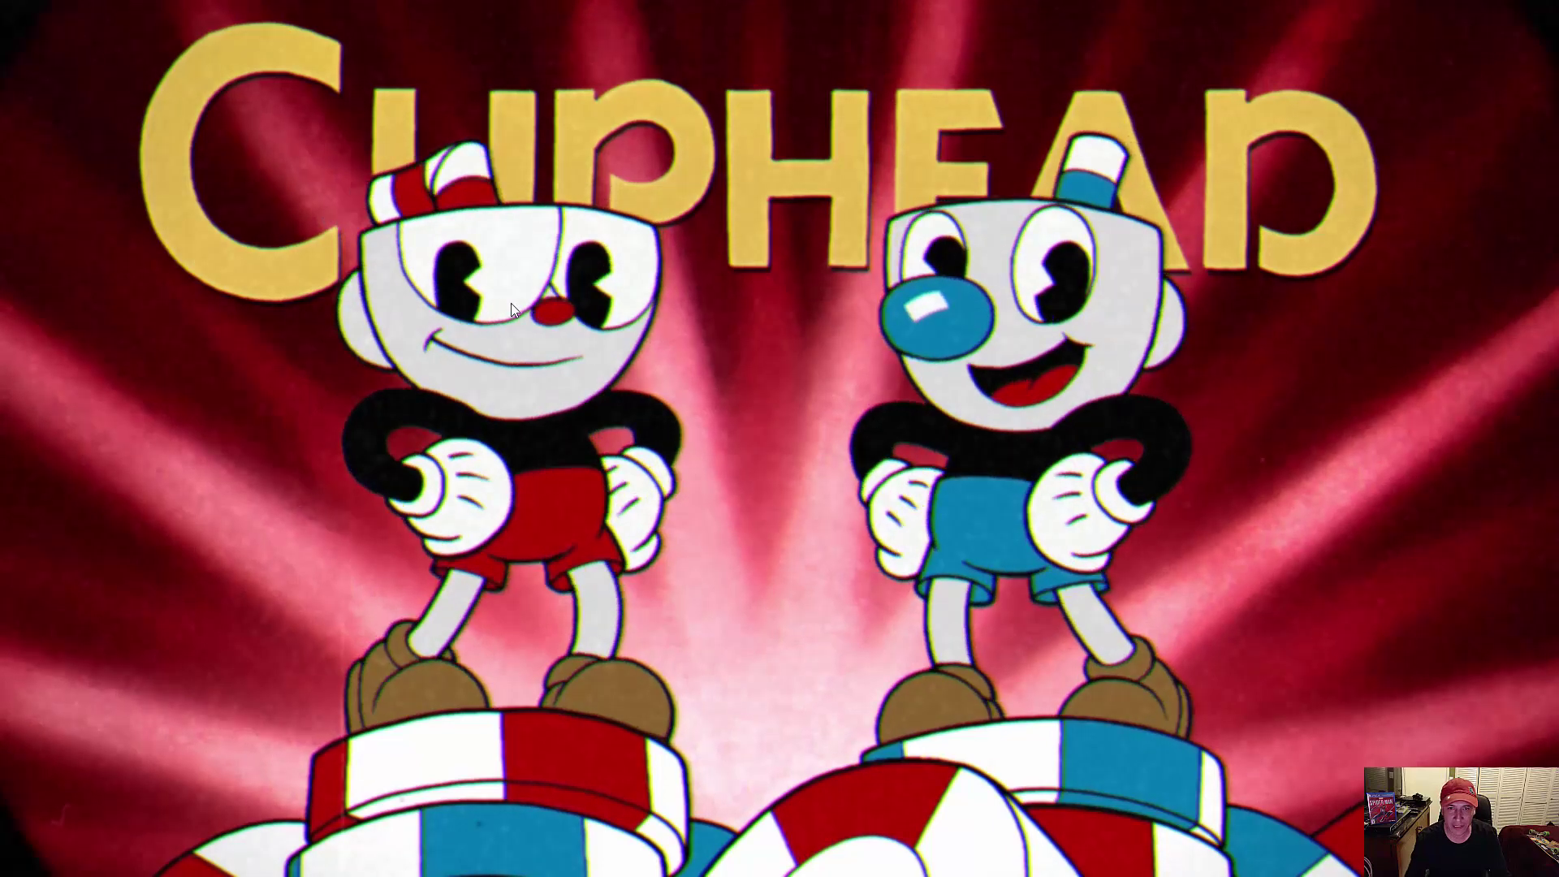
pyautogui.press('Return')
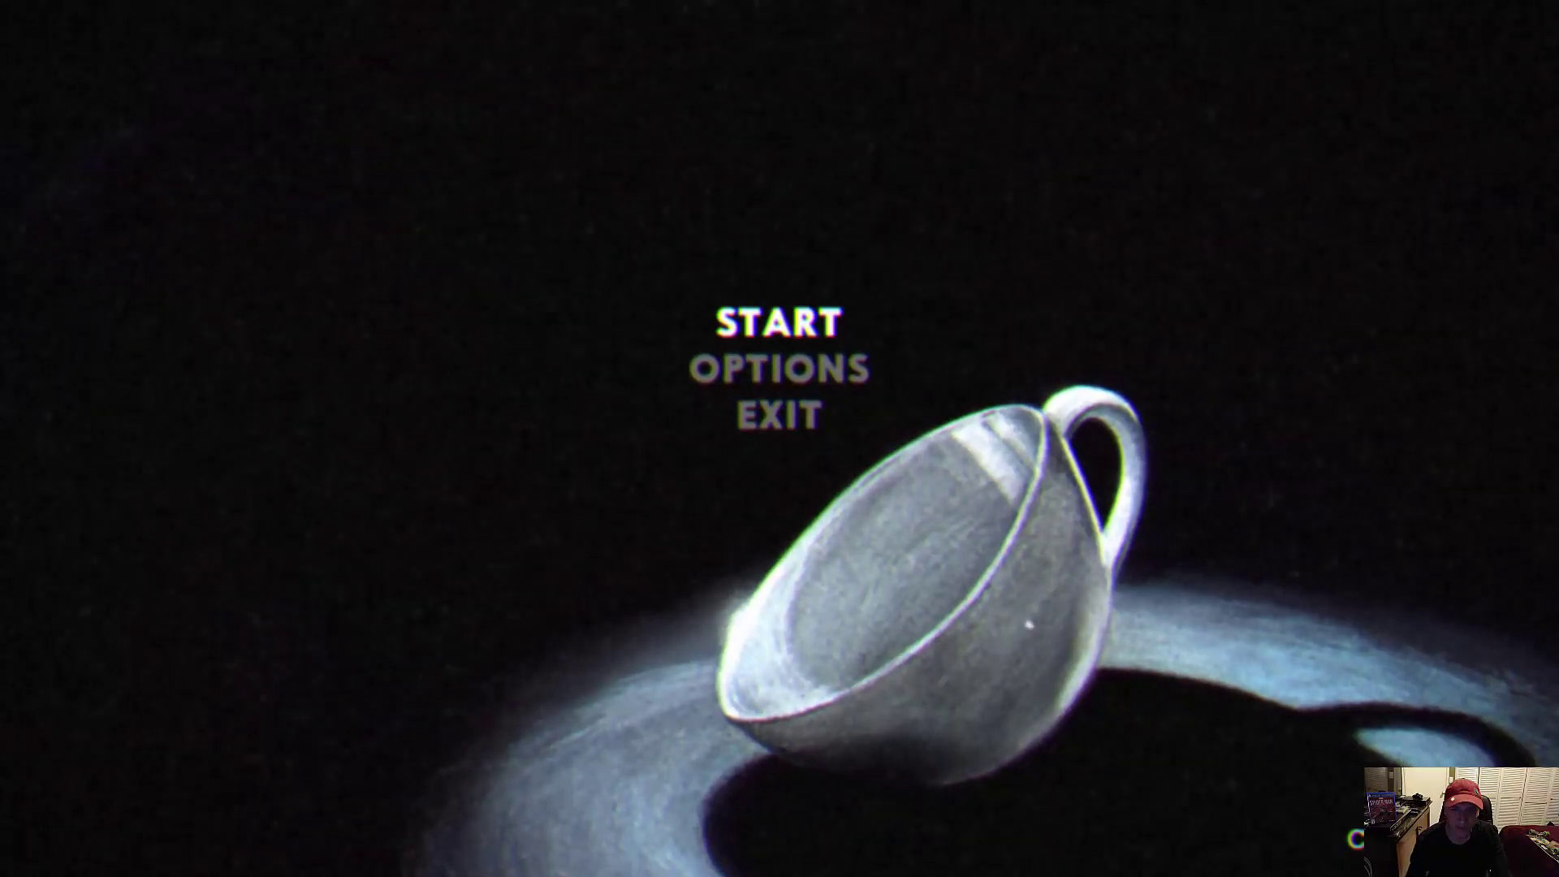
pyautogui.press('z')
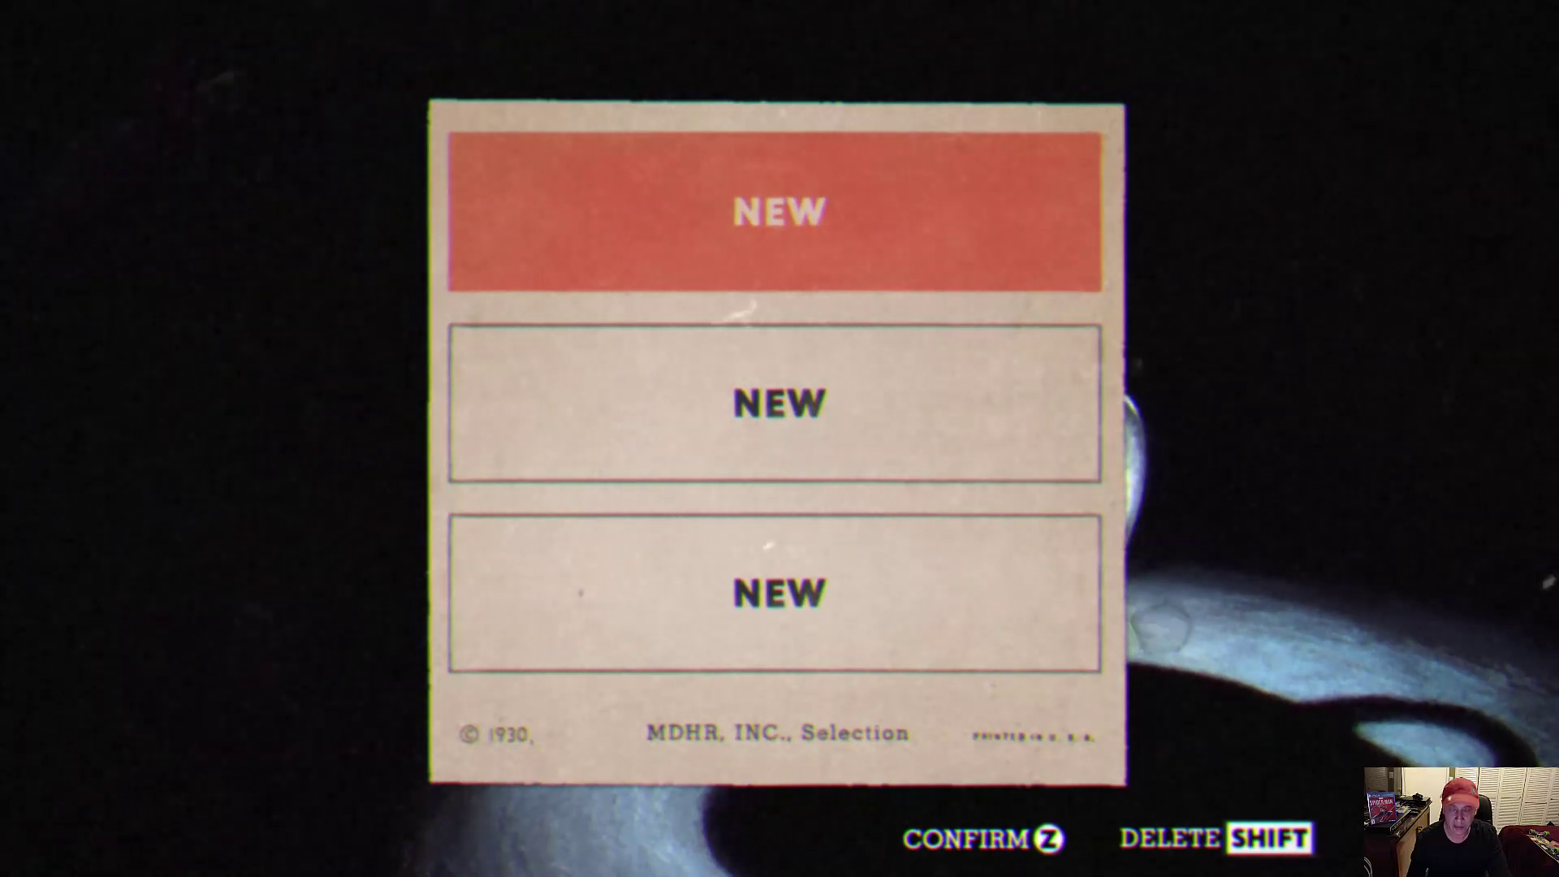
pyautogui.press('z')
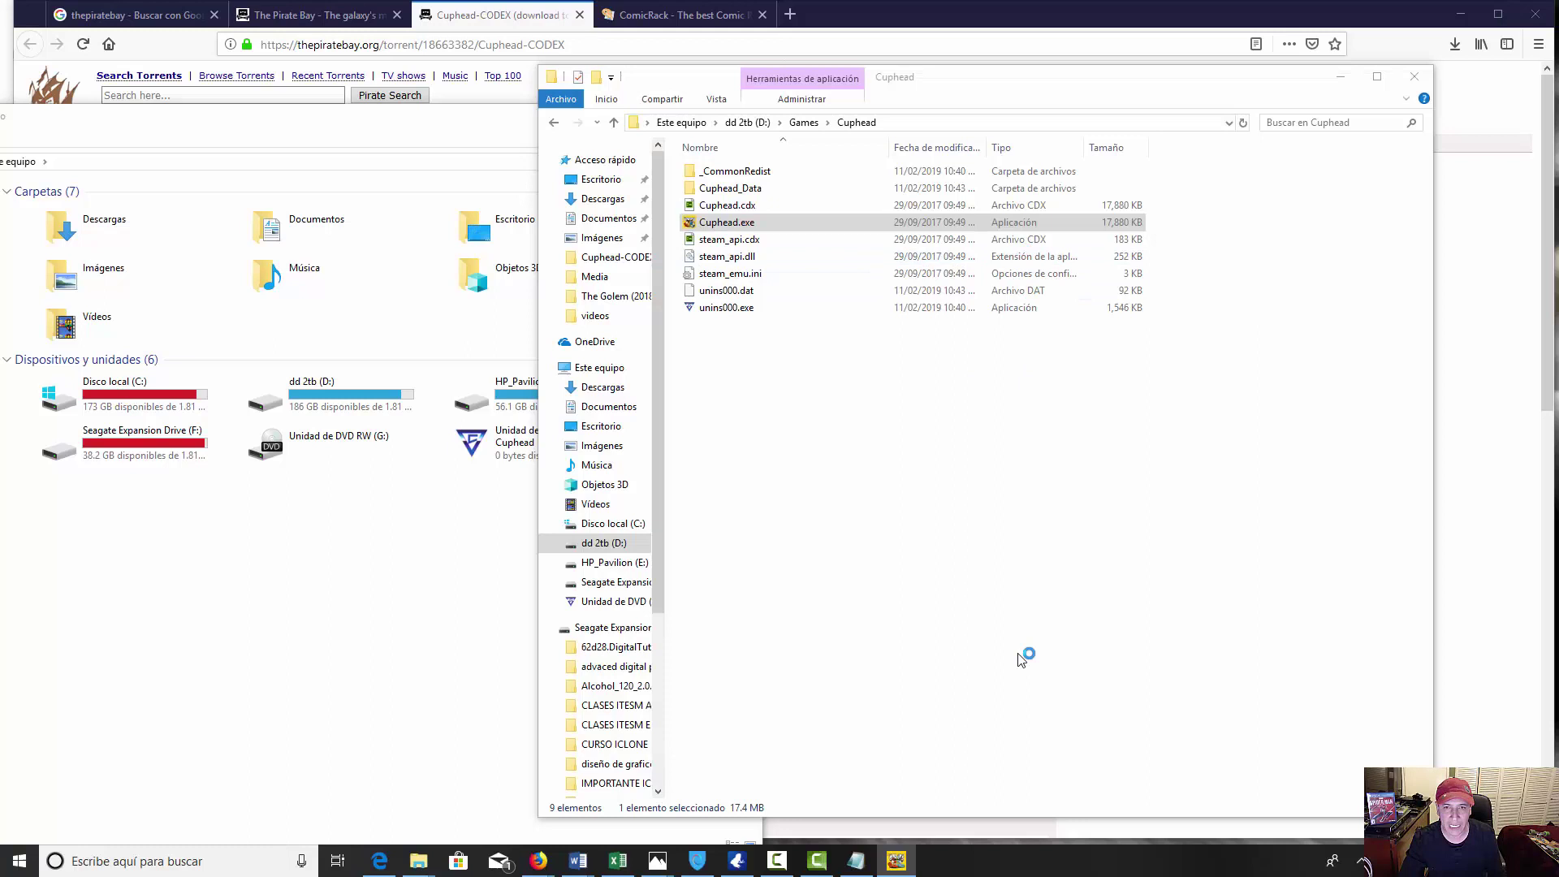
# Step: Close the running Cuphead game and the Administrador de tareas window, returning to the Cuphead folder
pyautogui.rightClick(896, 860)
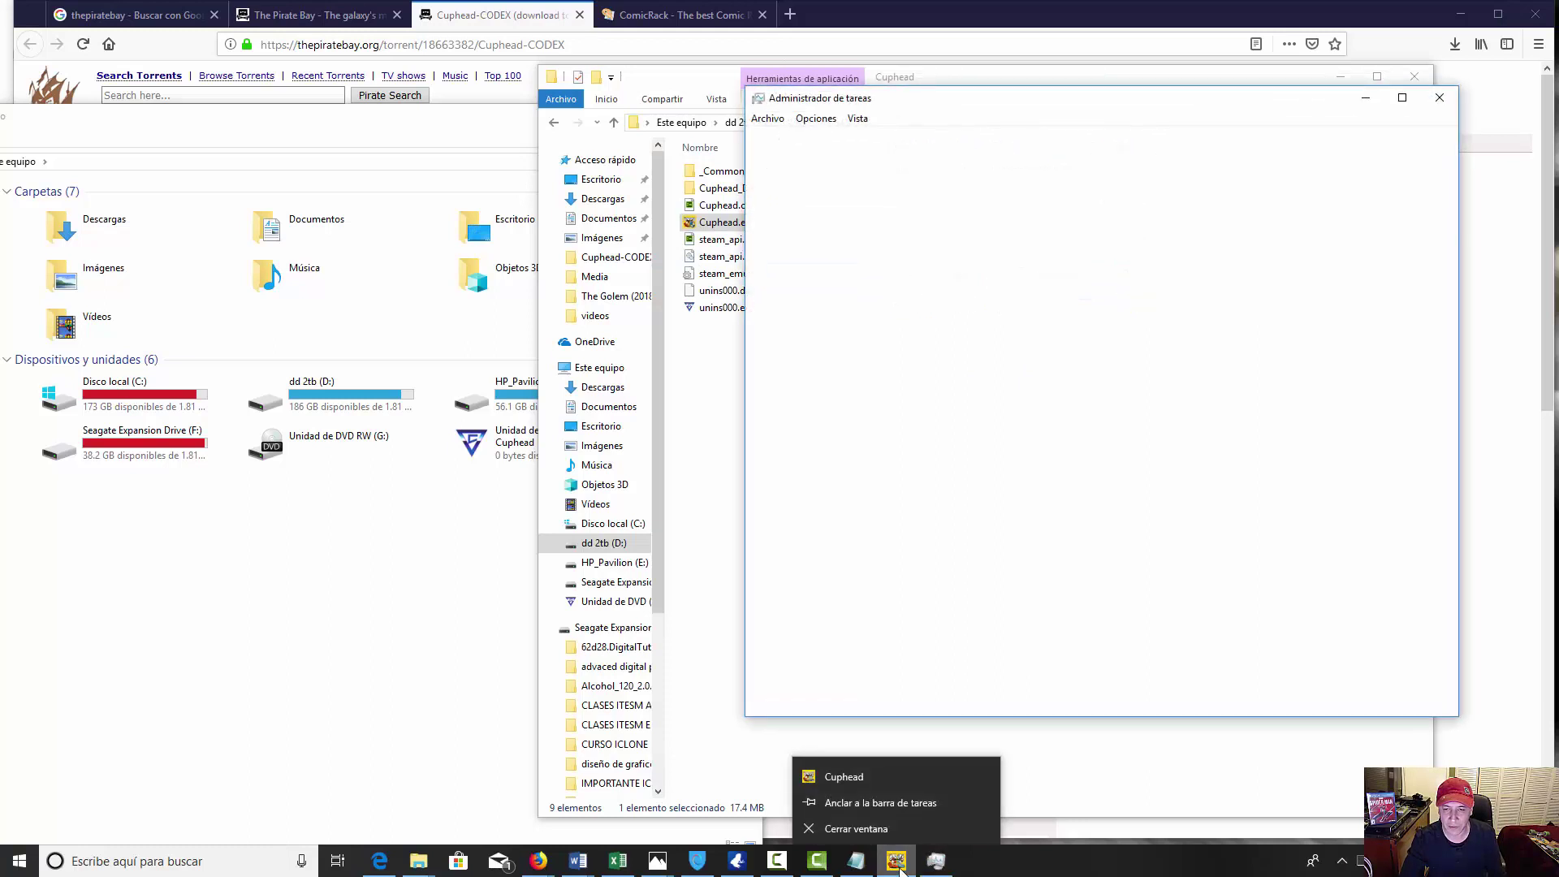
pyautogui.click(865, 821)
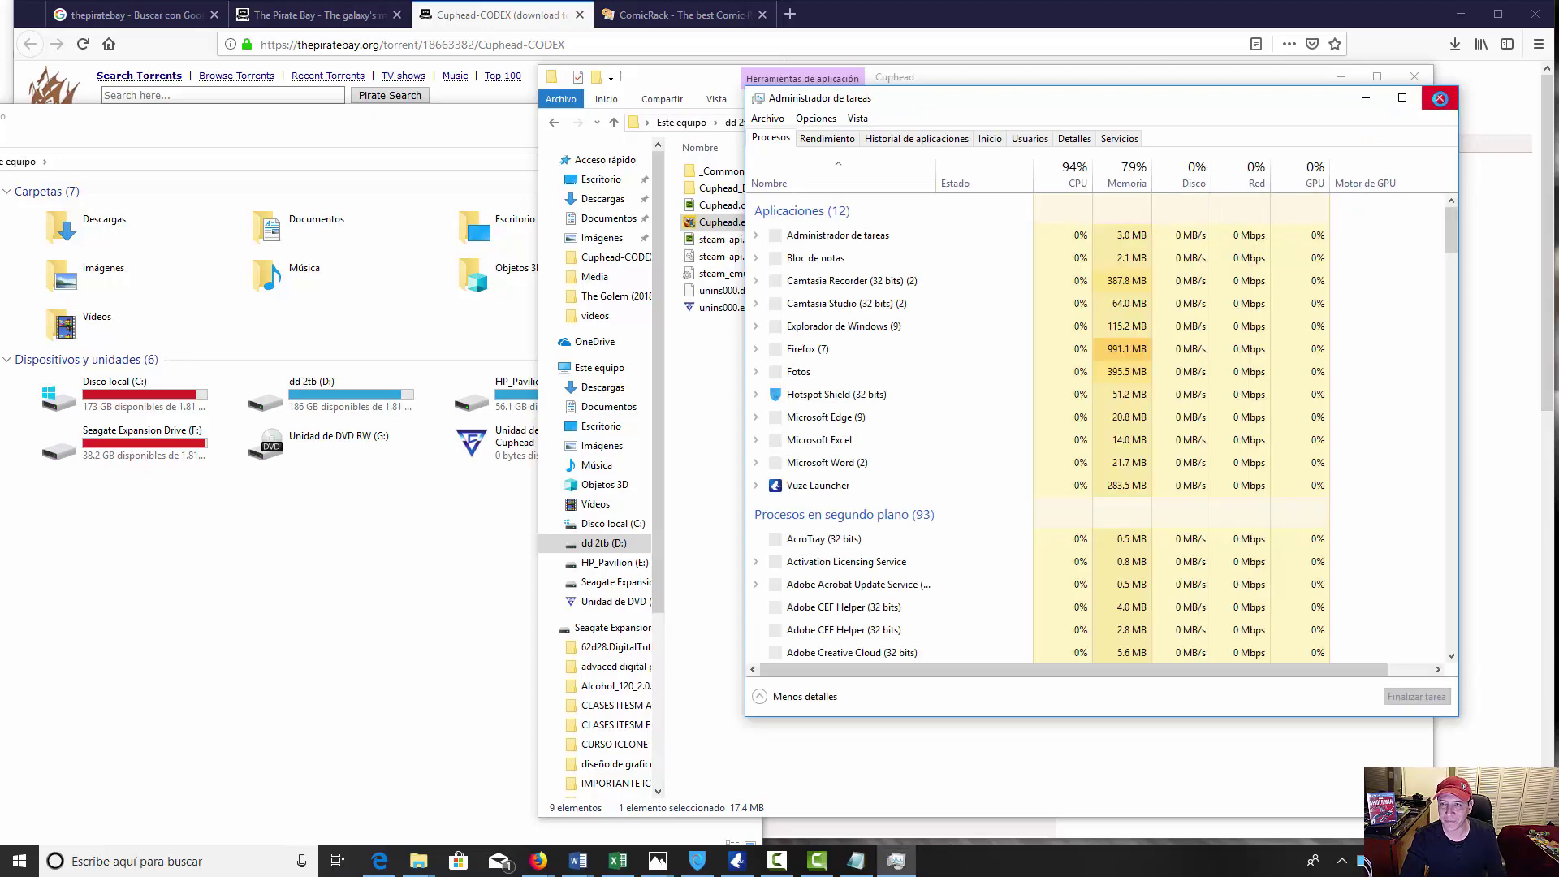
pyautogui.click(1439, 99)
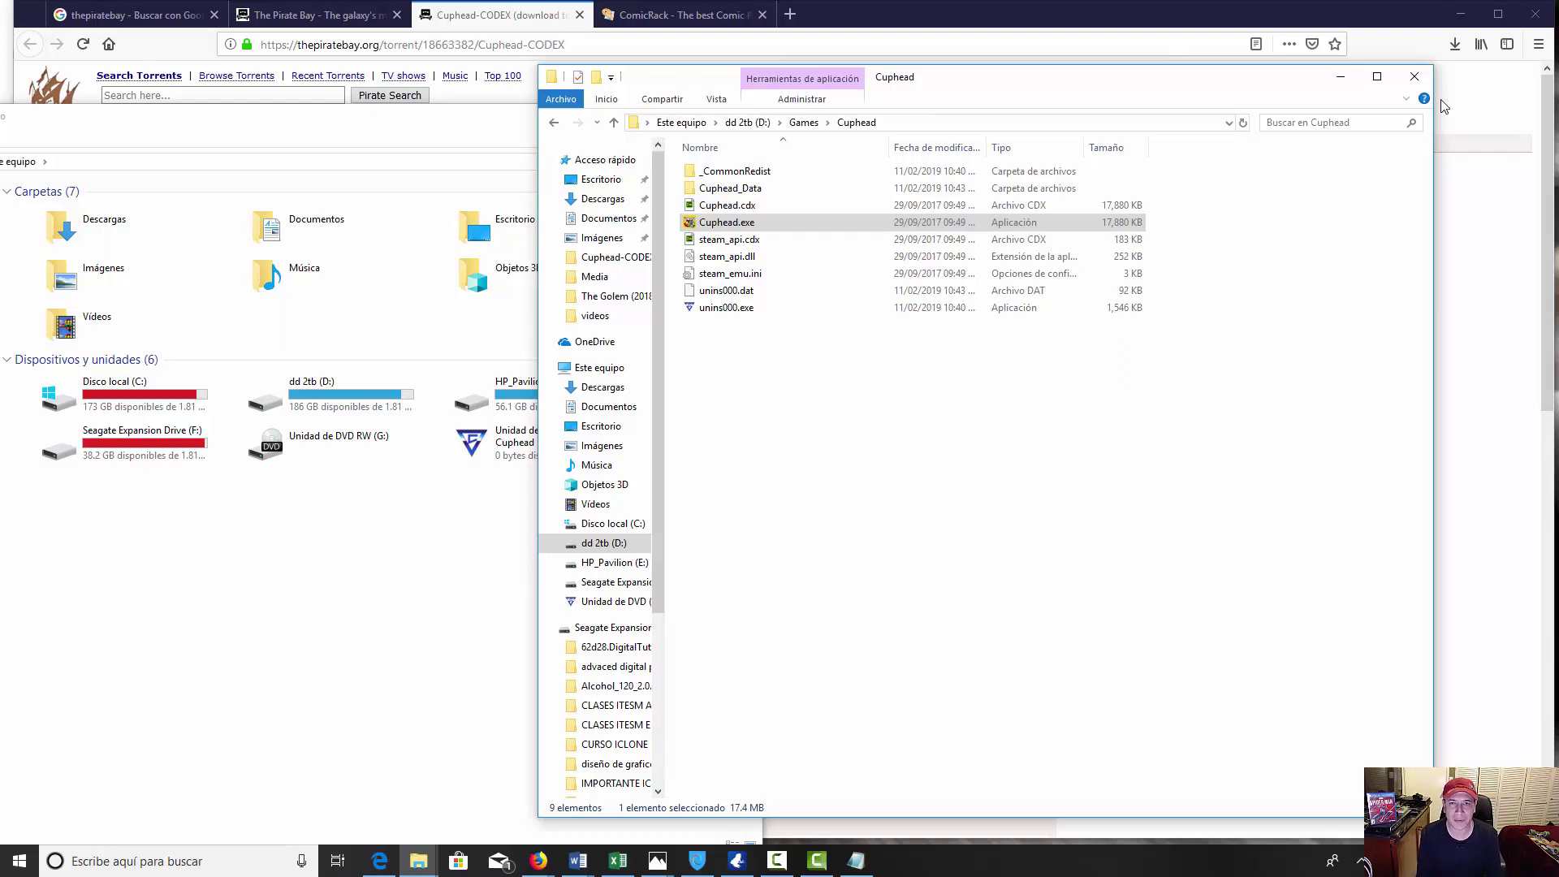
# Step: Bring the Este equipo window to the front and eject the mounted Cuphead disc image in Unidad de DVD (H:)
pyautogui.click(431, 126)
pyautogui.moveTo(431, 126); pyautogui.dragTo(797, 54)
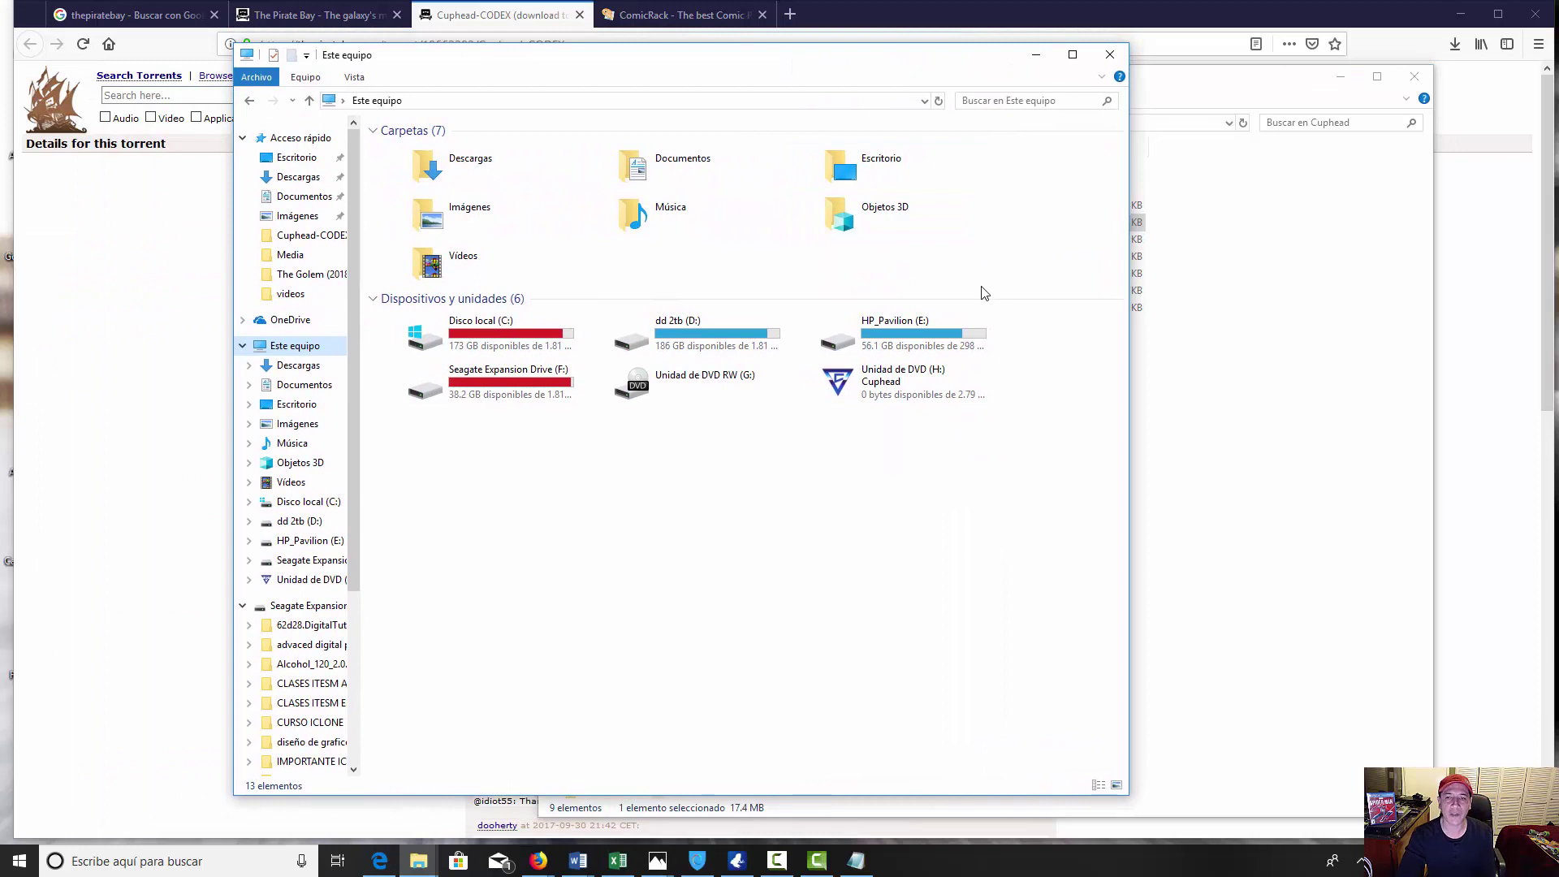
pyautogui.click(858, 382)
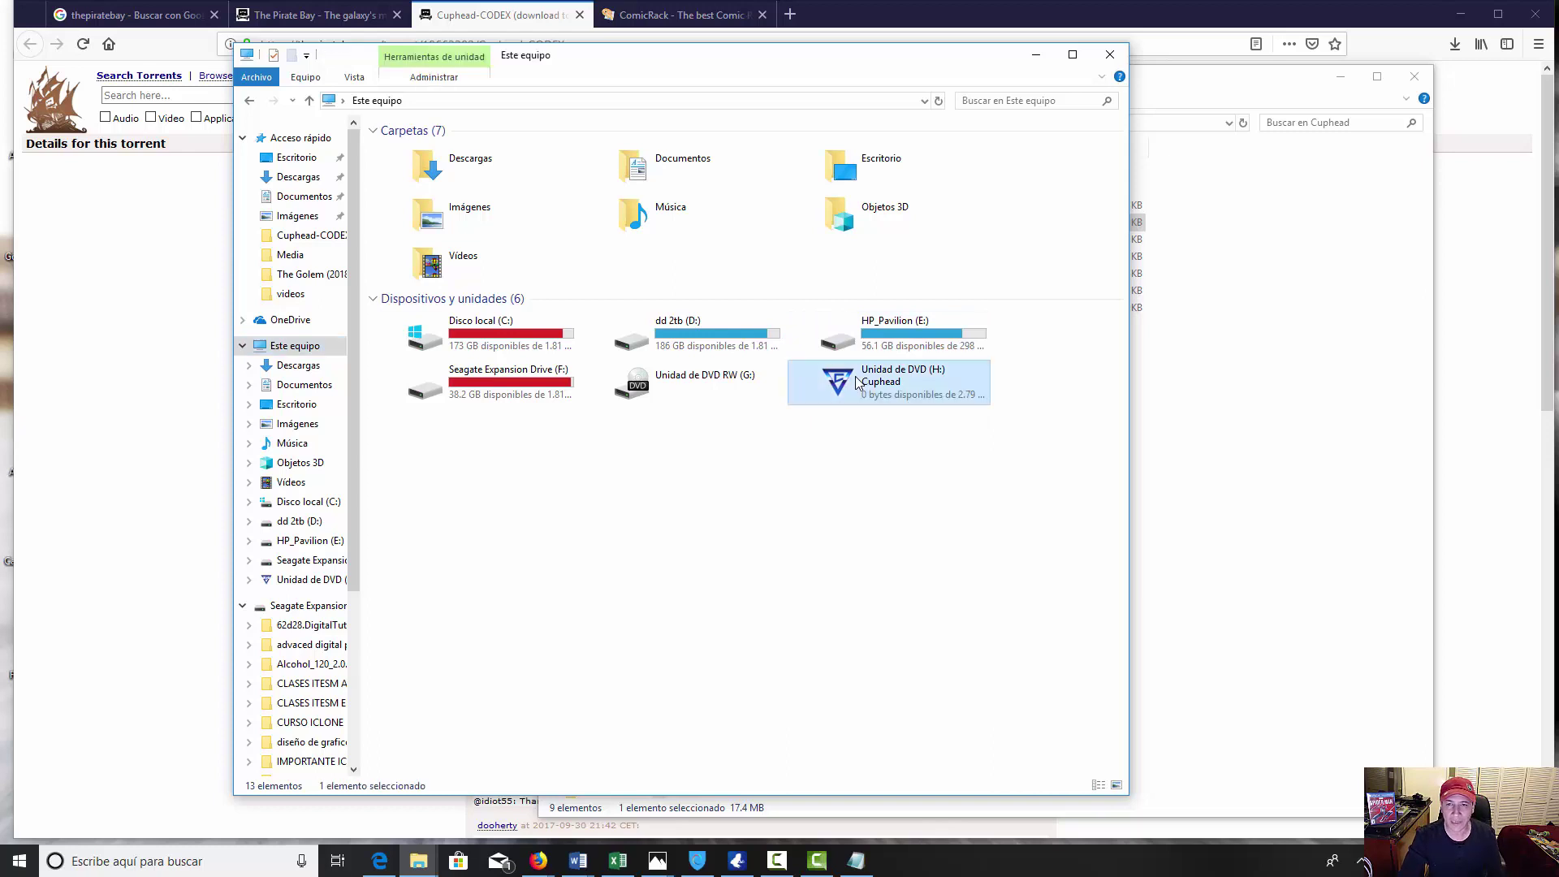
pyautogui.rightClick(857, 382)
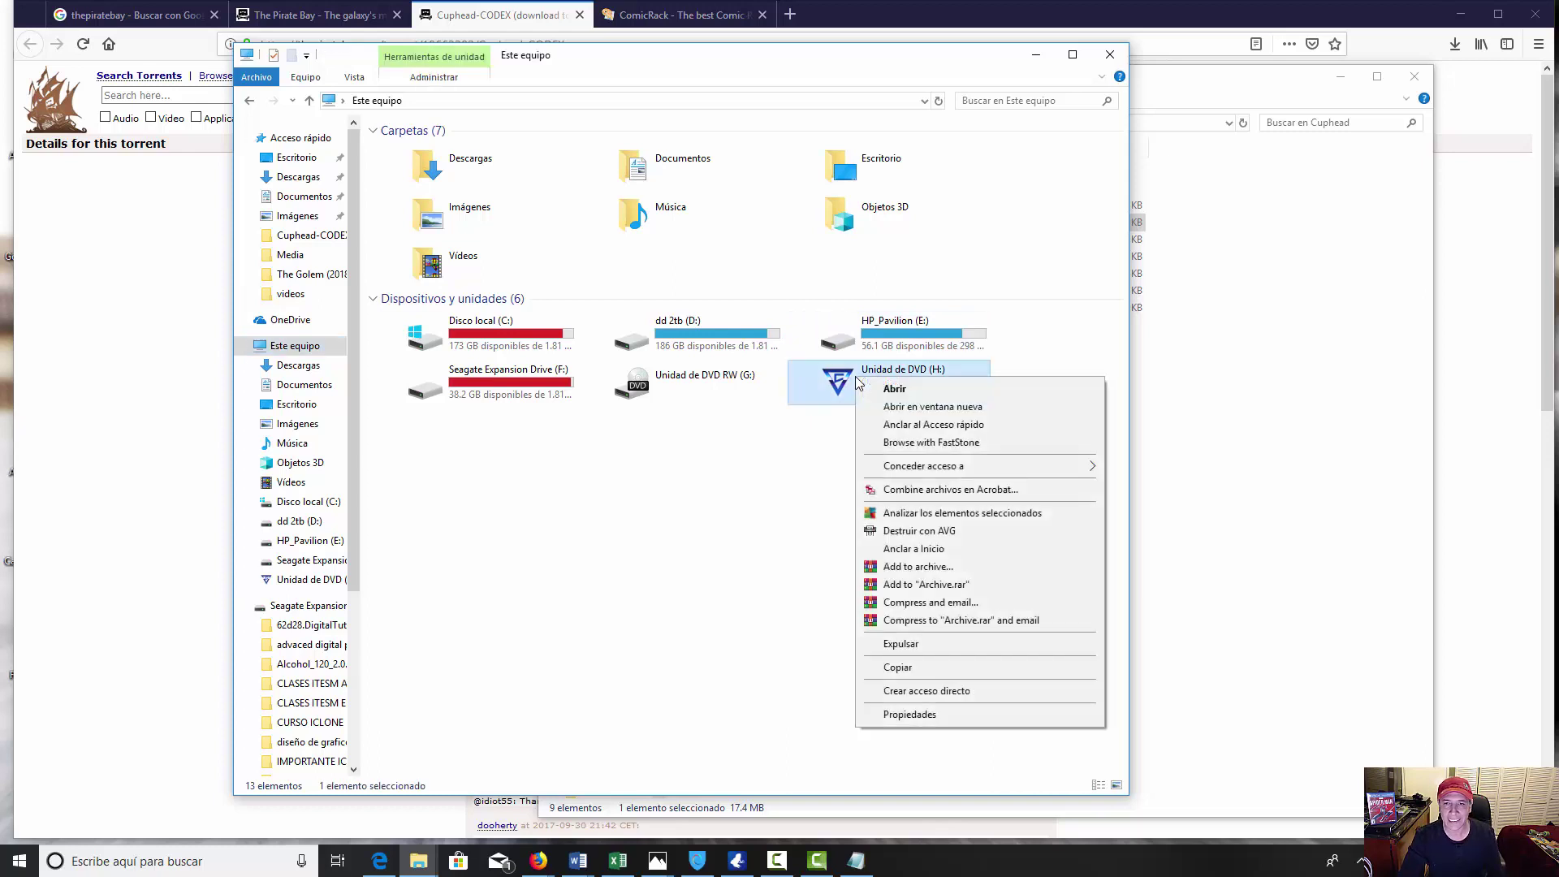
pyautogui.click(924, 646)
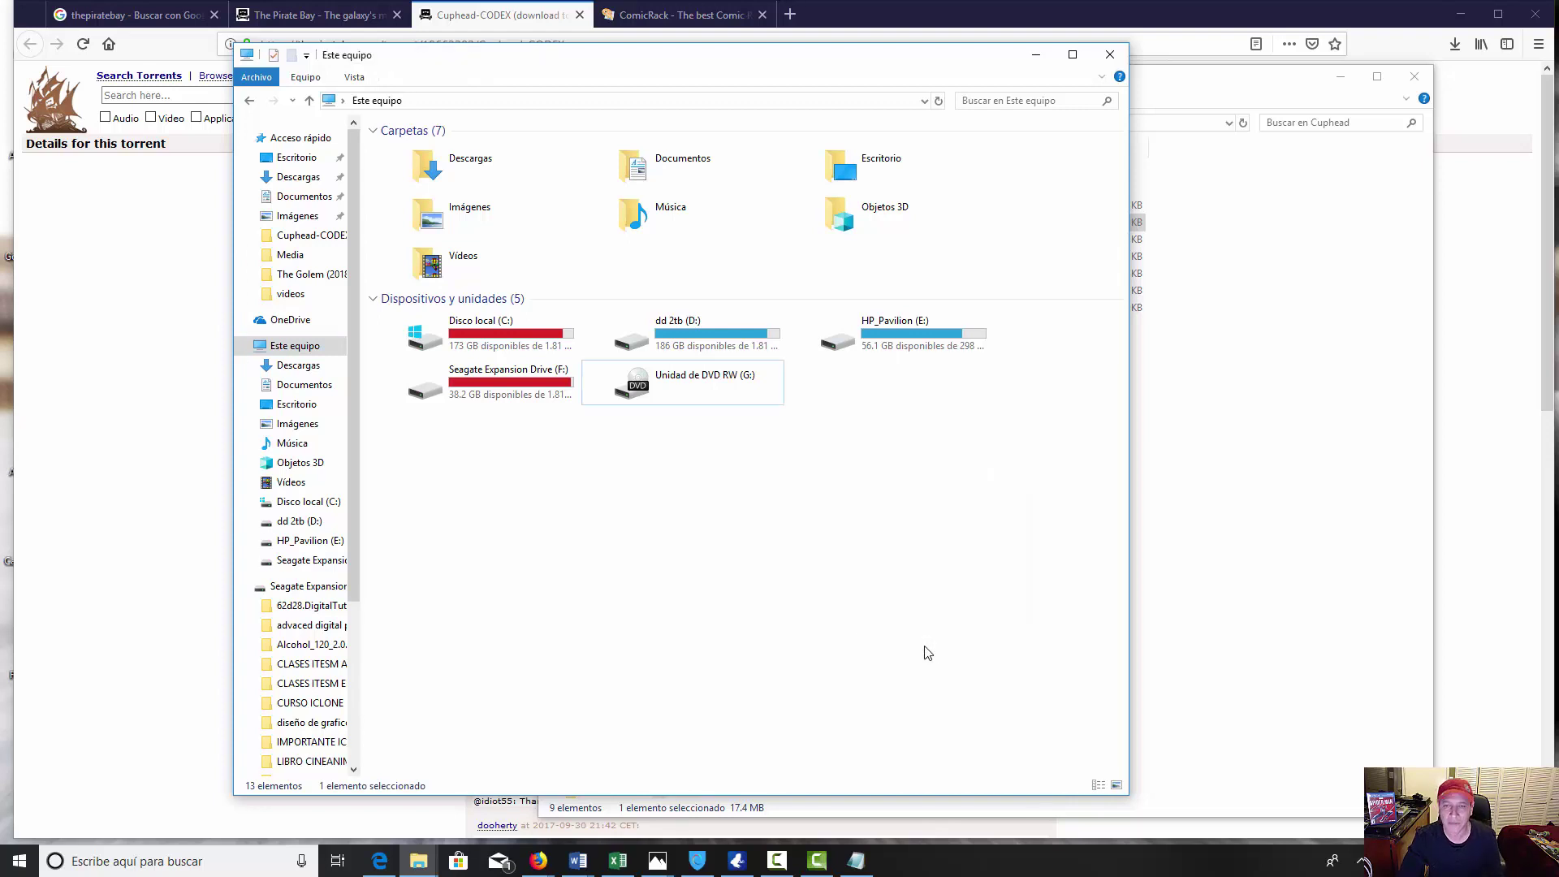